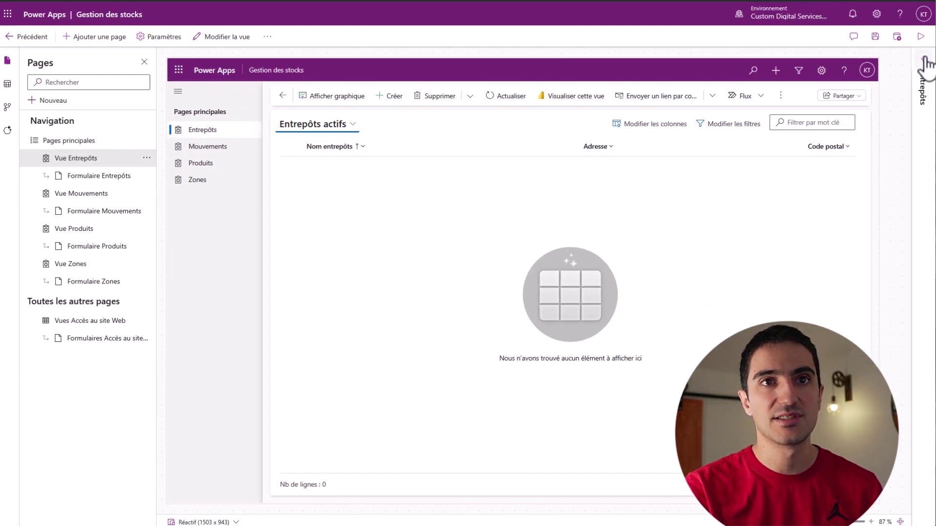
- Set the Entrepôts page's icon to the web resource Power Pages Icon whose name starts with mspp_publishing_state_tr
click(923, 60)
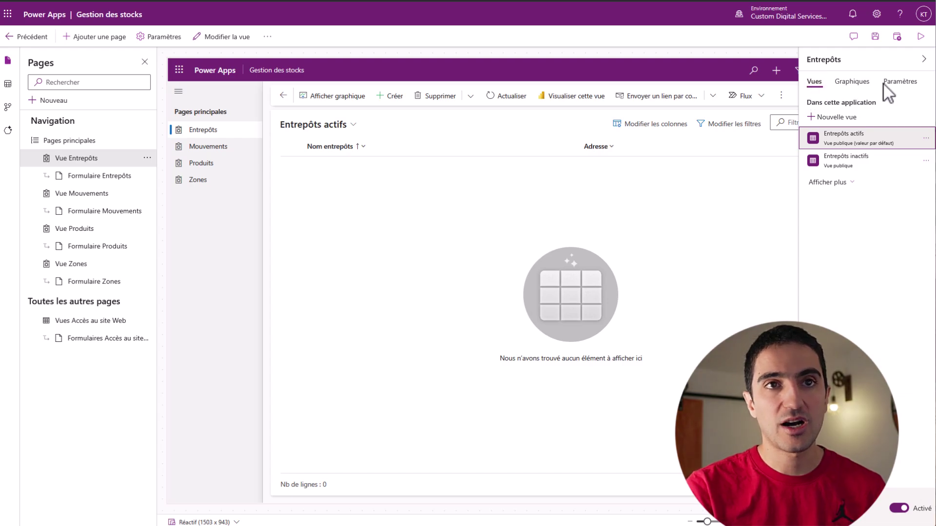
click(900, 82)
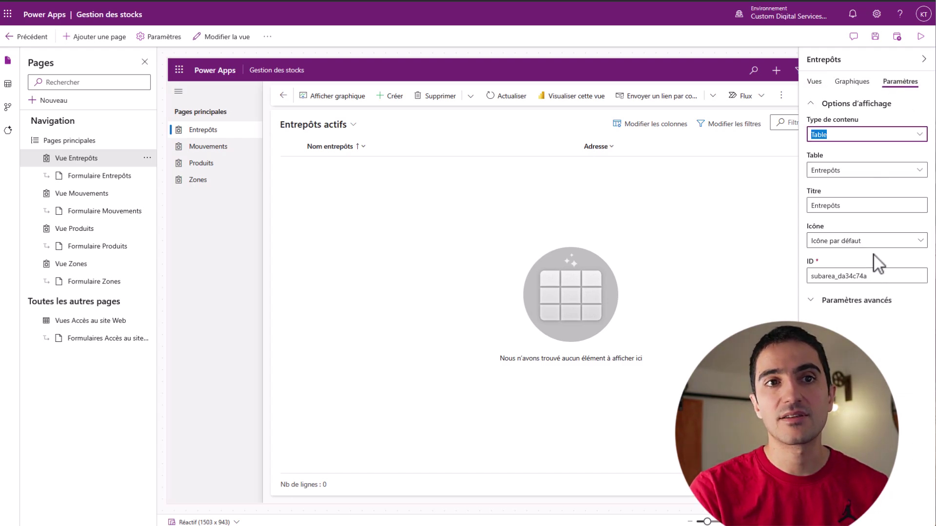
click(880, 240)
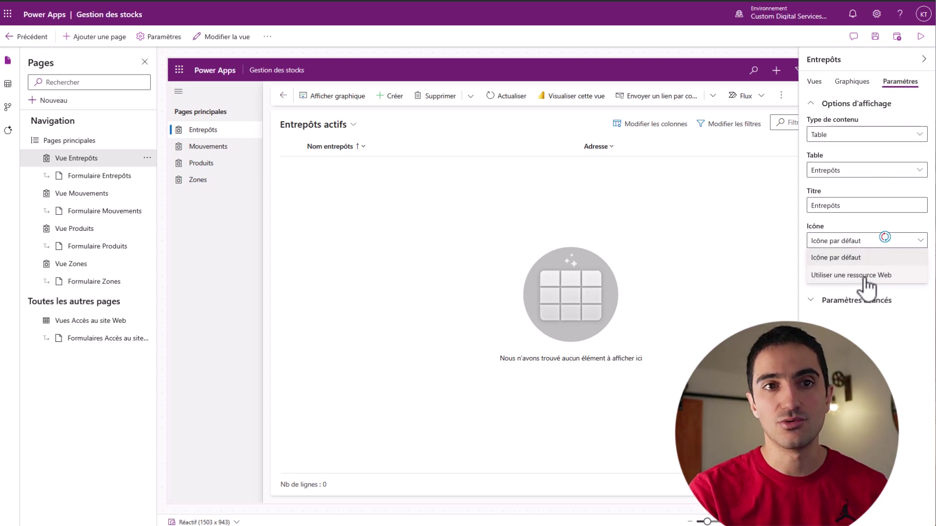
click(870, 276)
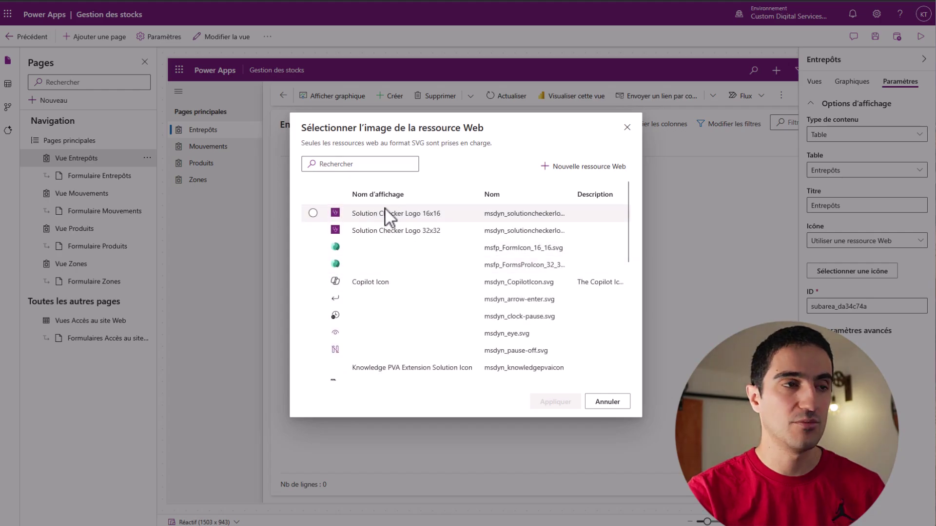
scroll(390, 283, down, 5)
scroll(376, 295, down, 3)
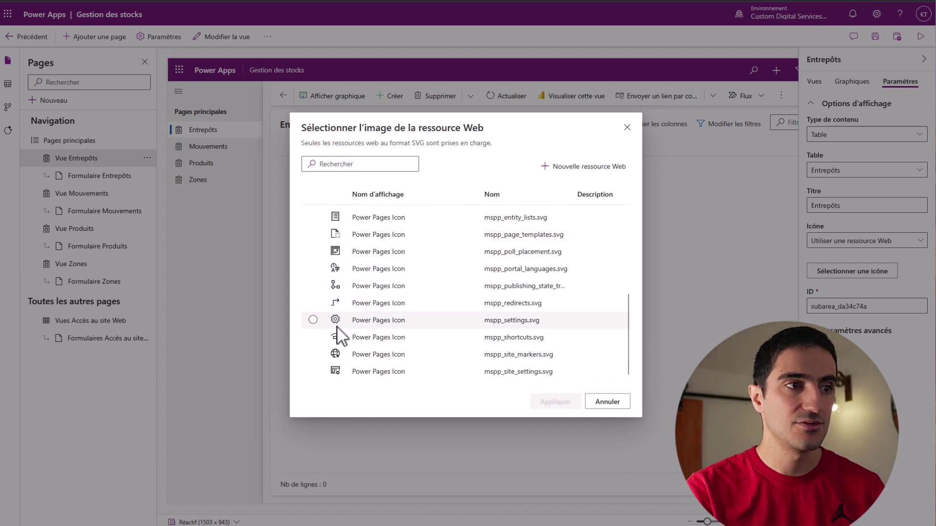
click(352, 288)
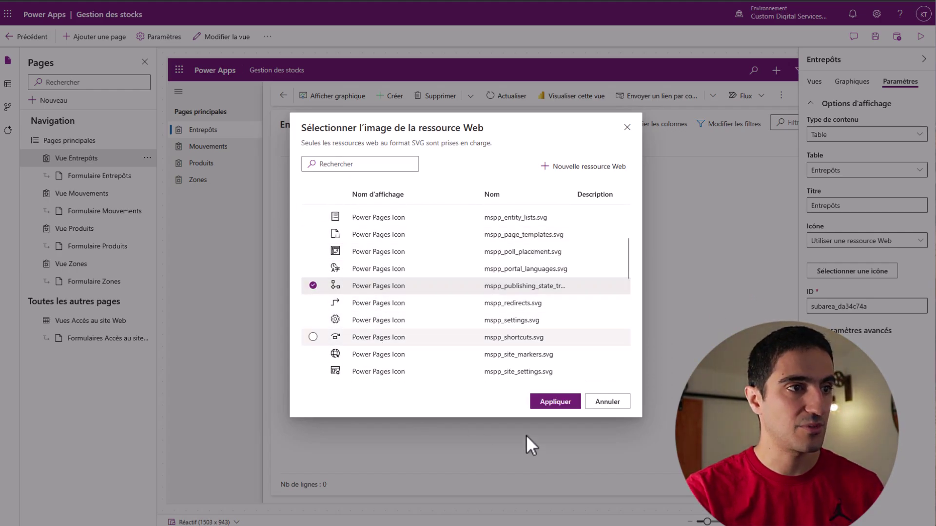
click(555, 401)
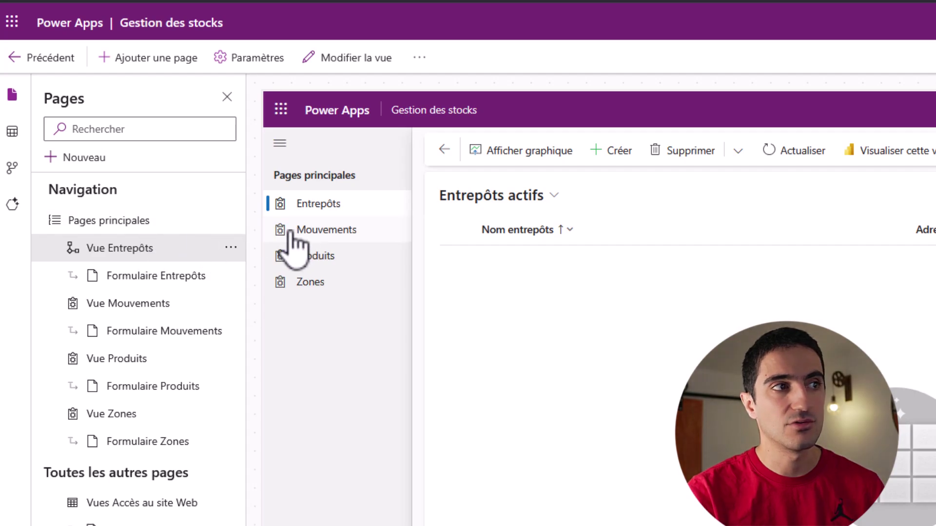
click(268, 204)
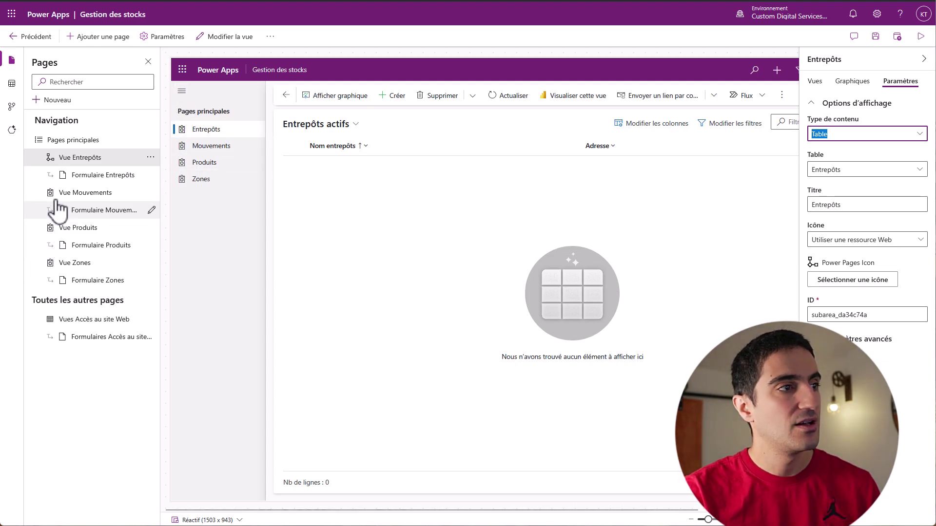
click(197, 136)
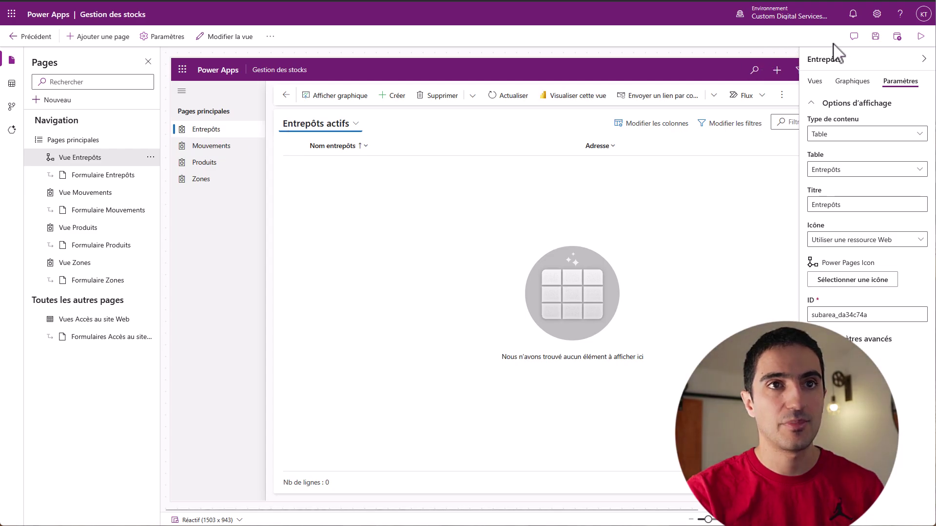
click(924, 59)
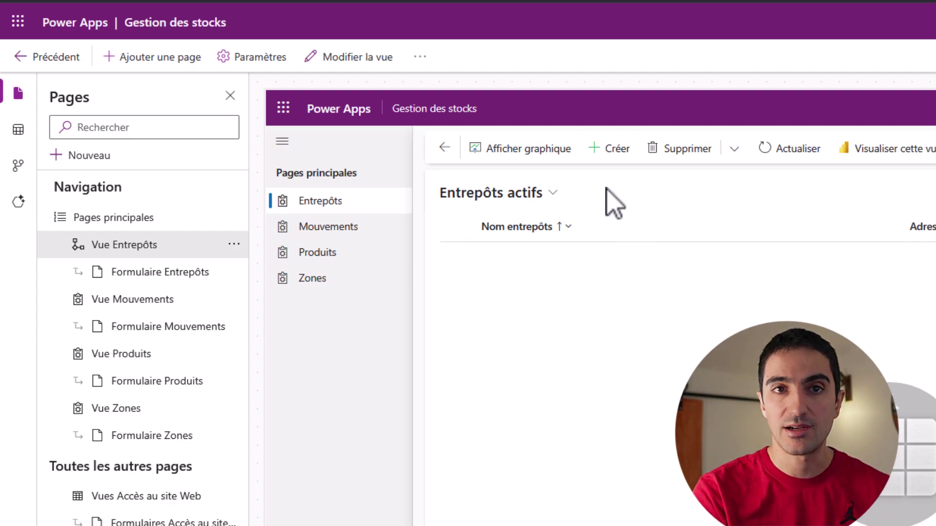
- Open the record creation form from the Entrepôts actifs view
click(616, 156)
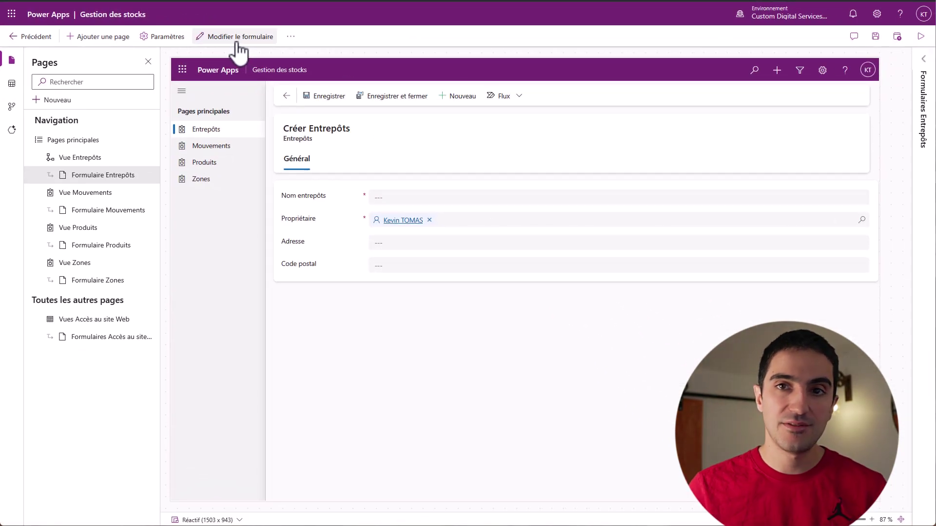
click(237, 43)
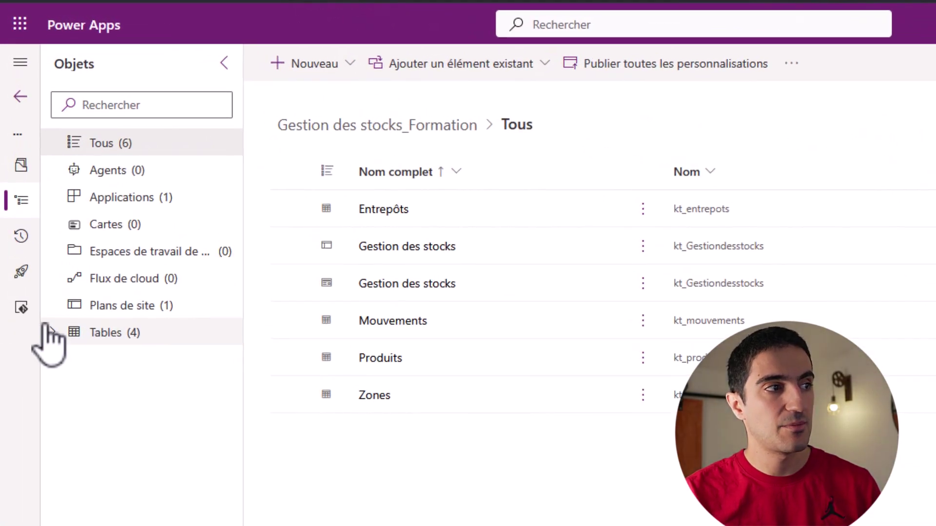
- Locate the Entrepôts table's Formulaires in the Gestion des stocks_Formation solution
click(51, 333)
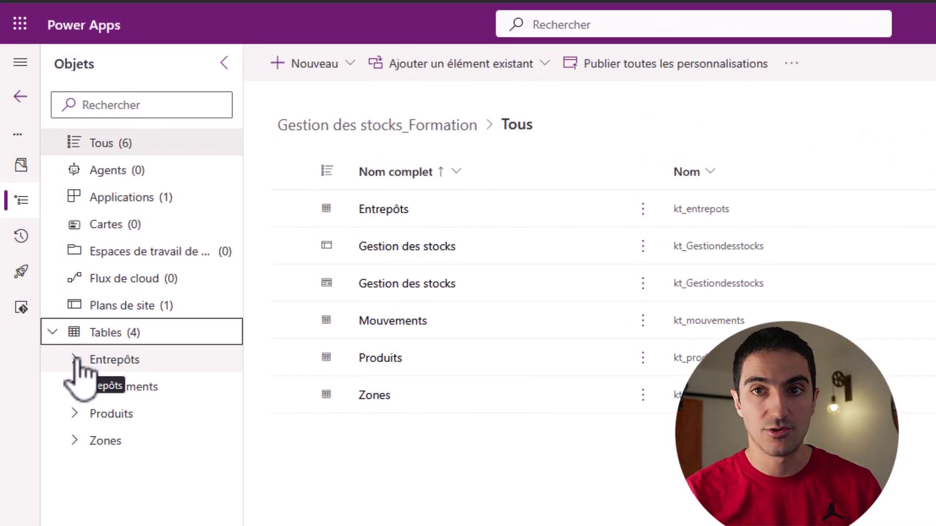
click(76, 360)
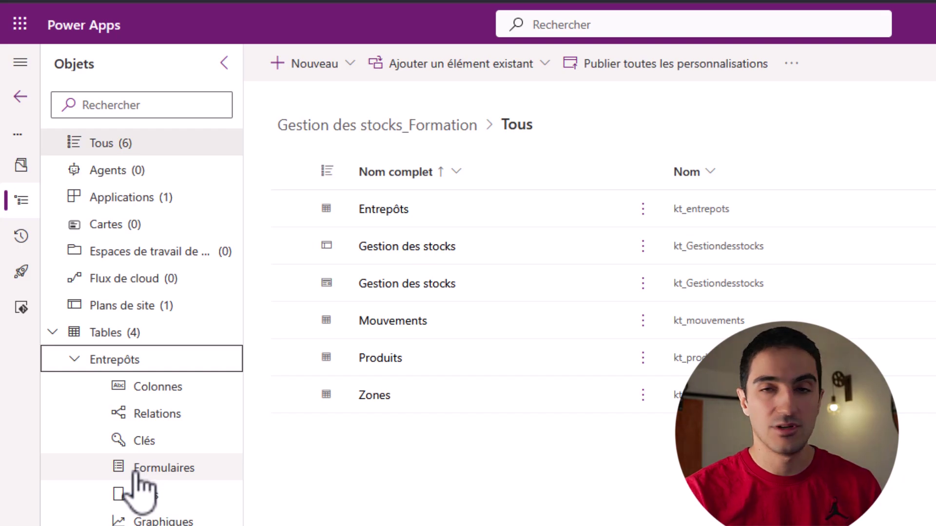
click(163, 469)
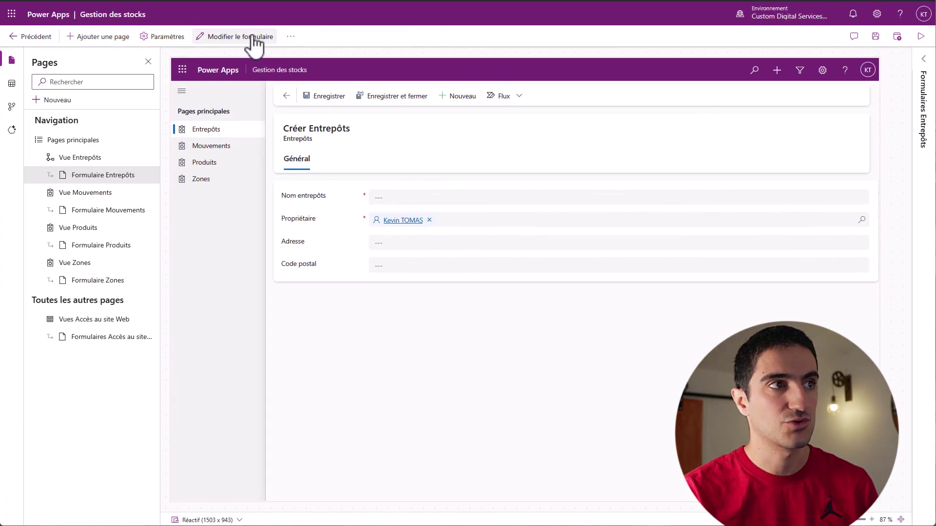
- Open the Entrepôts form for editing, saving the app's pending changes
click(438, 63)
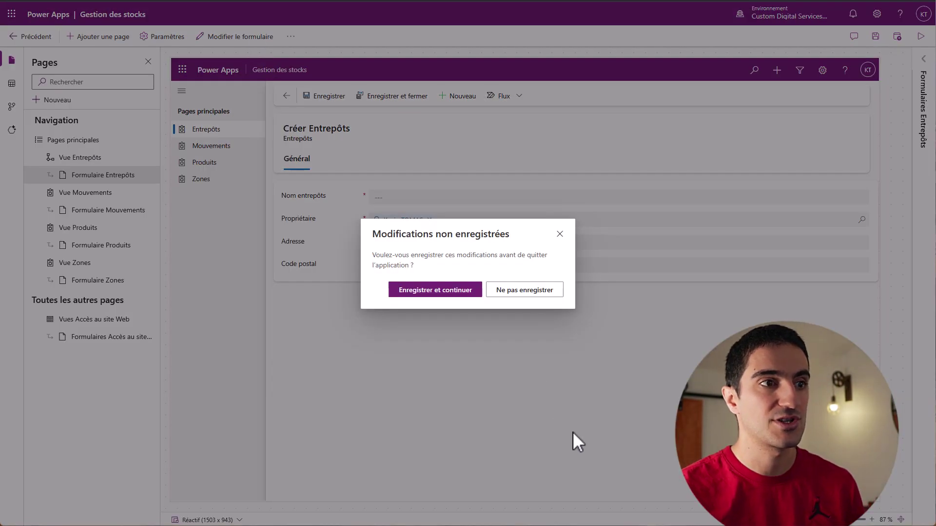
click(460, 293)
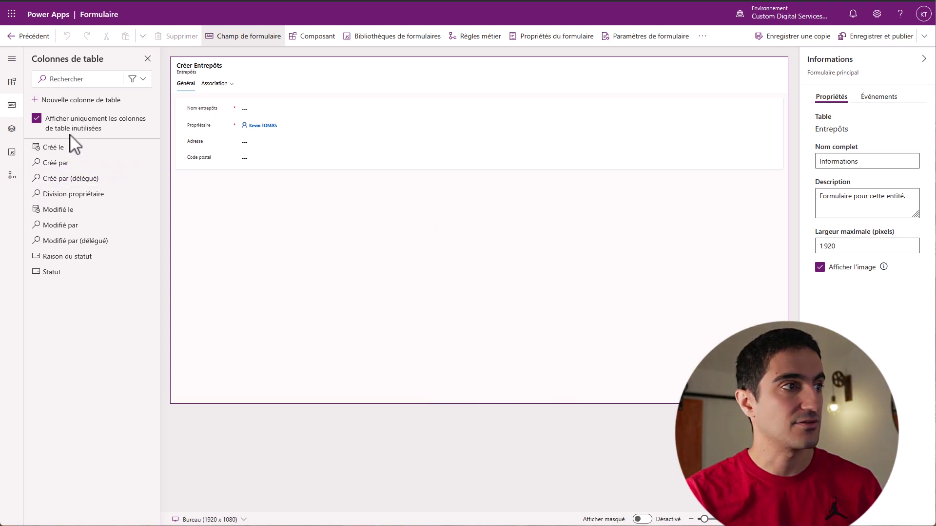
- Examine the form editor's available components including Disposition, the unused table columns and the form's tree structure
click(12, 60)
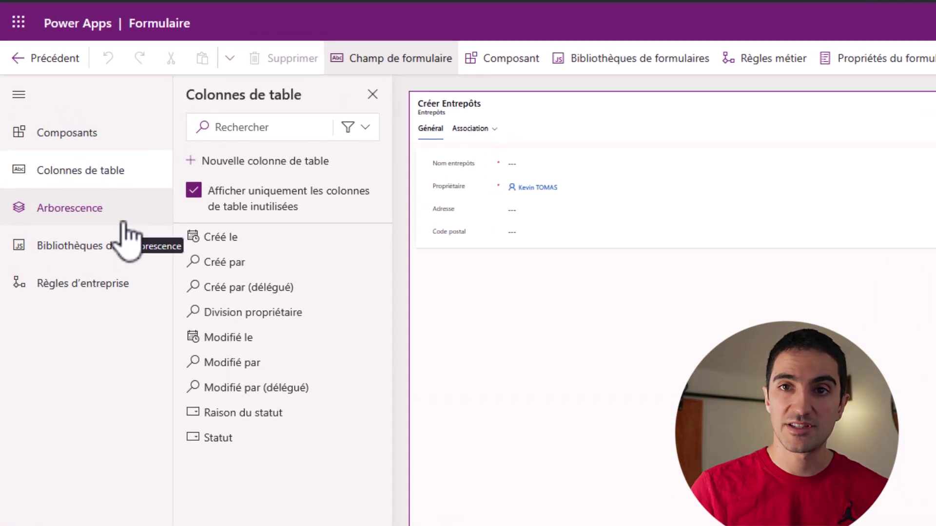
click(101, 133)
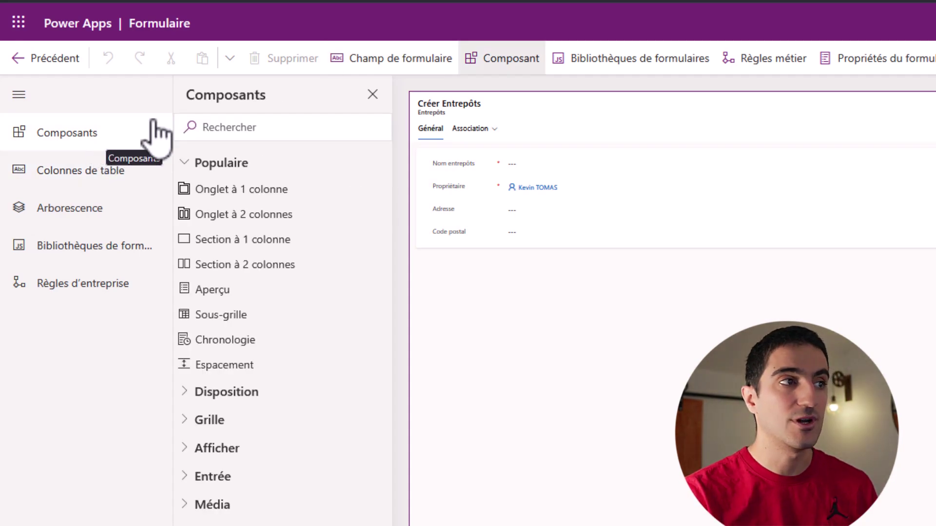
click(194, 395)
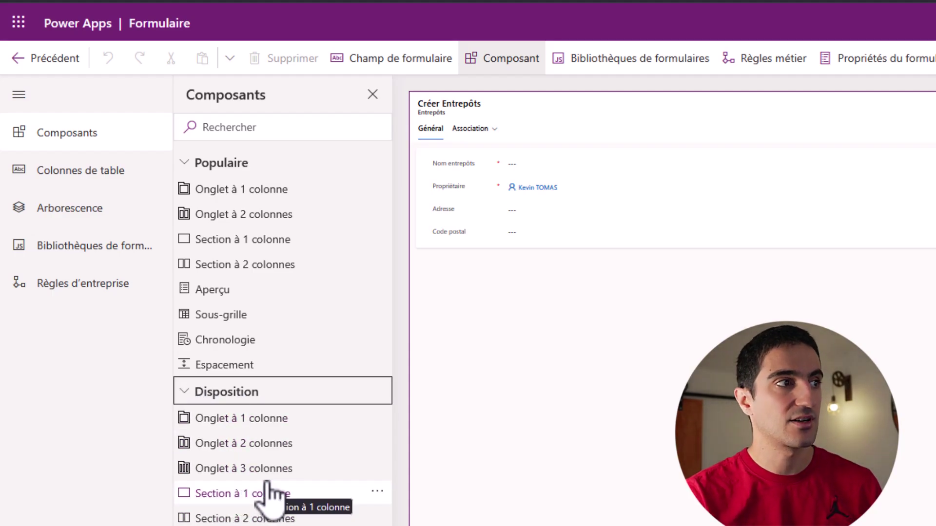
click(120, 170)
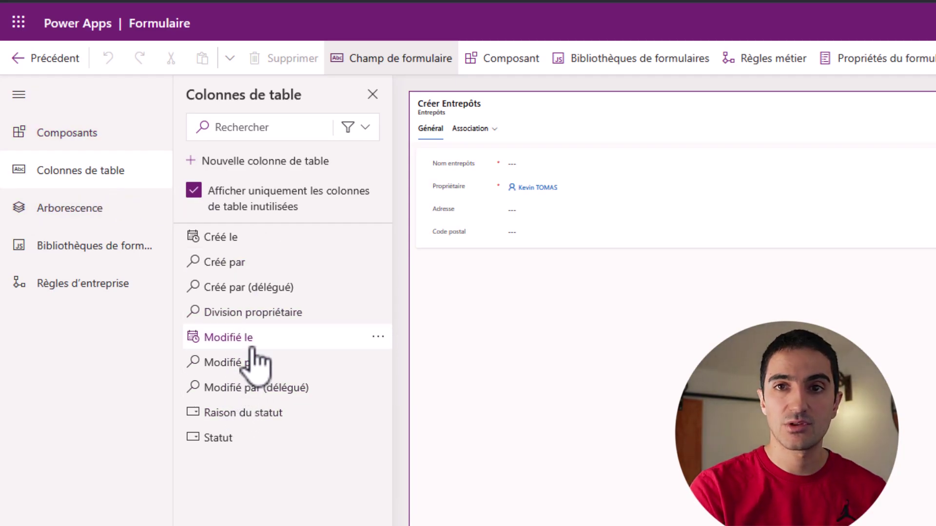
mouse_move(251, 347)
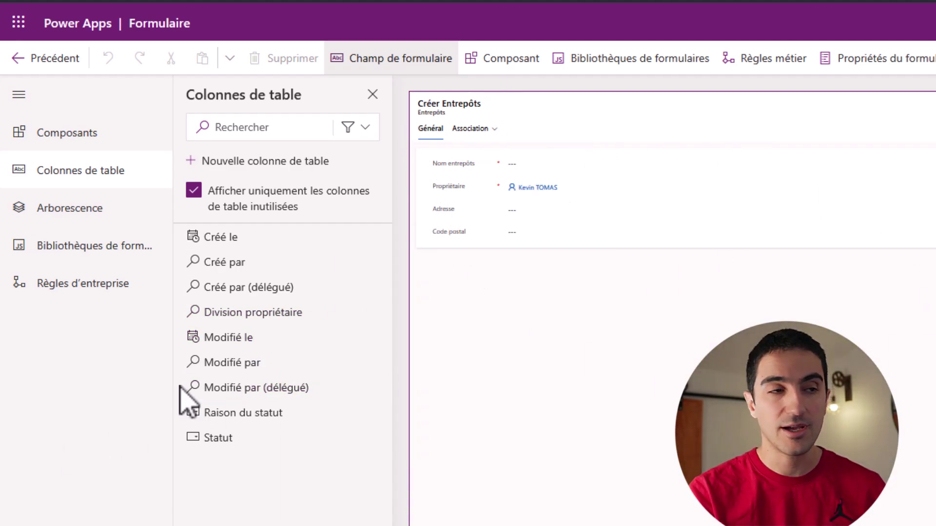
click(62, 210)
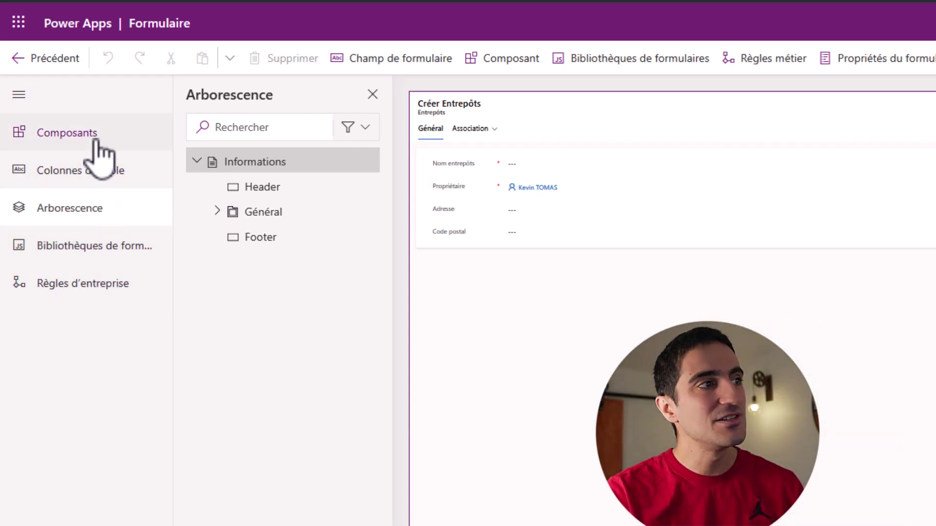
click(97, 146)
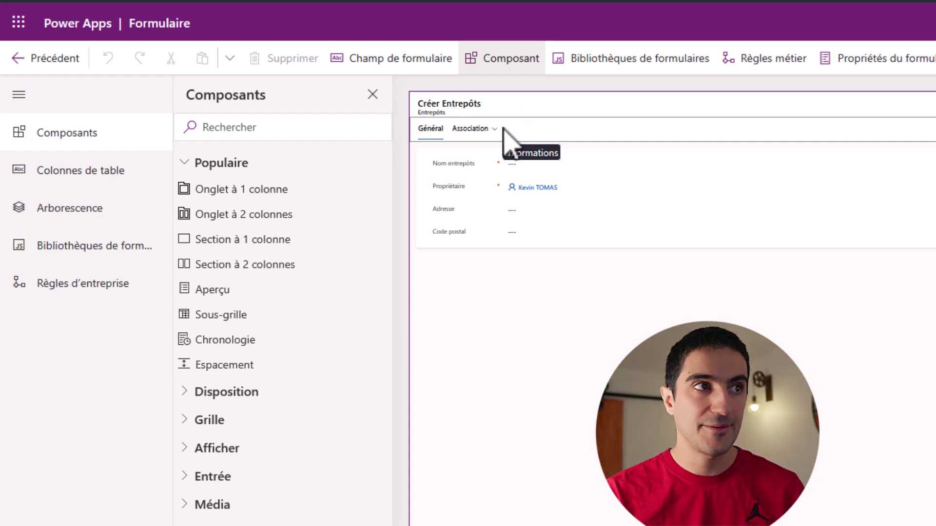
- Set the layout of the form's Général tab to 2 columns
click(432, 135)
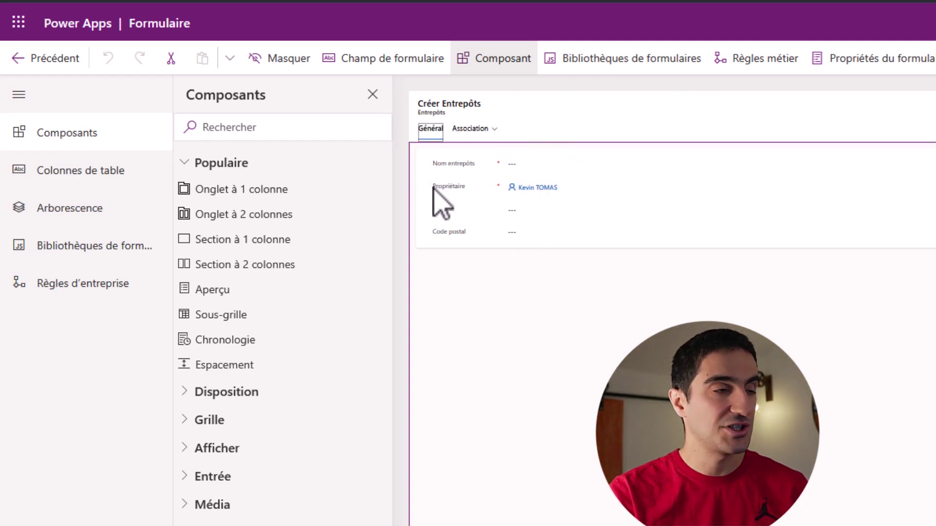
click(485, 168)
click(444, 248)
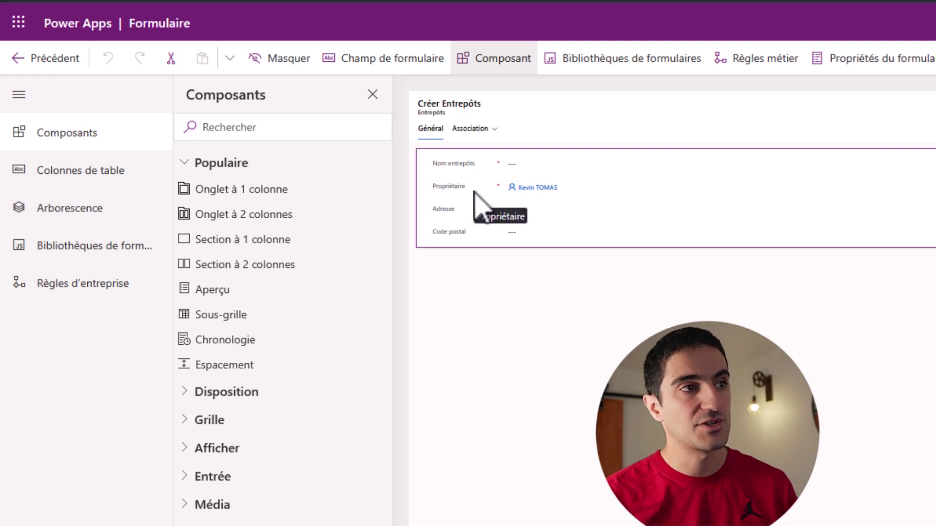
click(498, 328)
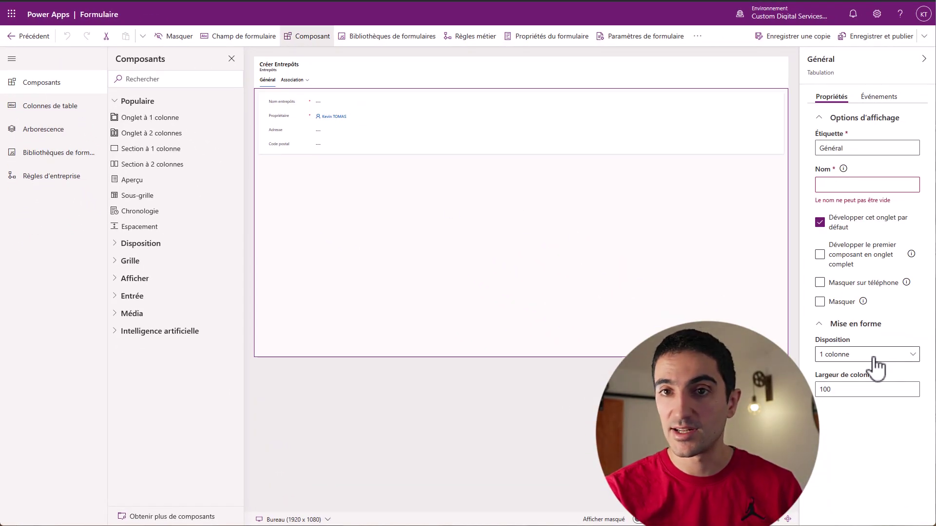
click(874, 359)
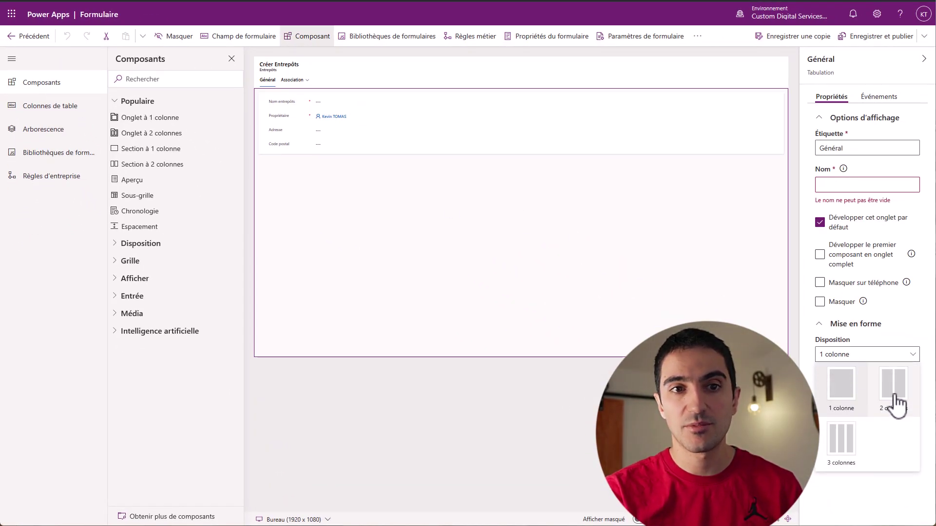
click(893, 390)
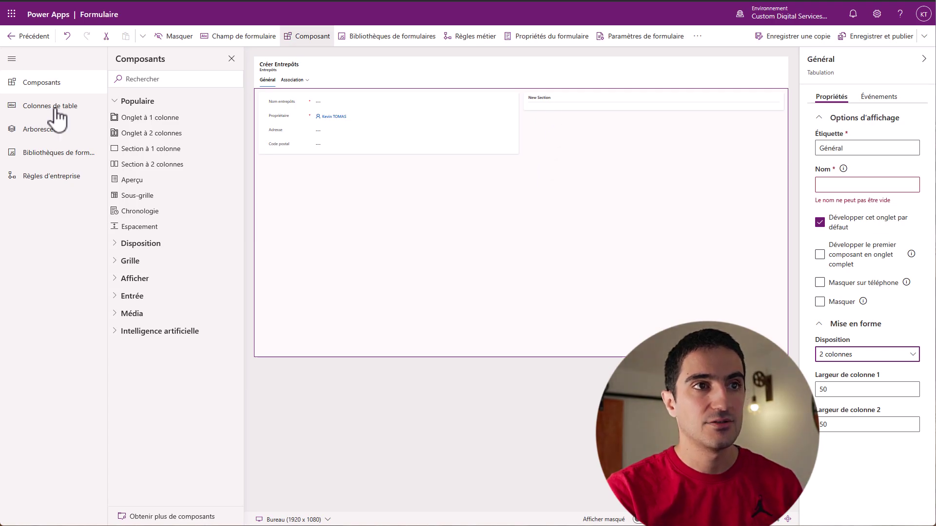
- Set the label of the new section in the second column to Localisation
click(554, 101)
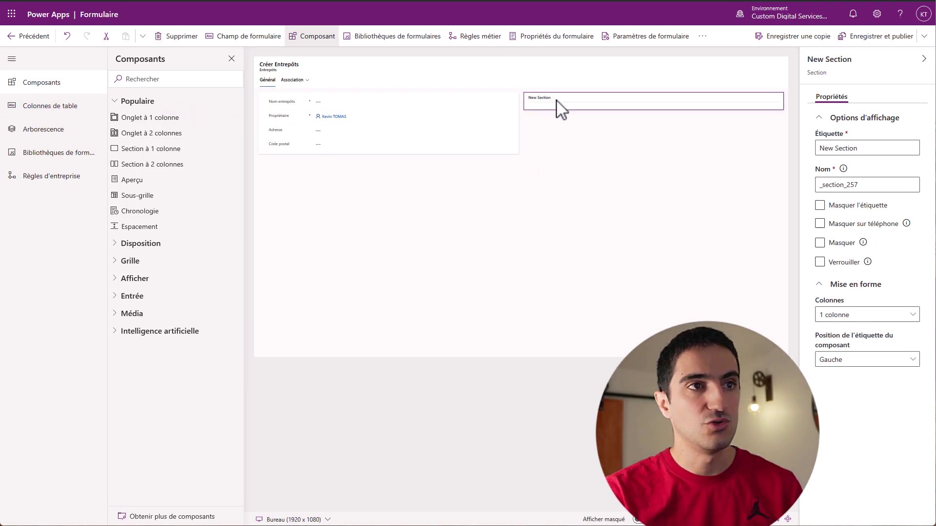
click(838, 149)
key(ctrl+a)
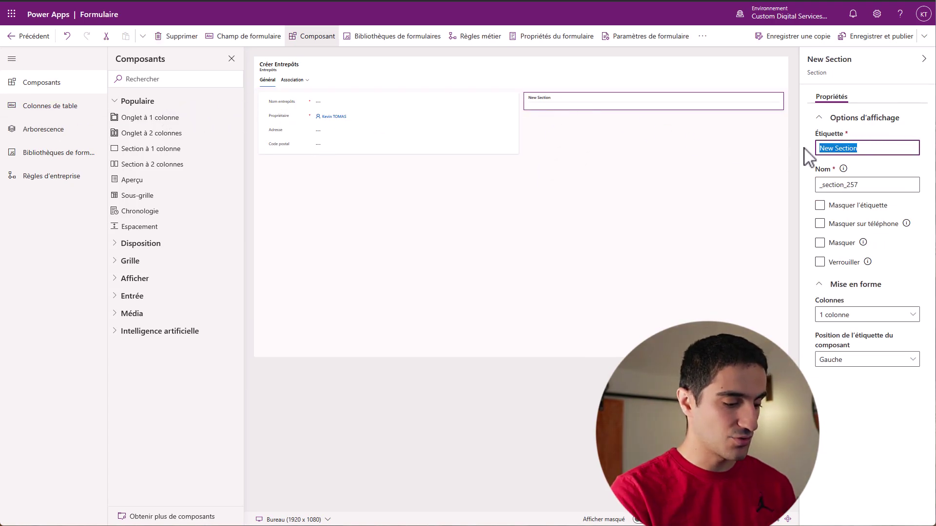
text(Localisation)
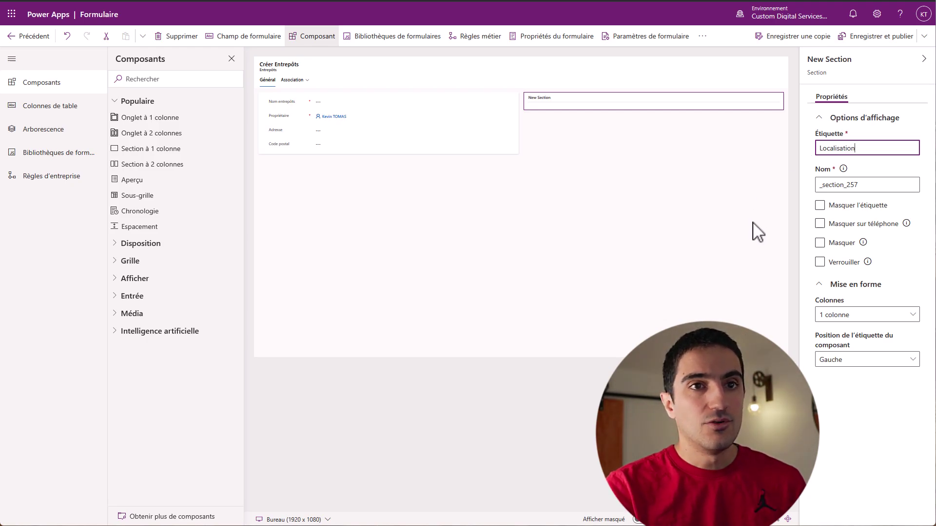
click(753, 230)
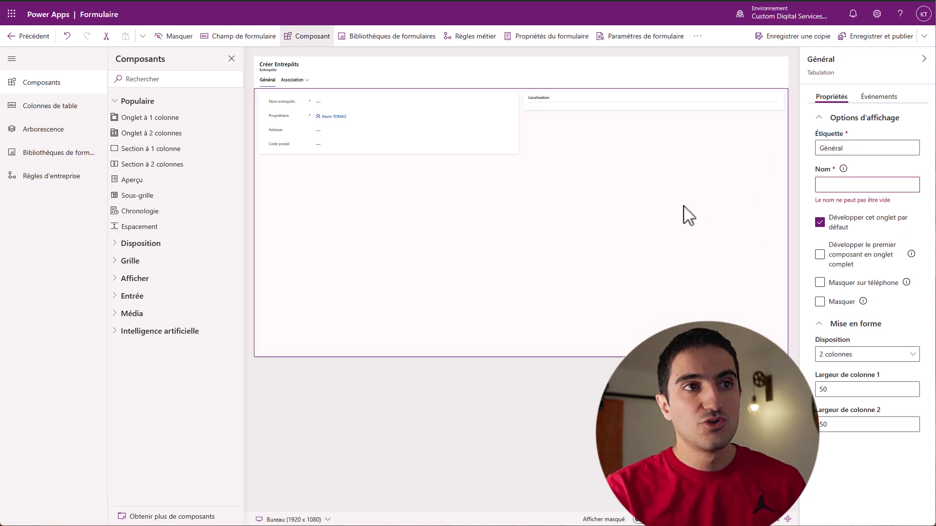
- Move the Adresse and Code postal fields from the first section into the Localisation section
click(611, 102)
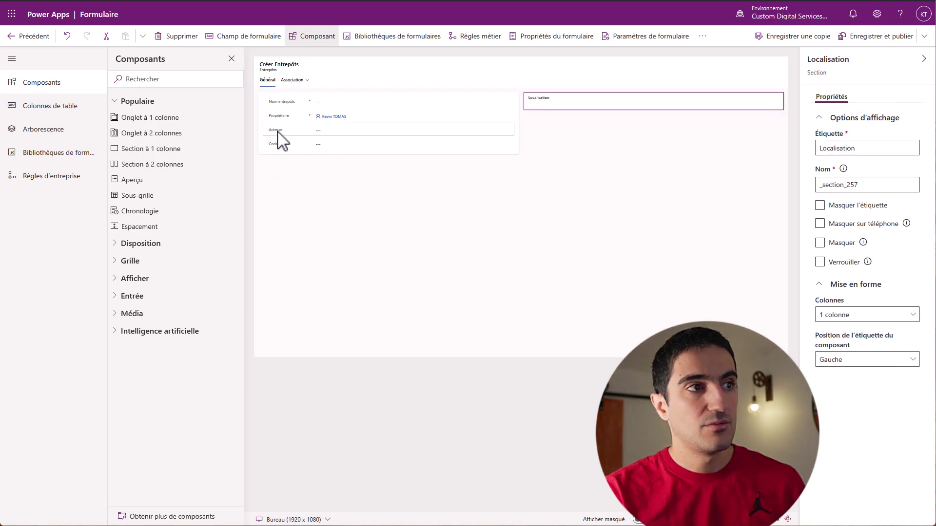
drag(278, 139, 538, 101)
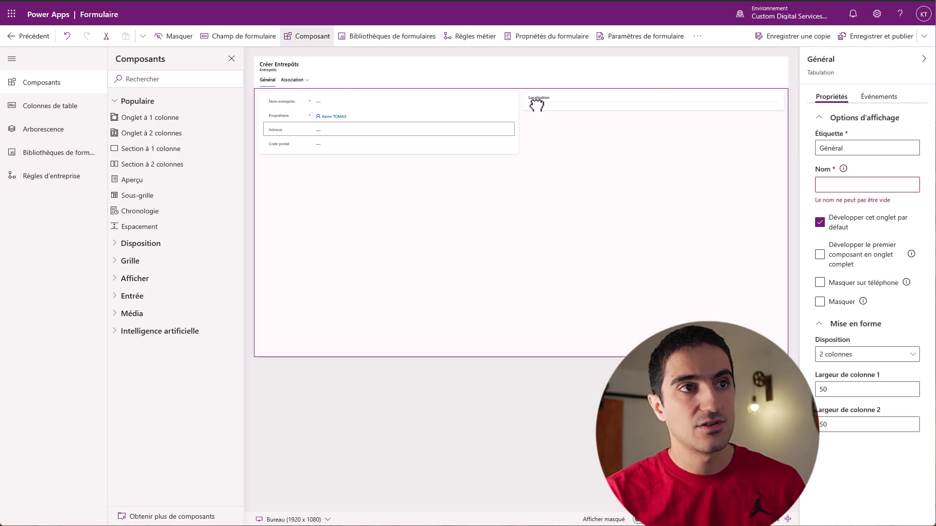
drag(281, 130, 597, 117)
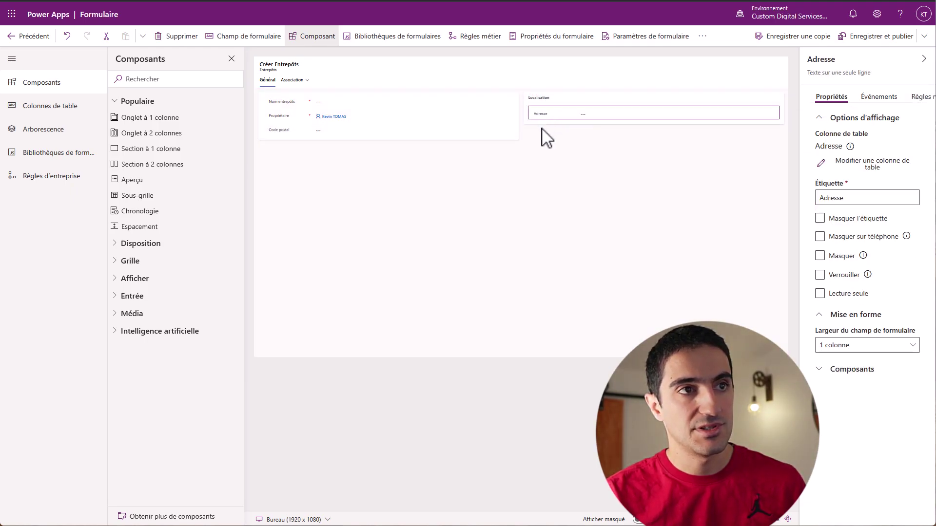
click(286, 142)
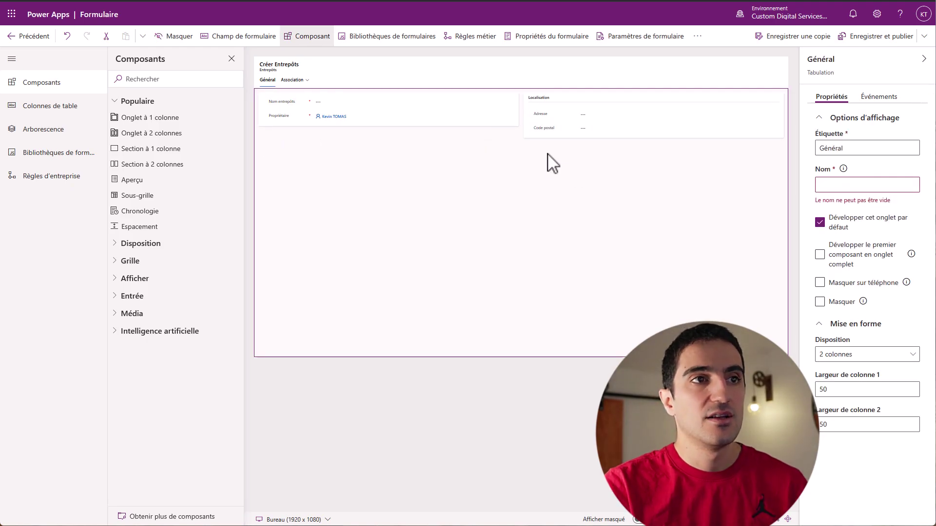
- Show the first section's label, set it to Informations générales, and name the section Infos
click(274, 123)
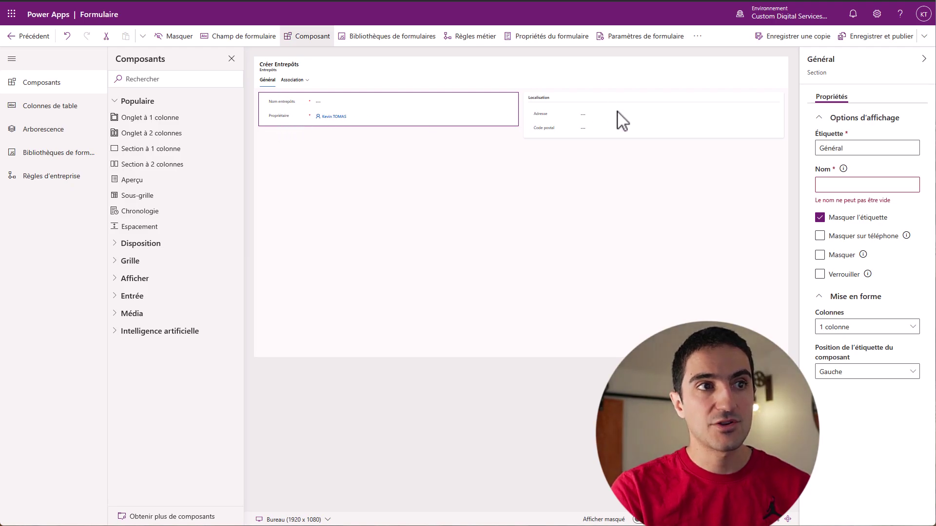
click(820, 220)
click(852, 147)
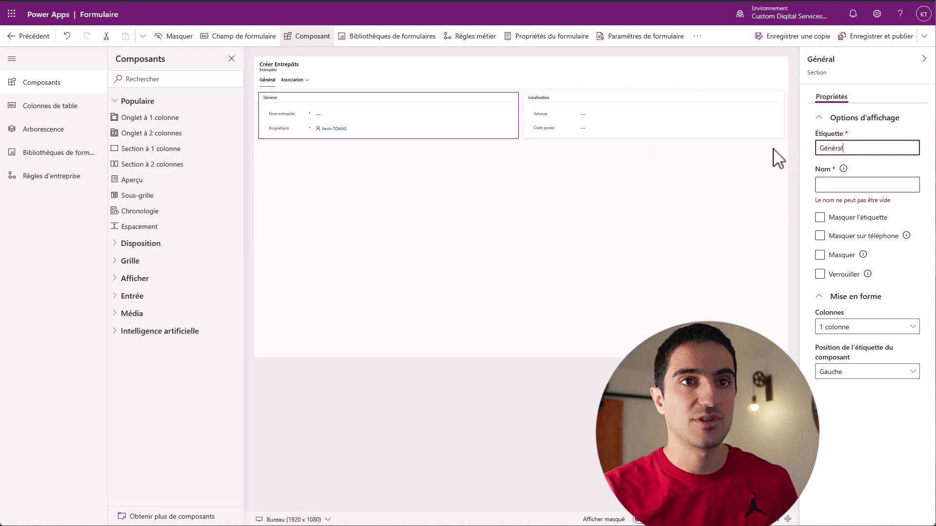
text(Informations générales)
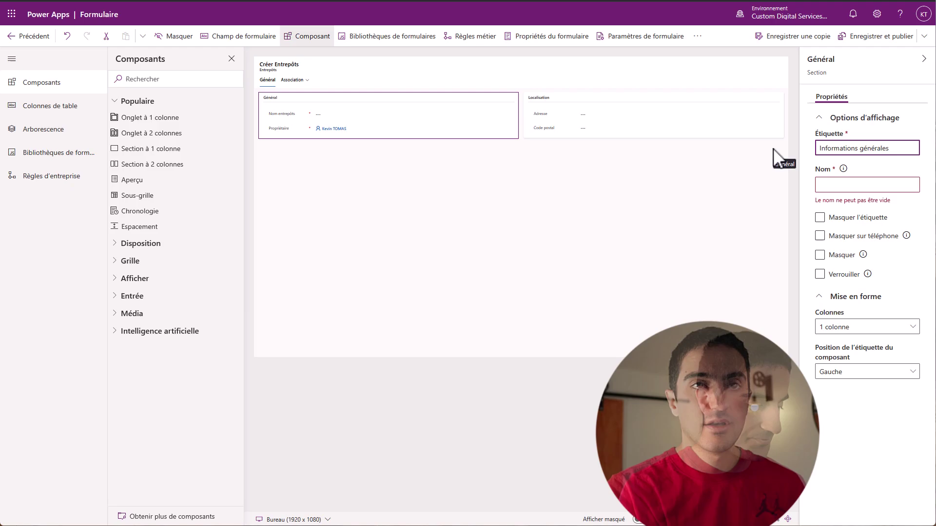
click(863, 184)
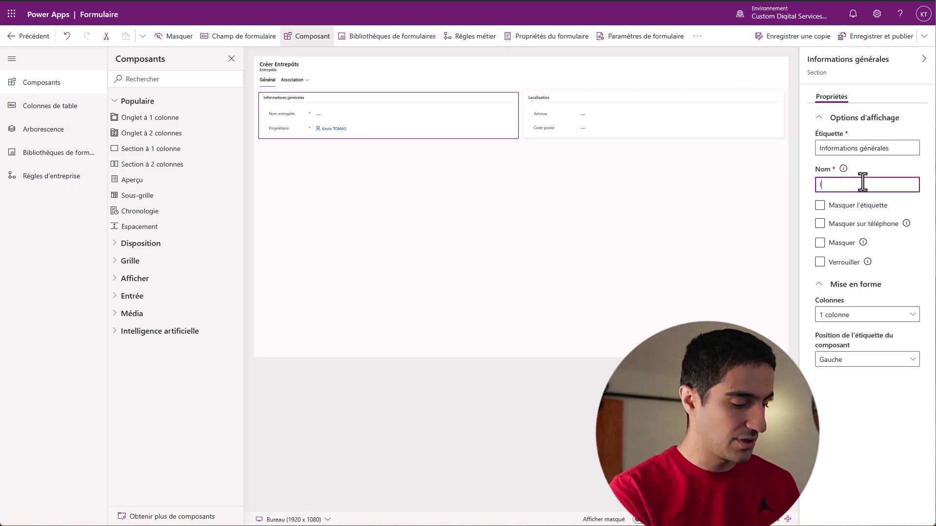
text(Infos)
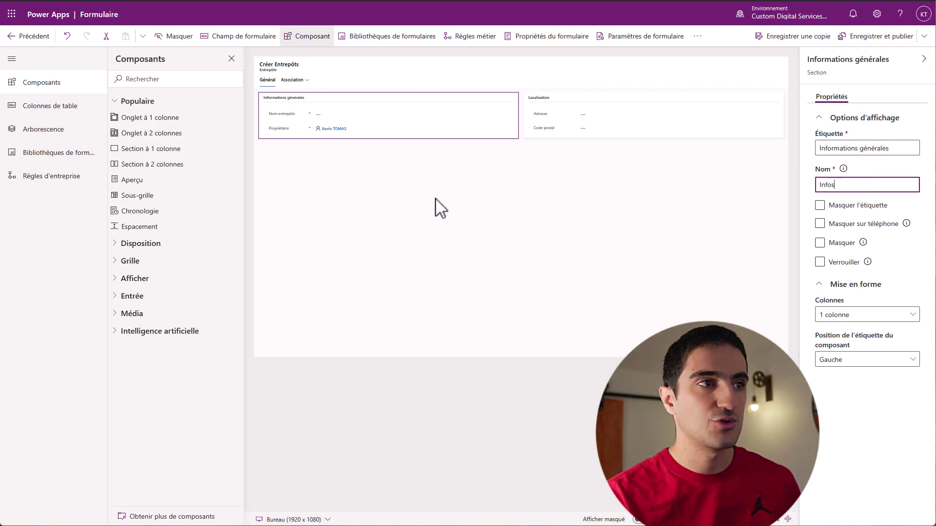
click(438, 207)
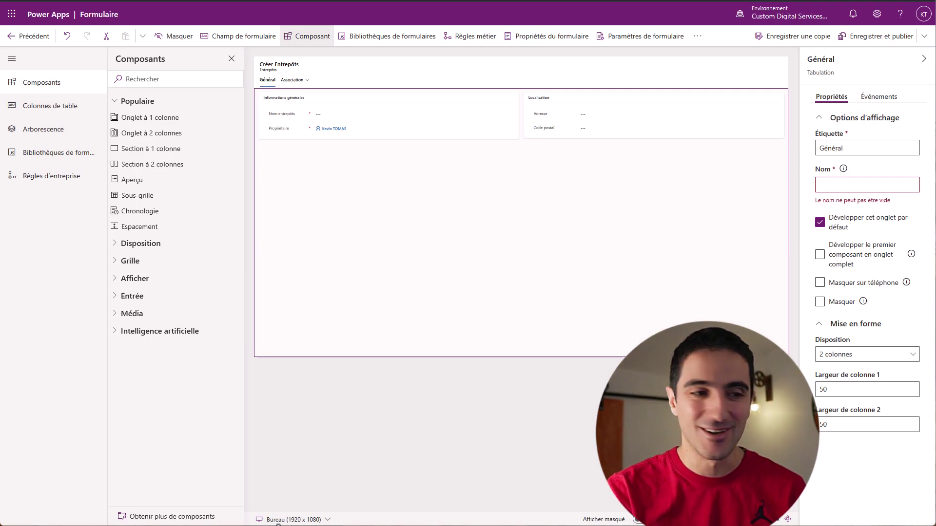
- Preview the form at the Tablette (1024 x 768) and Téléphone (411 x 731) sizes, then return to Bureau (1920 x 1080)
click(286, 521)
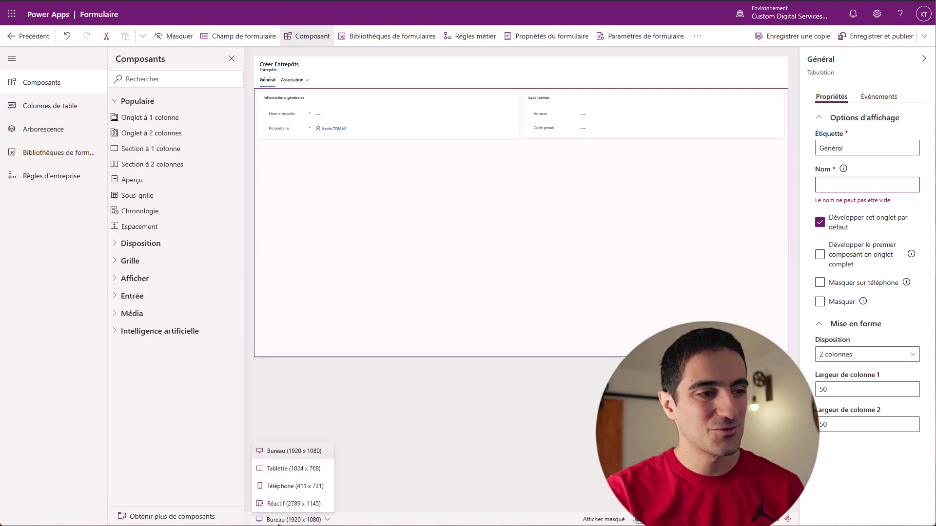
click(285, 470)
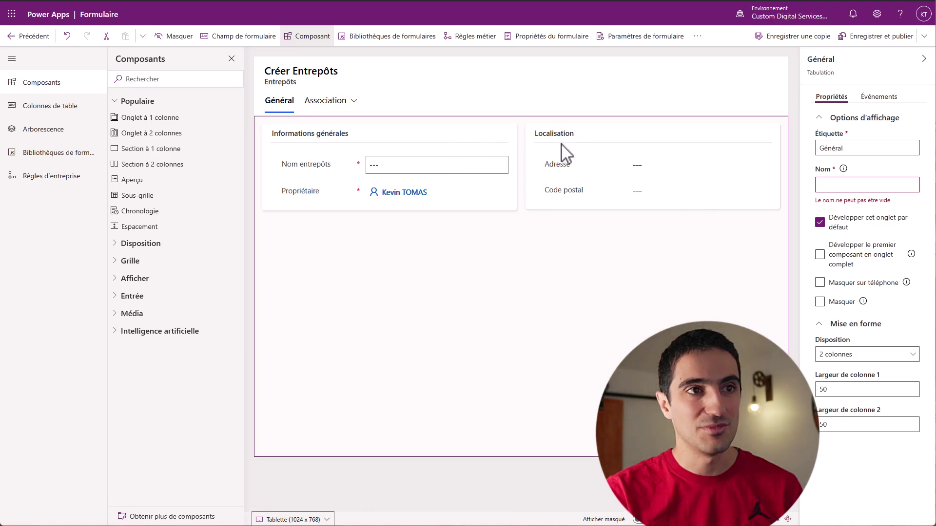
click(290, 521)
click(271, 486)
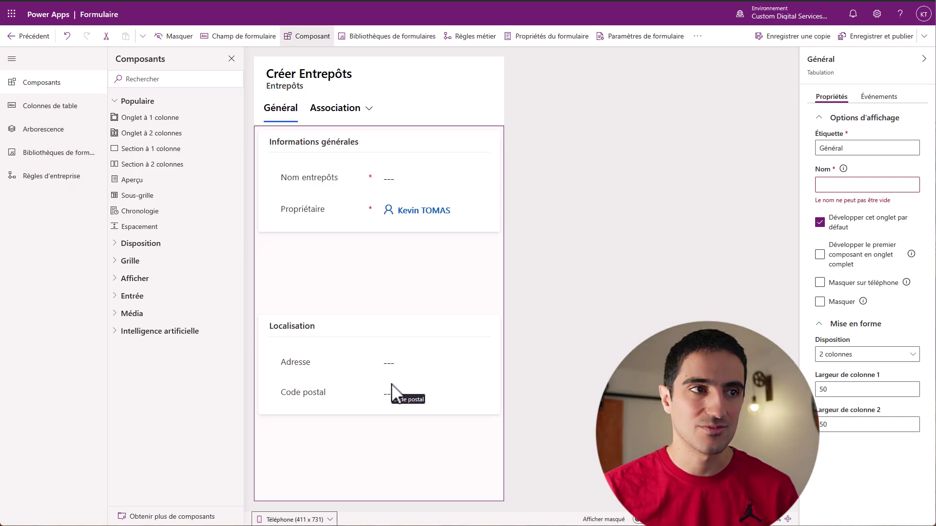
click(298, 519)
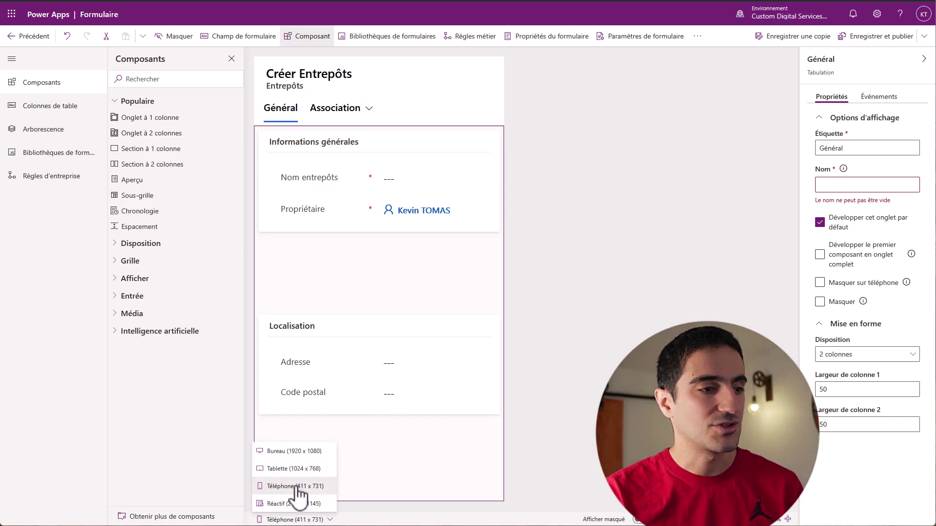
click(295, 452)
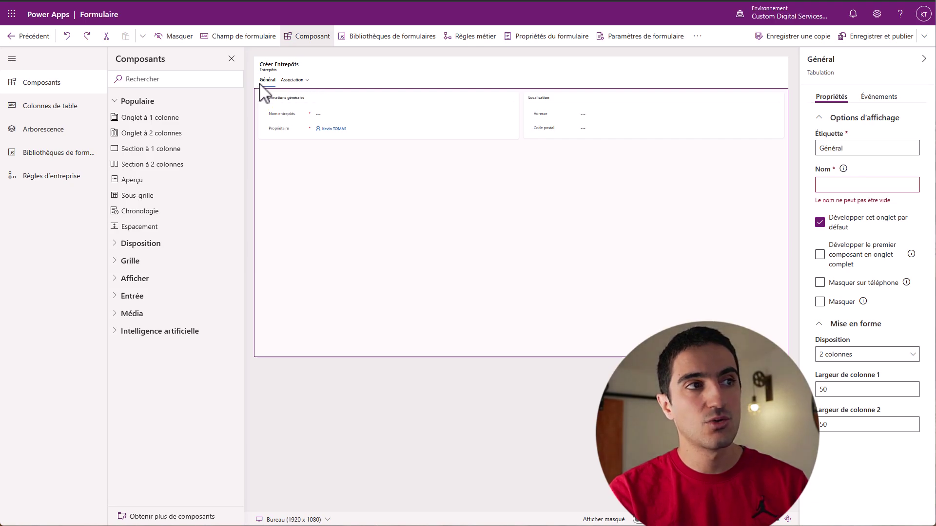
- Add a one-column tab to the form and label it Zones associées
click(152, 121)
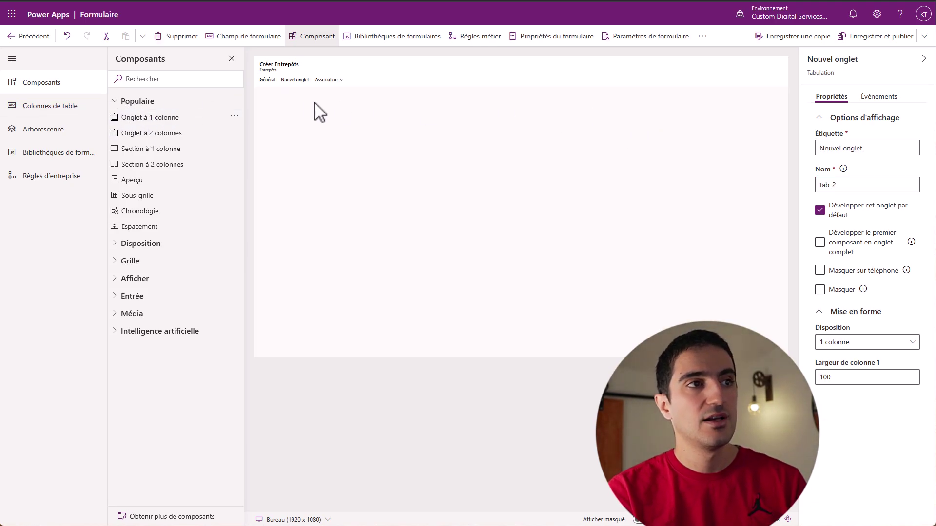
triple_click(853, 146)
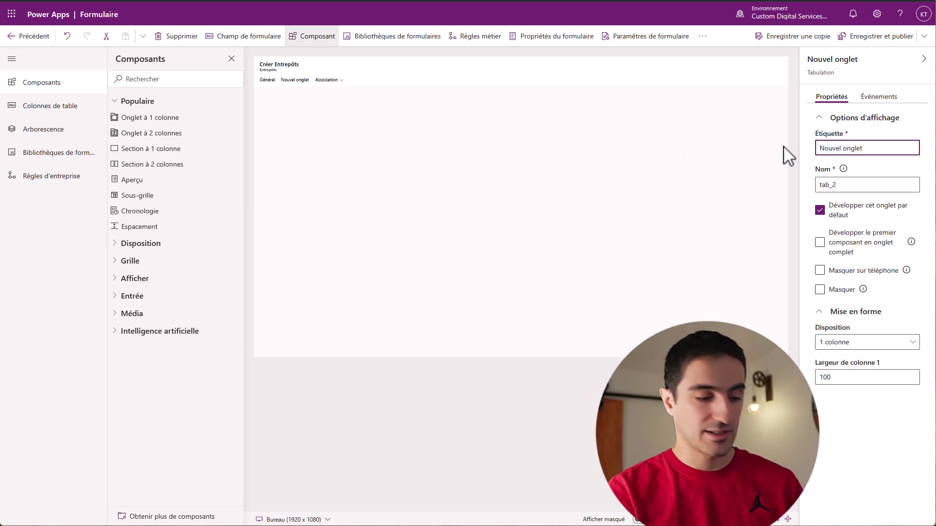
text(Zones associées)
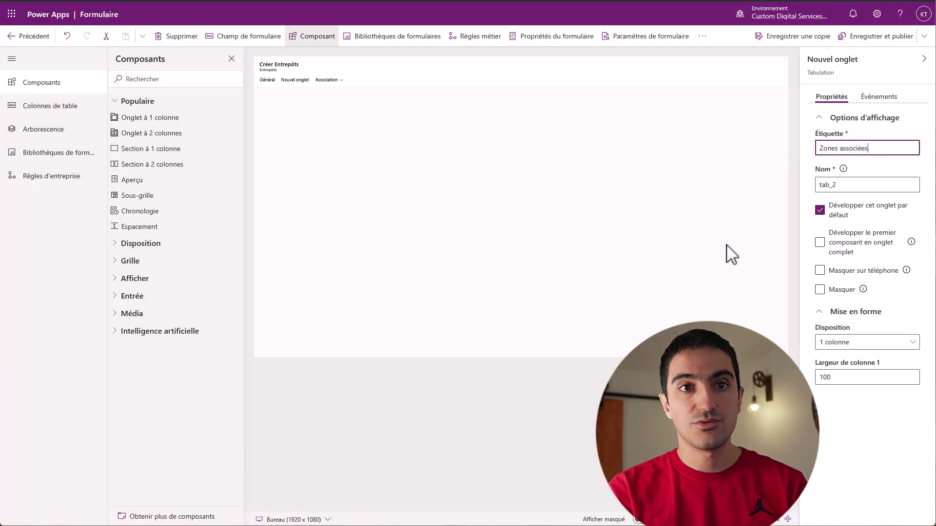
click(553, 280)
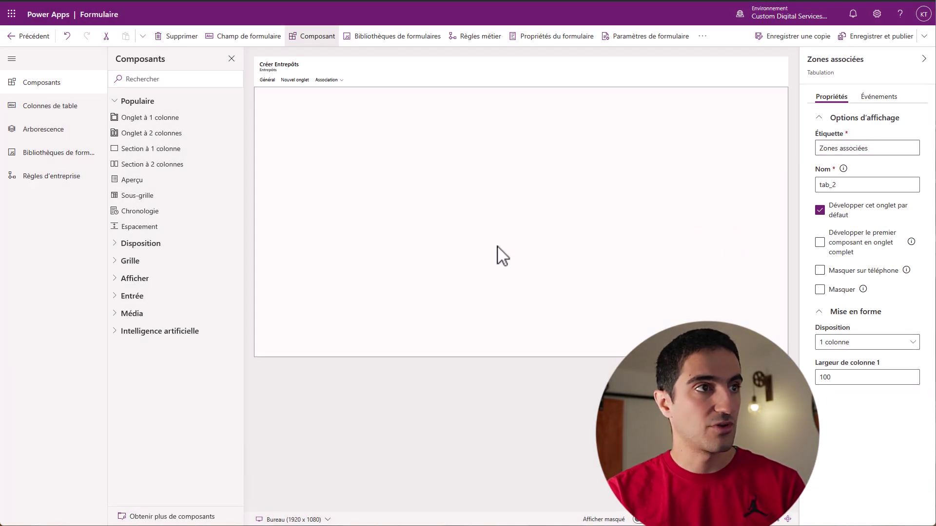
click(308, 84)
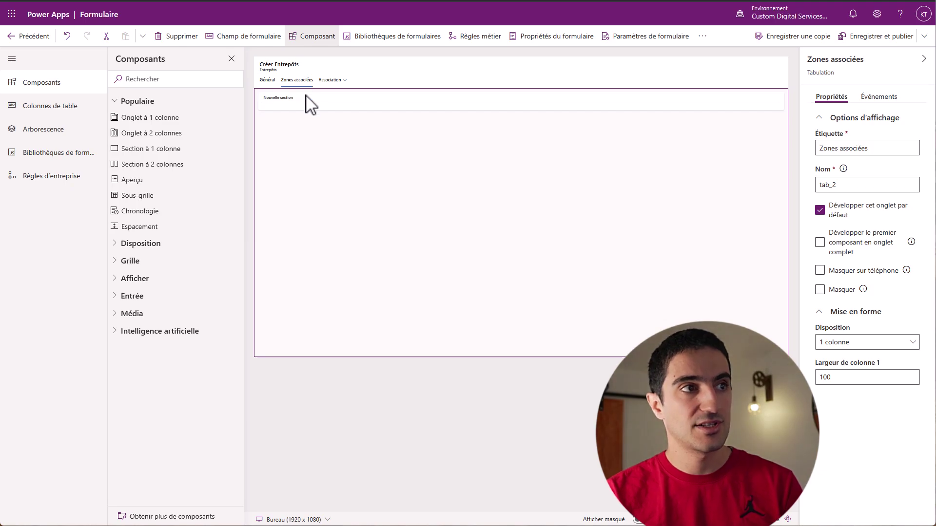
- Set the label of the section in the Zones associées tab to Liste des zones associées
click(308, 108)
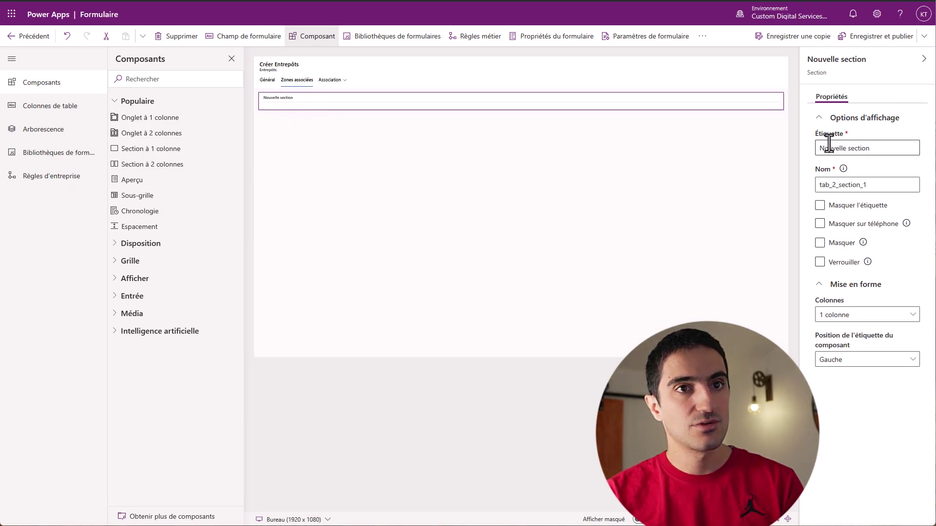
click(872, 149)
key(ctrl+a)
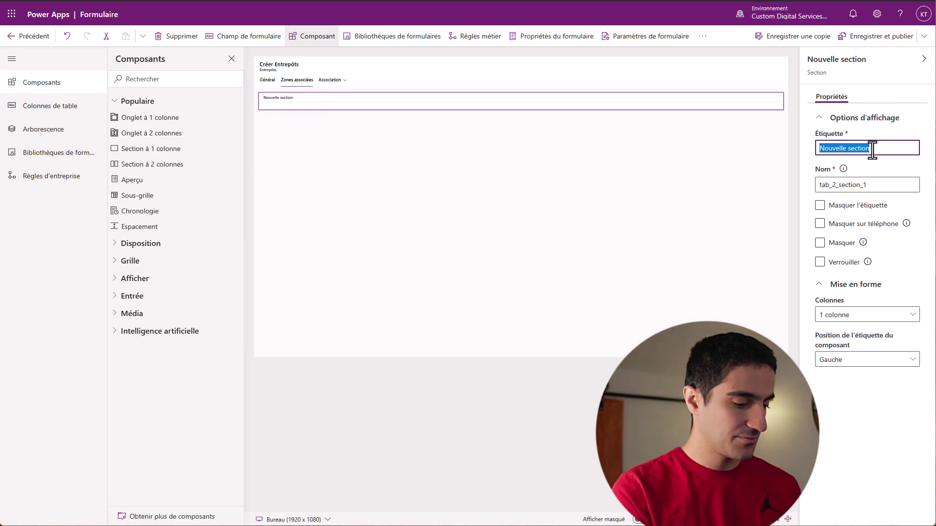
text(Liste des)
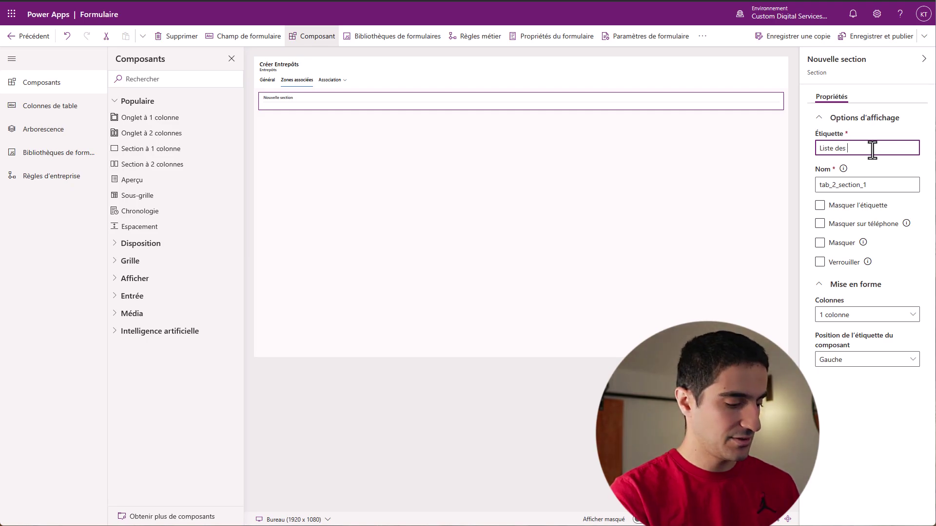
text( zones associées)
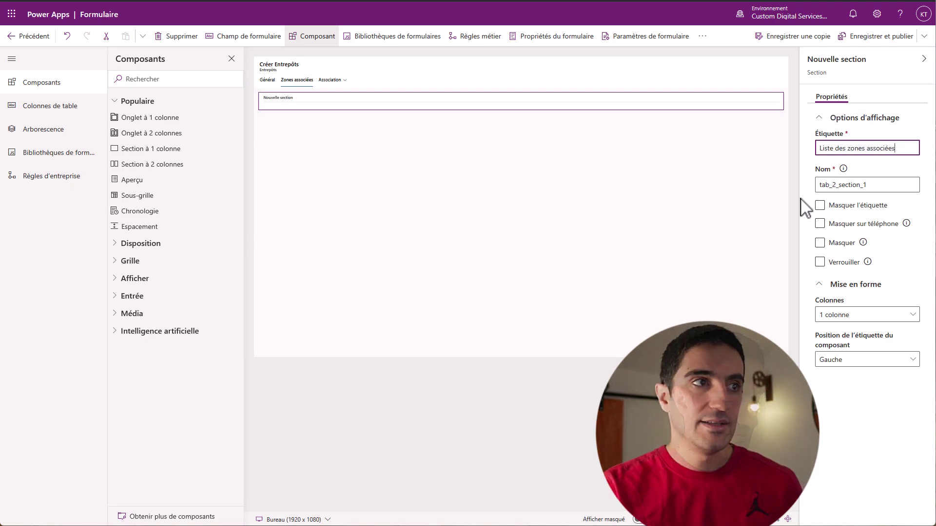
click(443, 178)
- Add a subgrid of related records to the Liste des zones associées section, using the Zones (Entrepôts) table and Zones actifs view
click(333, 108)
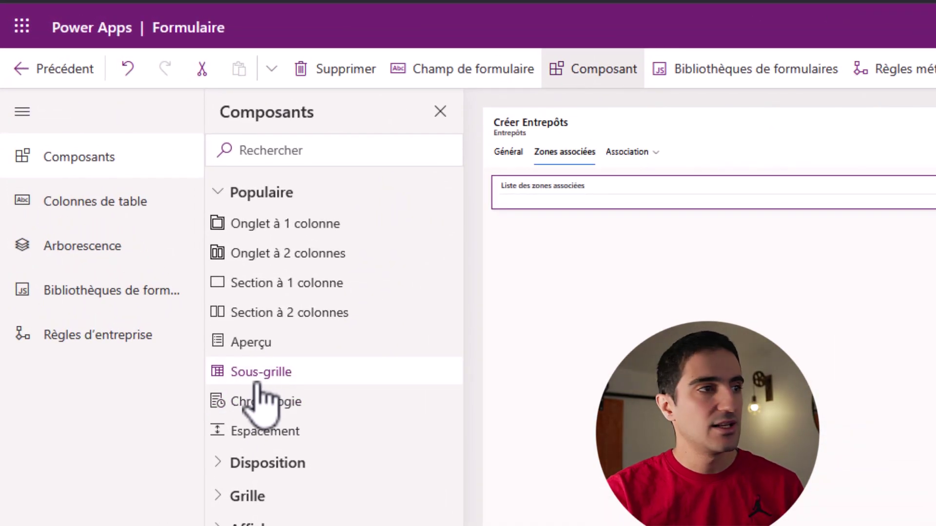
drag(264, 383, 518, 198)
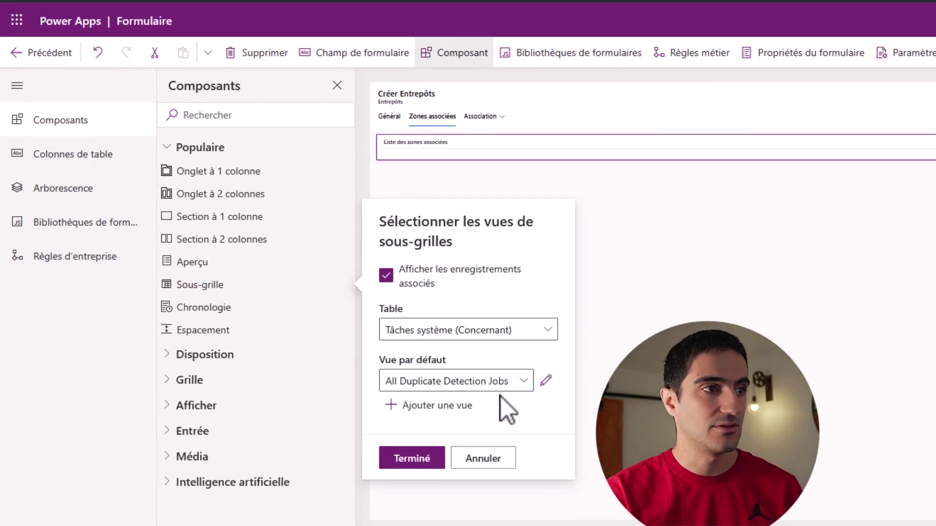
click(521, 330)
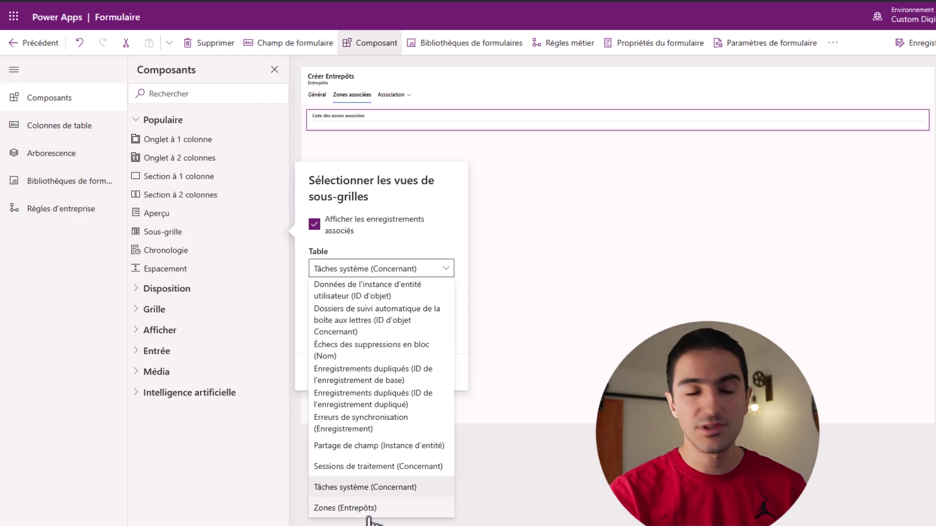
click(352, 509)
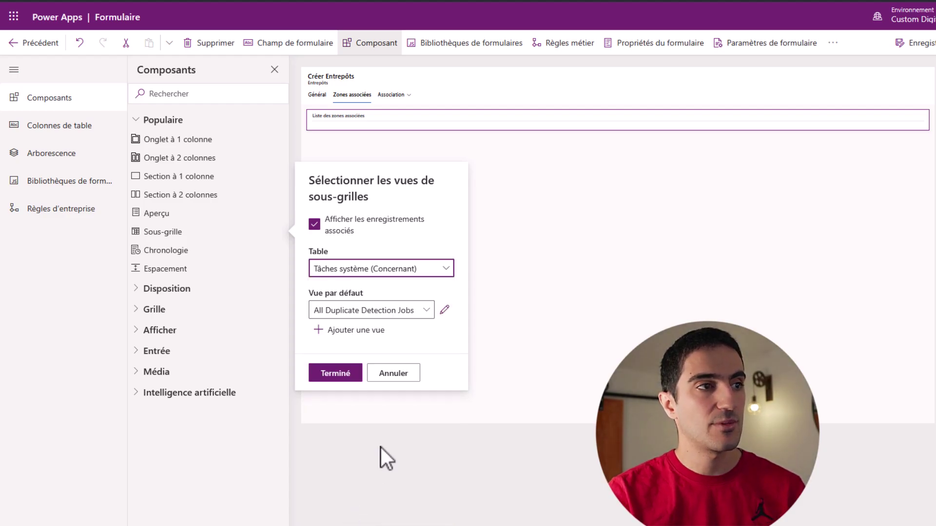
click(366, 312)
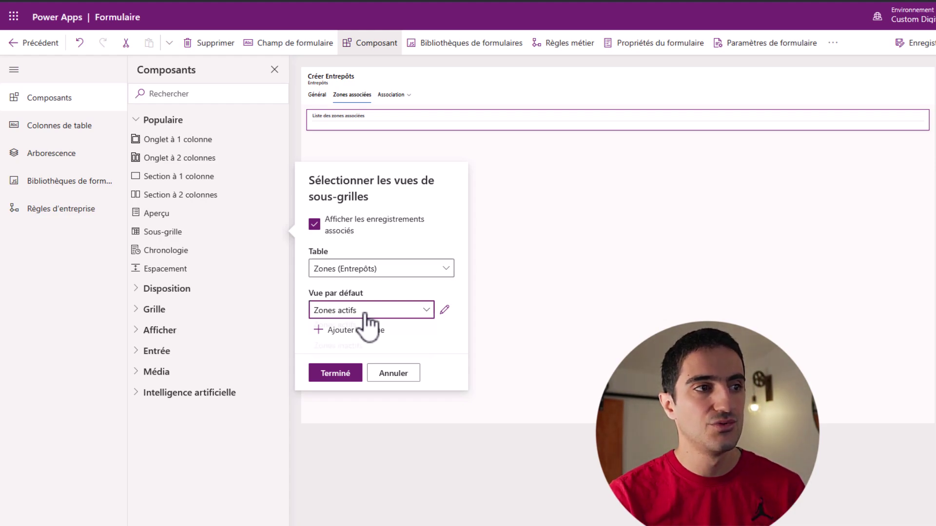
click(340, 382)
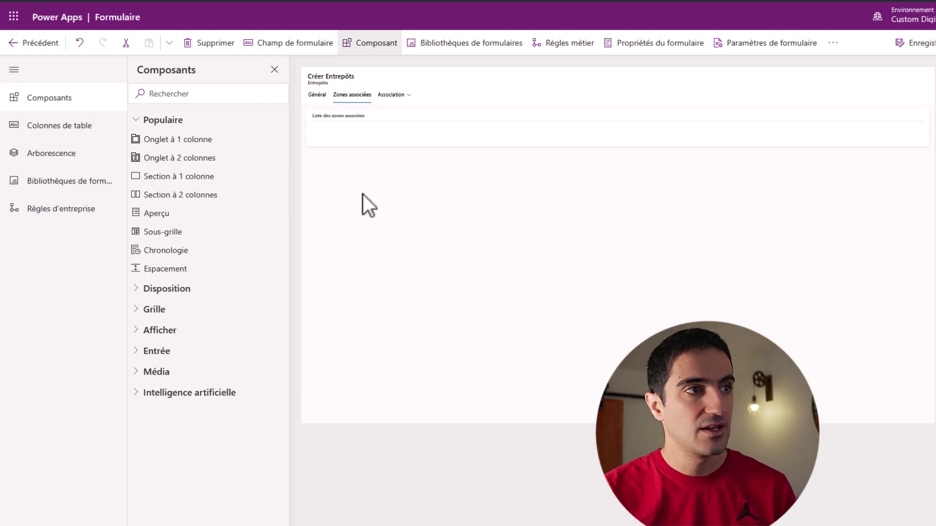
- Hide the label of the new zones subgrid
click(518, 131)
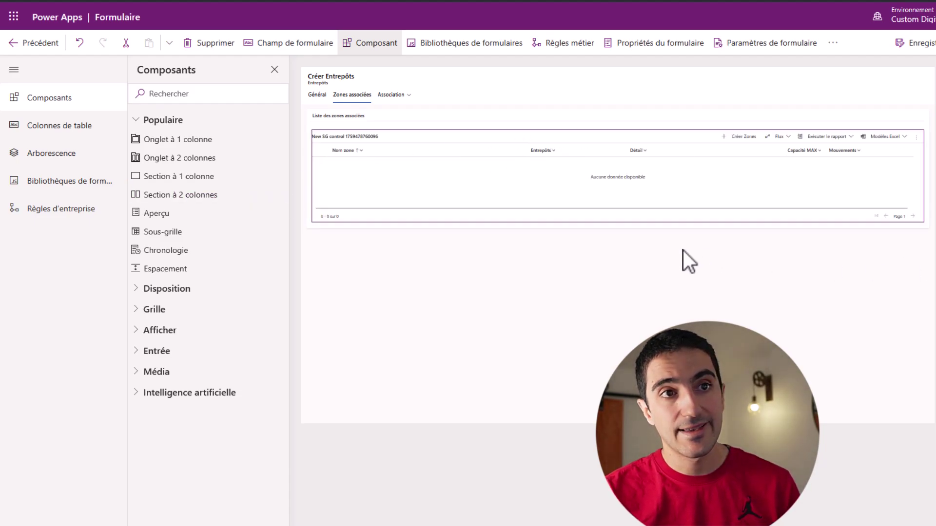
click(867, 162)
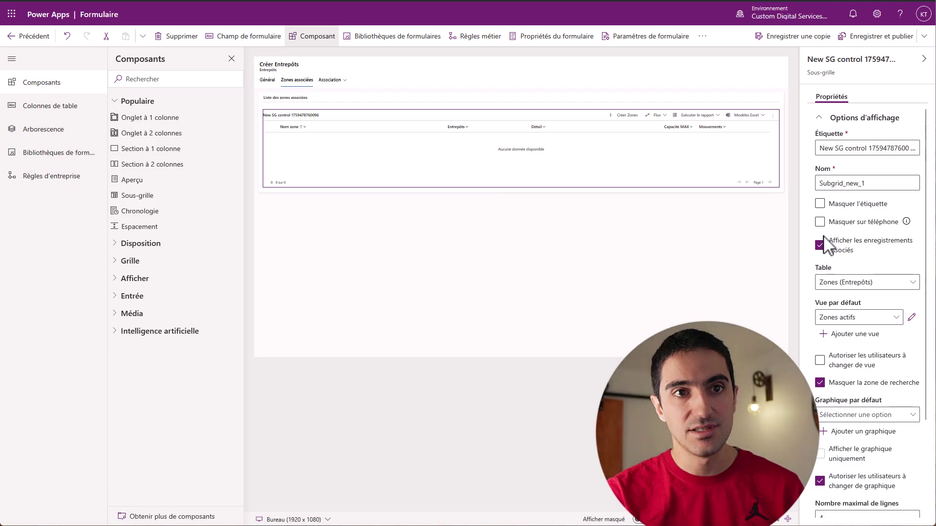
click(820, 204)
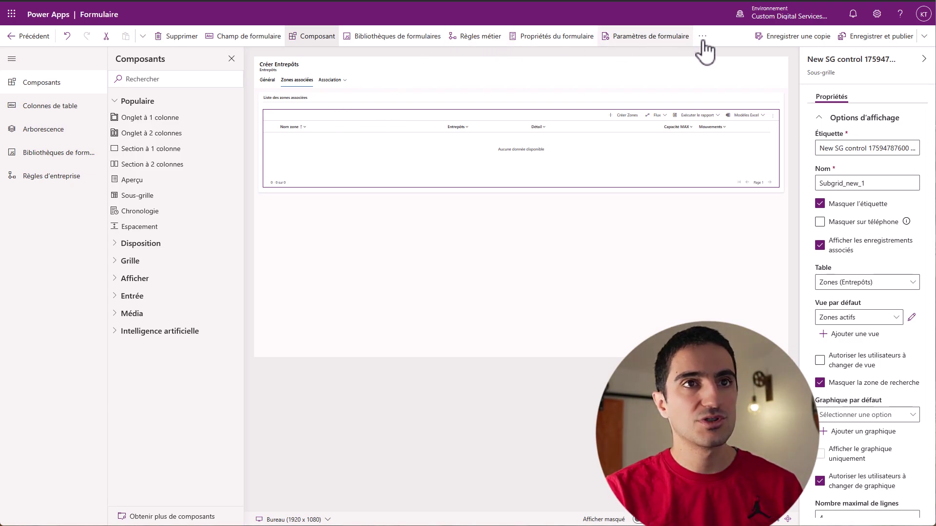
- Save and publish the Entrepôts form, then return to the Gestion des stocks app designer
click(868, 40)
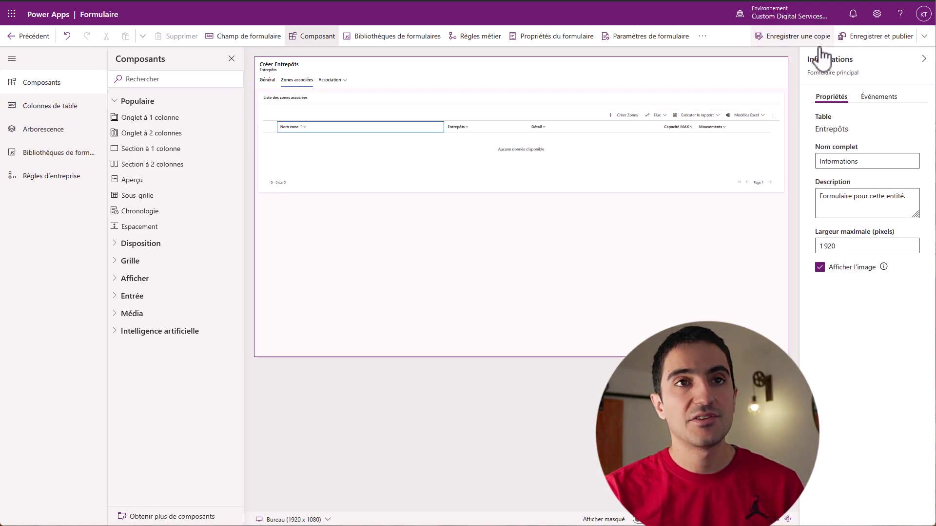
click(15, 36)
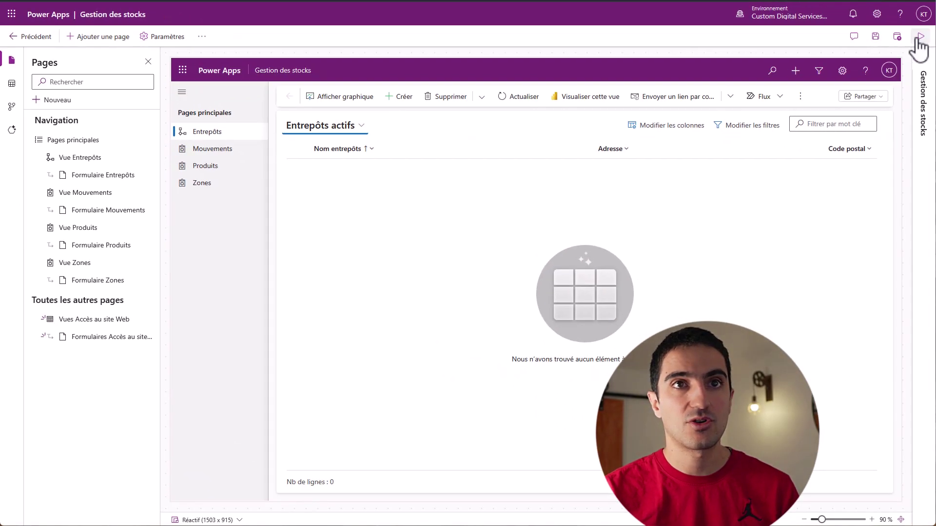
- Save and play the Gestion des stocks app, and start a new Entrepôts record named Entrepôt 1
click(920, 37)
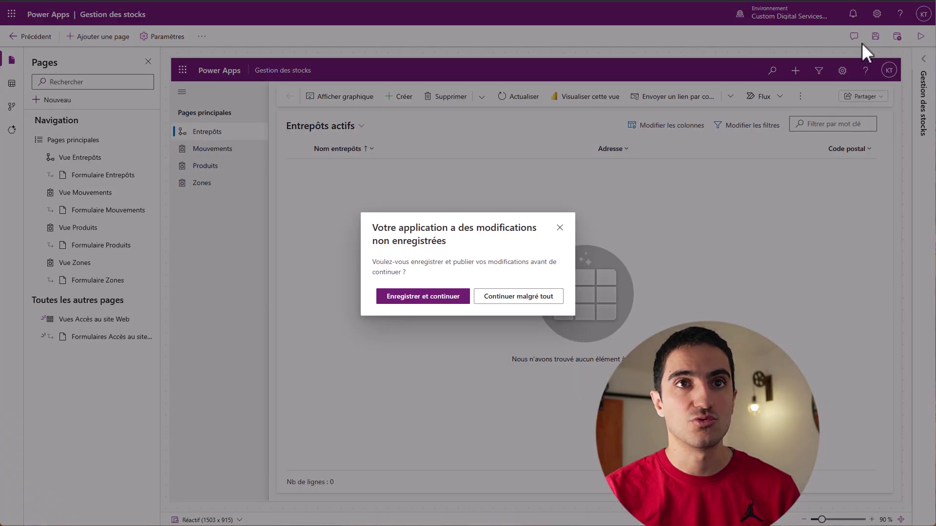
click(452, 303)
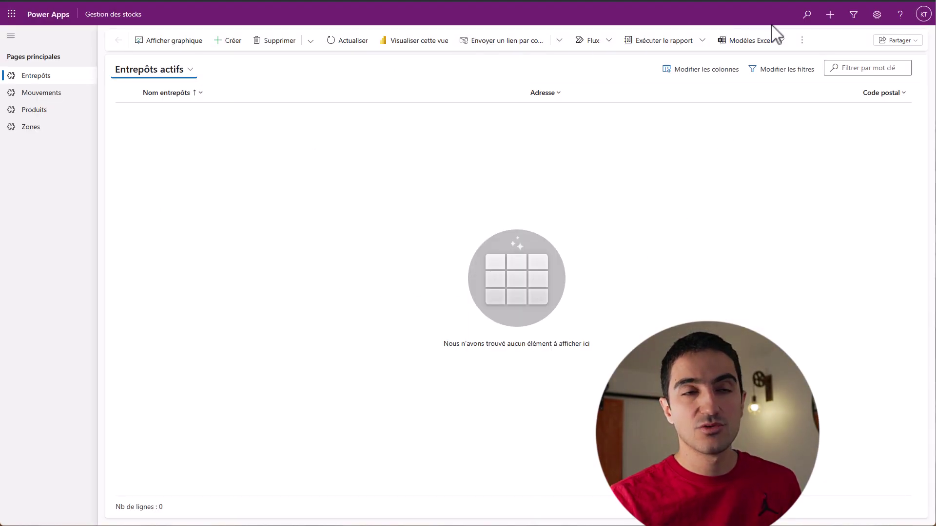
click(233, 41)
click(220, 167)
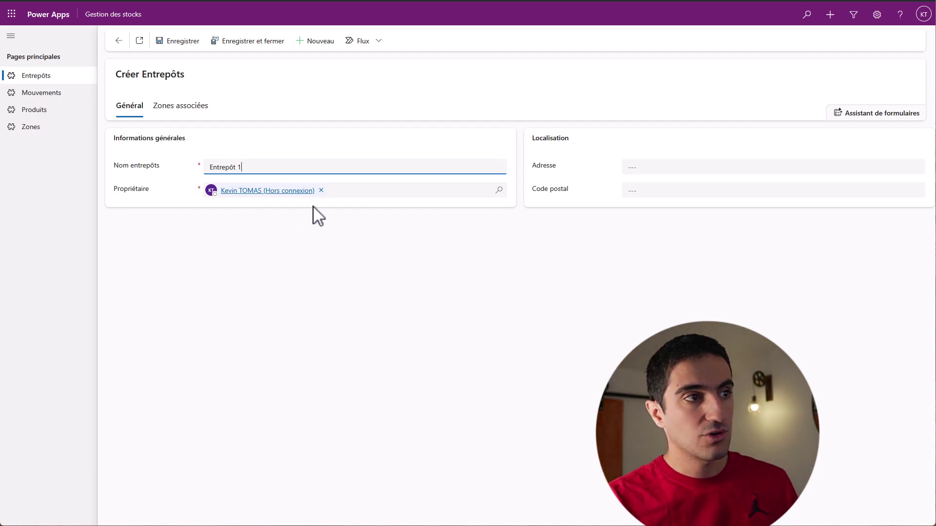
- Fill in the new warehouse's address and postal code, then save and close the record
click(686, 167)
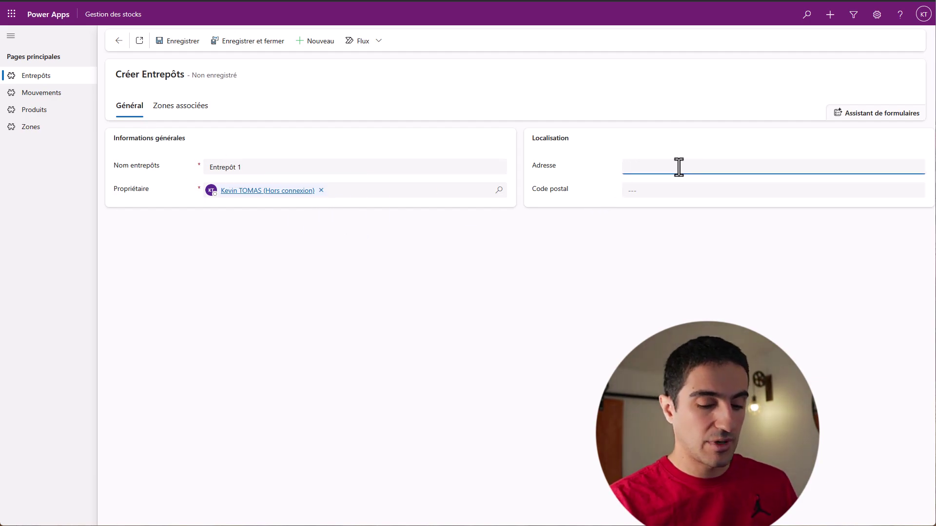
text(1 Rue de la pai)
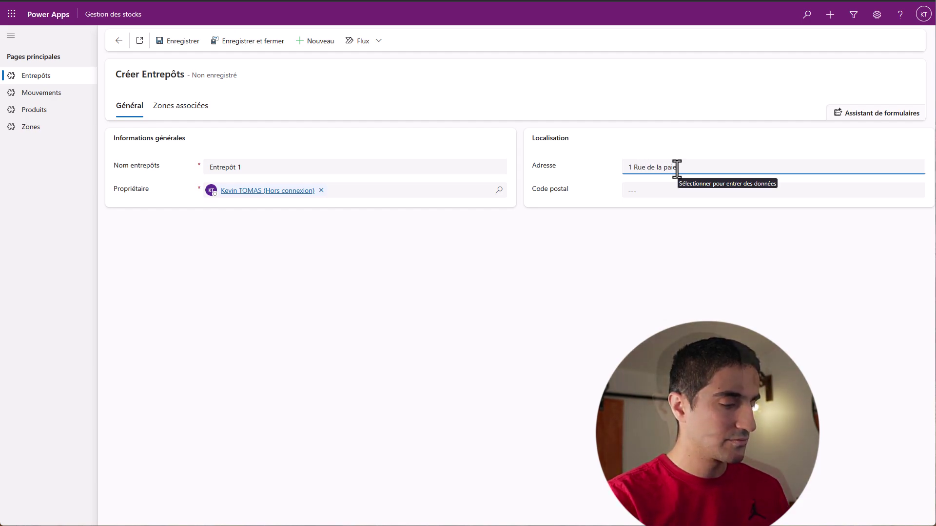
click(679, 177)
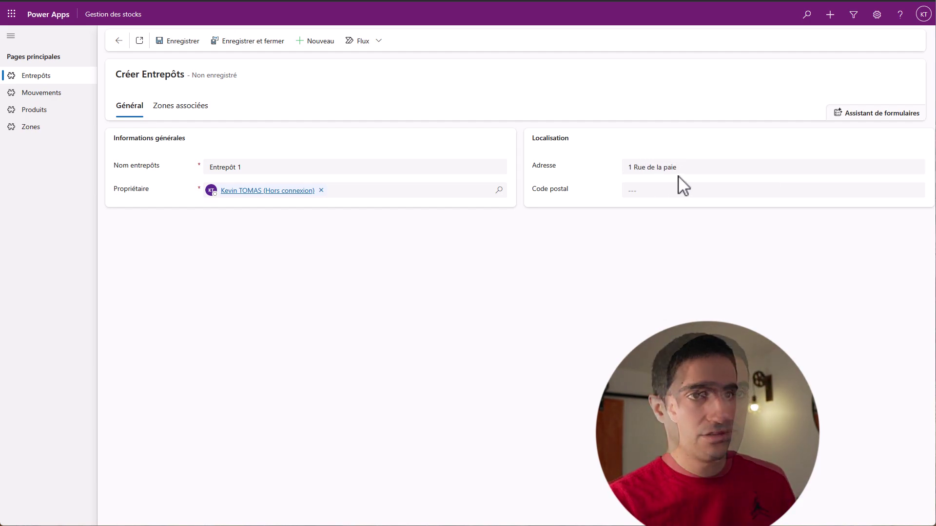
click(688, 191)
text(84 000)
click(633, 292)
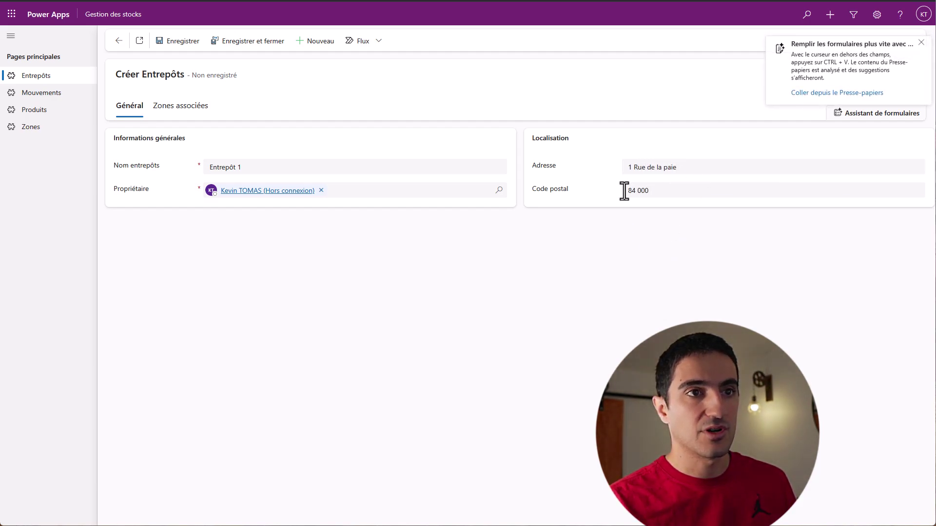
click(920, 43)
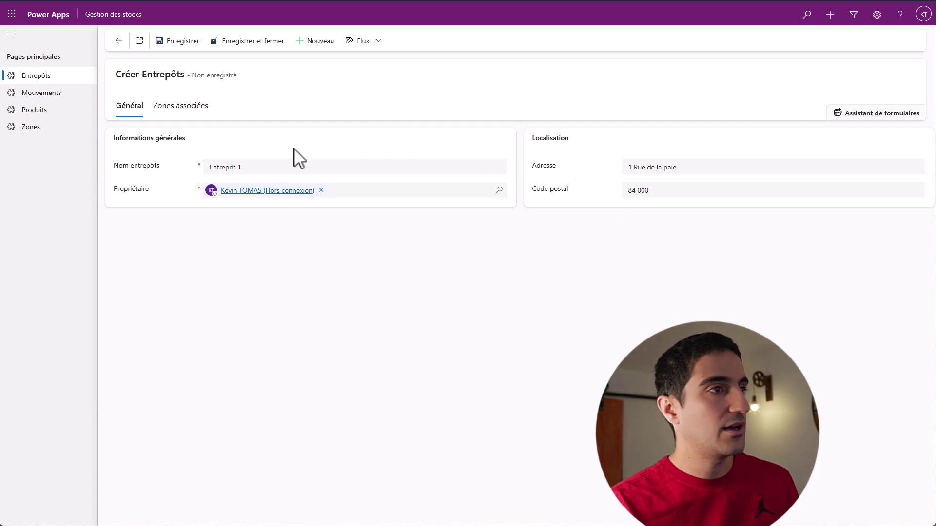
click(246, 42)
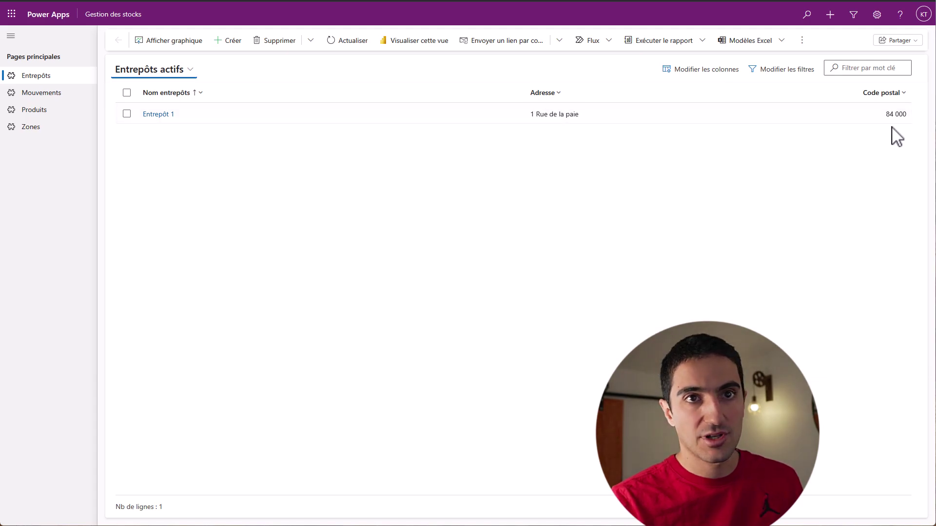
- From the Zones associées of Entrepôt 1, create a zone named Zone A with Capacité MAX 120, then save and close it
click(155, 117)
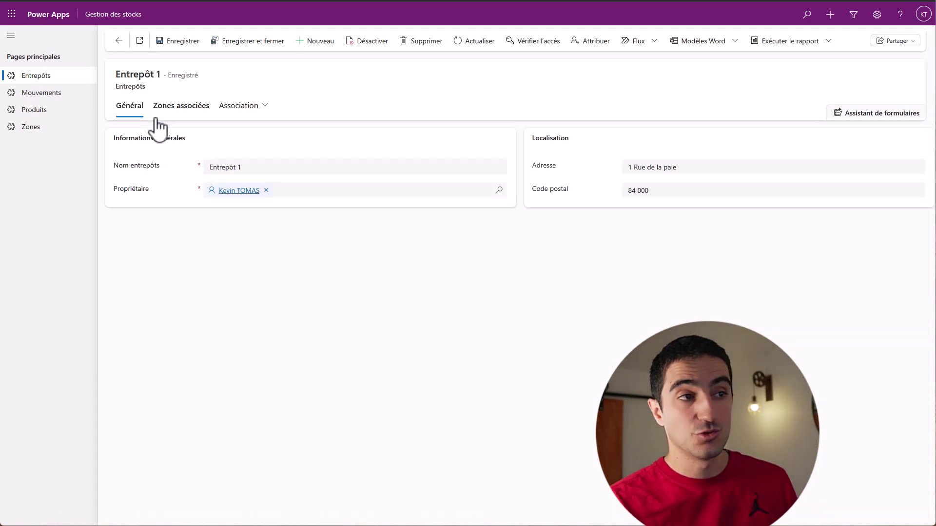
click(197, 117)
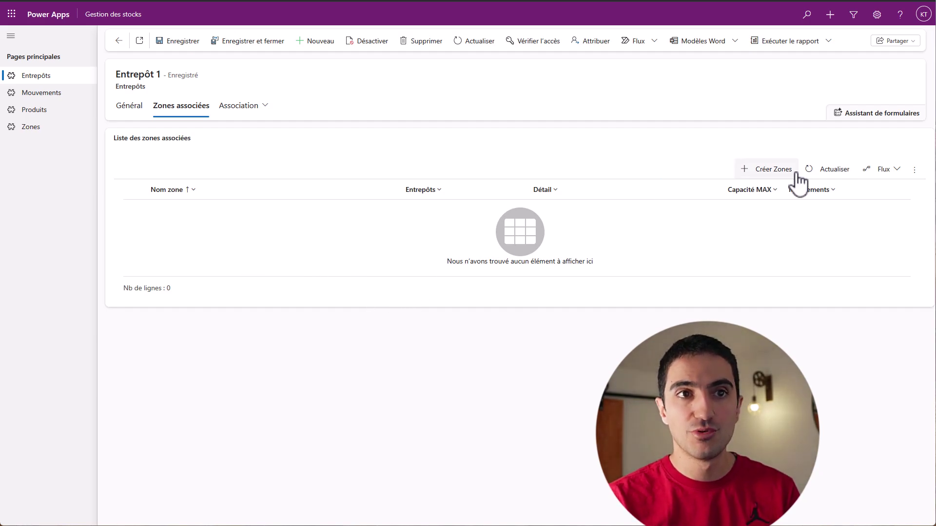
click(781, 188)
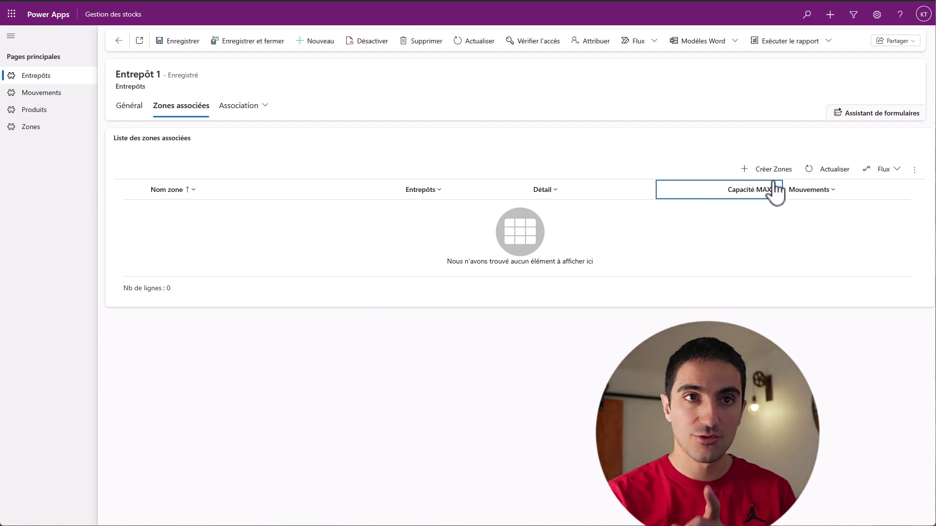
click(774, 175)
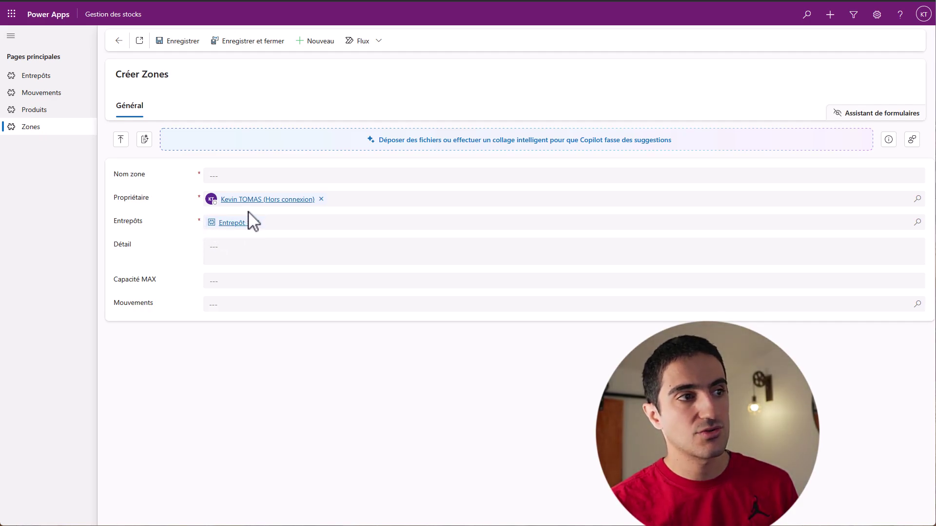
click(243, 177)
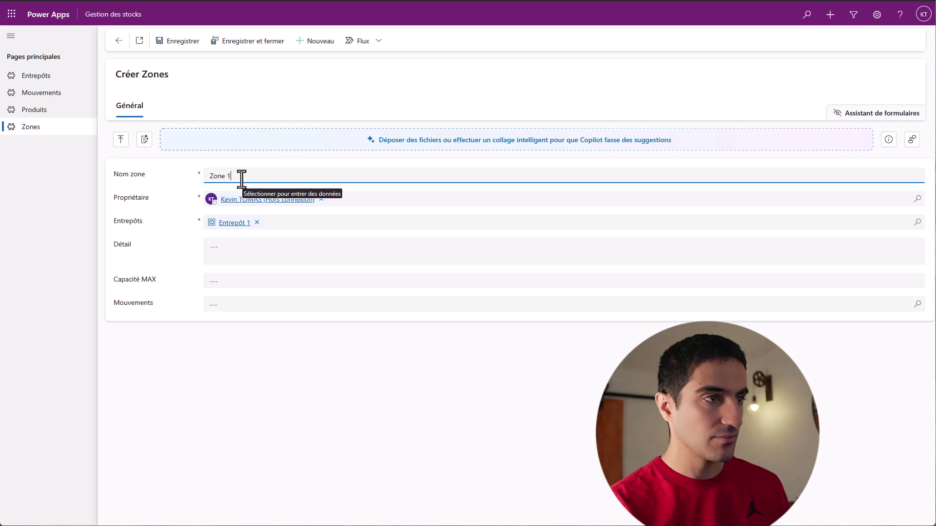
click(269, 250)
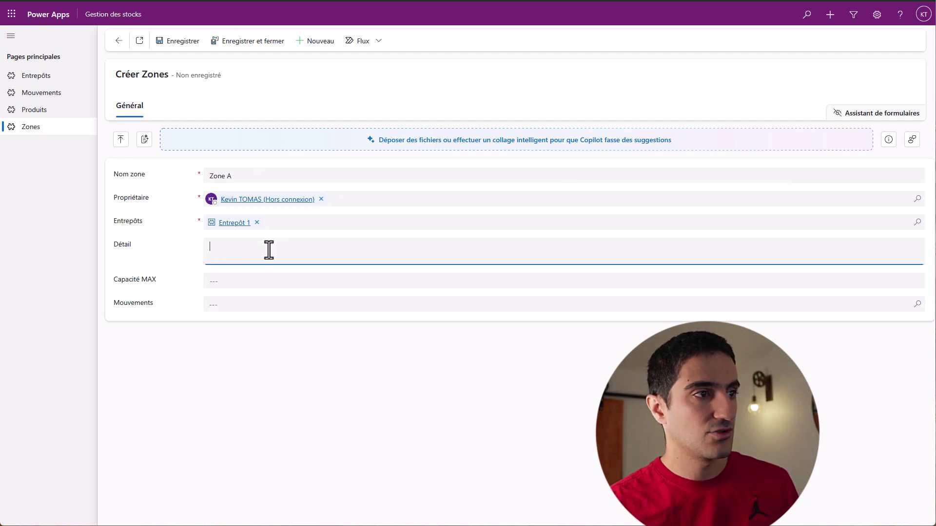
click(254, 283)
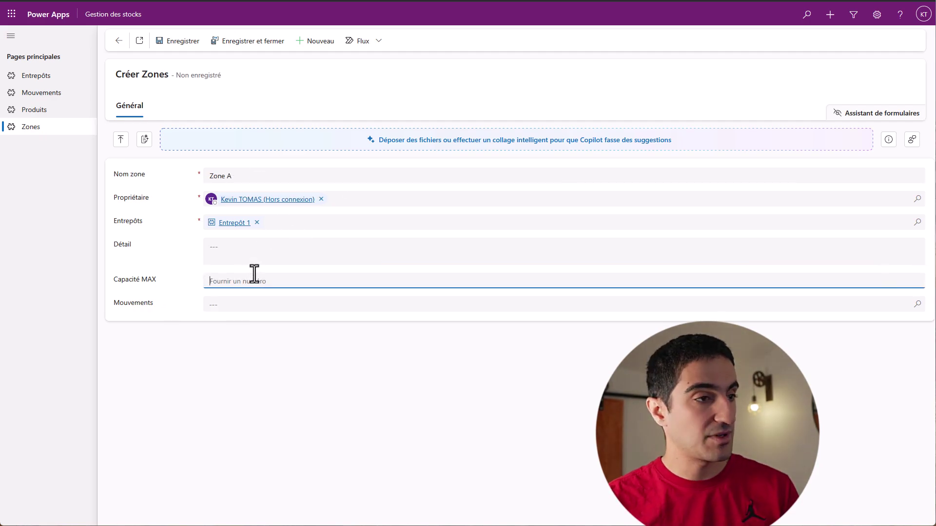
text(120)
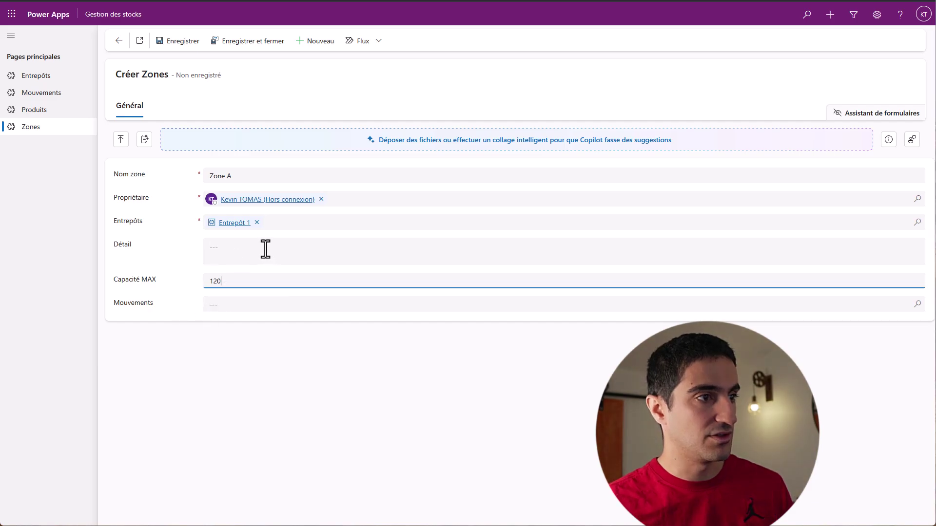
click(243, 43)
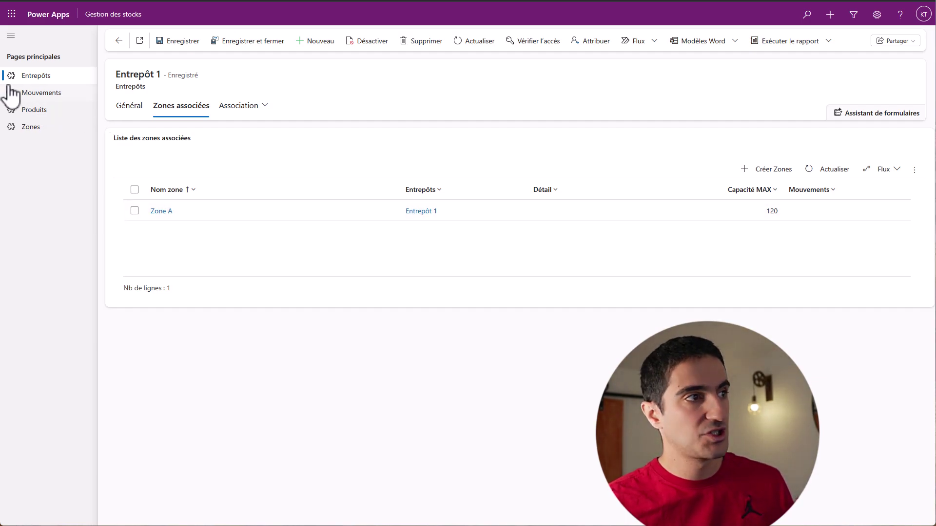
- Check Zone A in the Zones list, then review the Zones associées of the Entrepôt 1 record
click(32, 128)
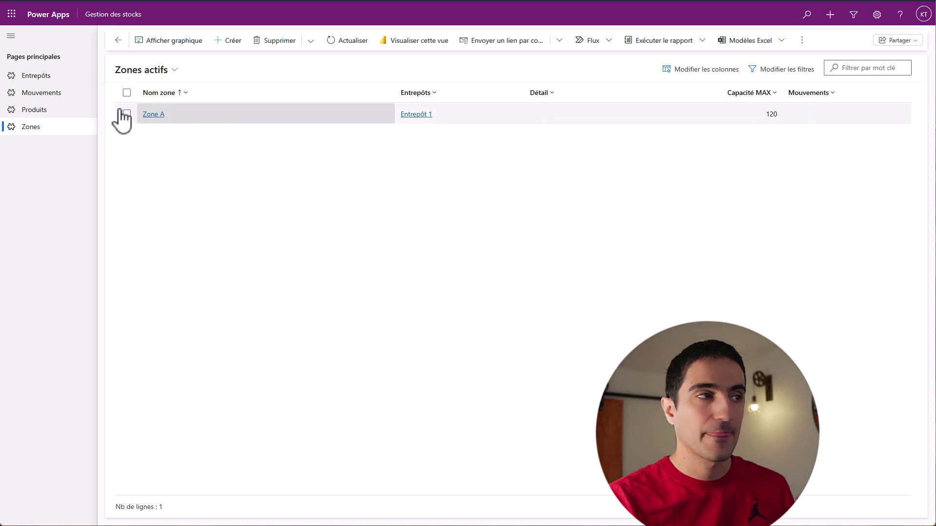
click(36, 77)
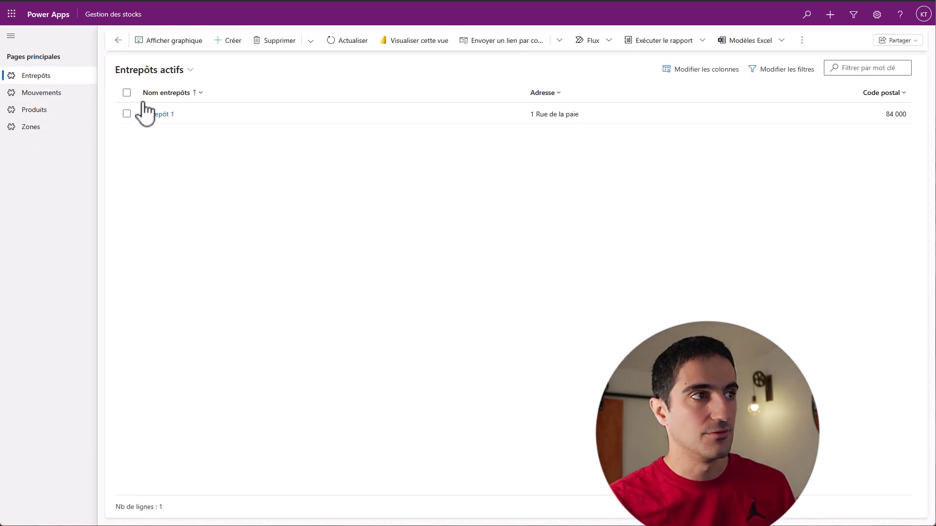
click(225, 42)
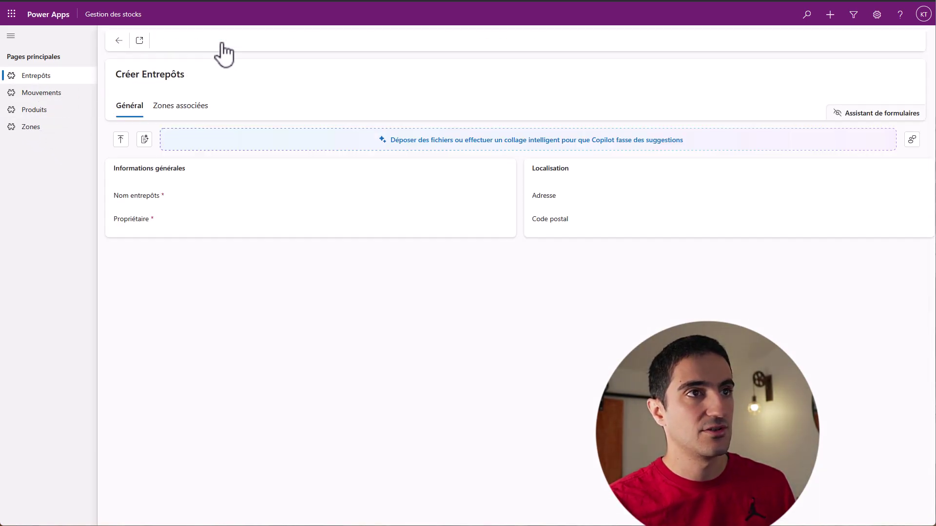
click(114, 44)
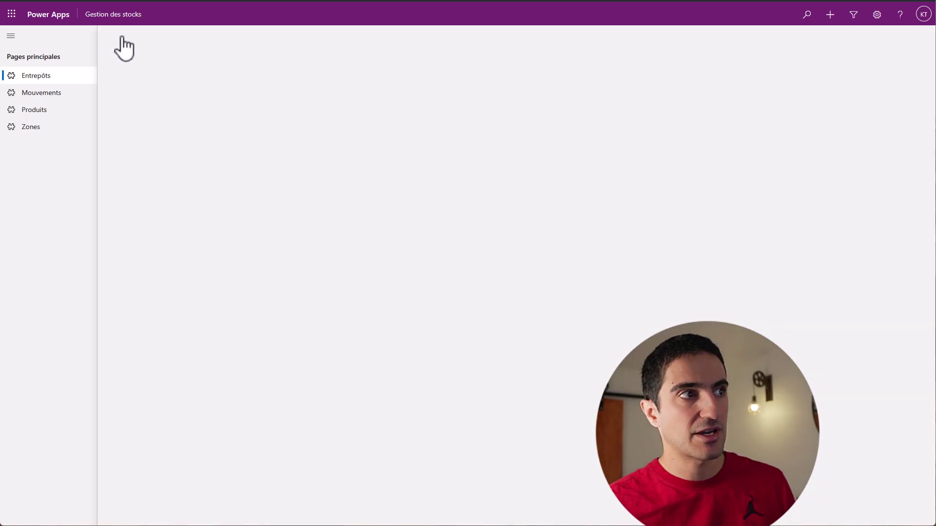
click(164, 115)
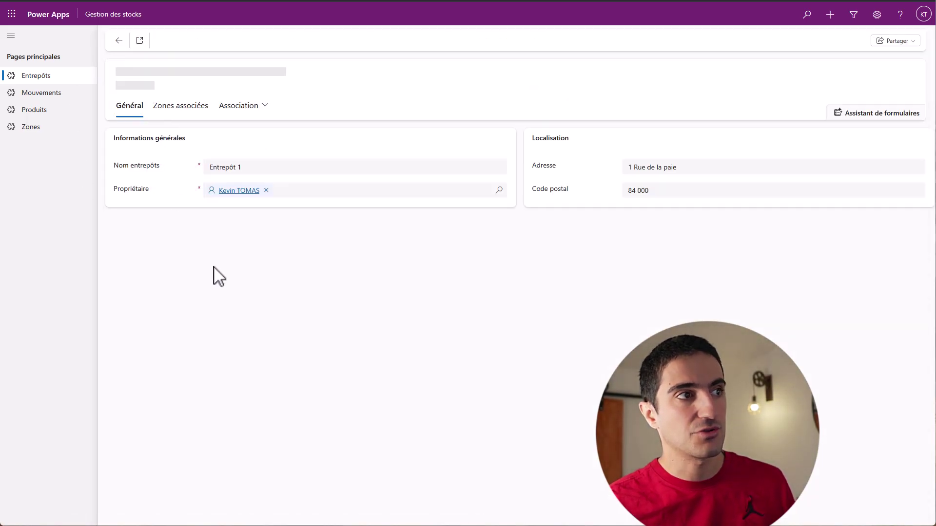
click(181, 107)
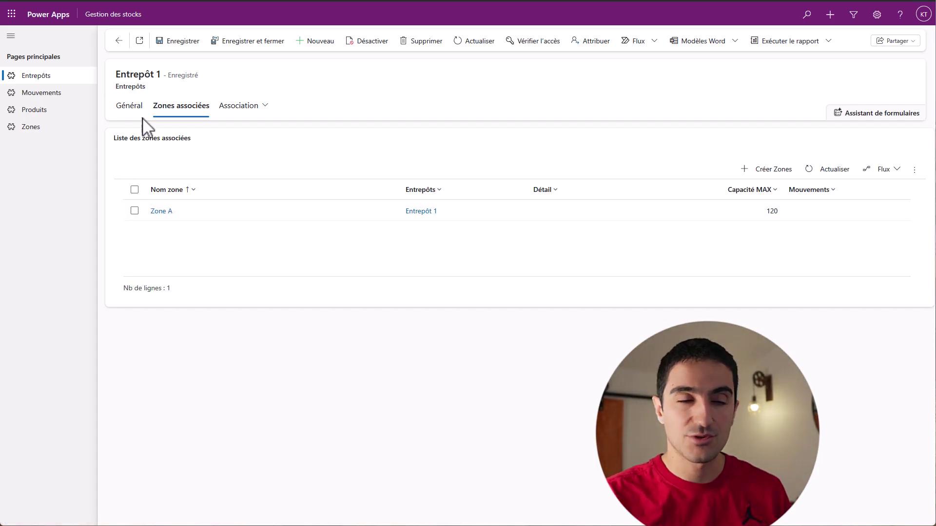
- Return to the Gestion des stocks app designer and open the Zones form for editing
key(alt+Tab)
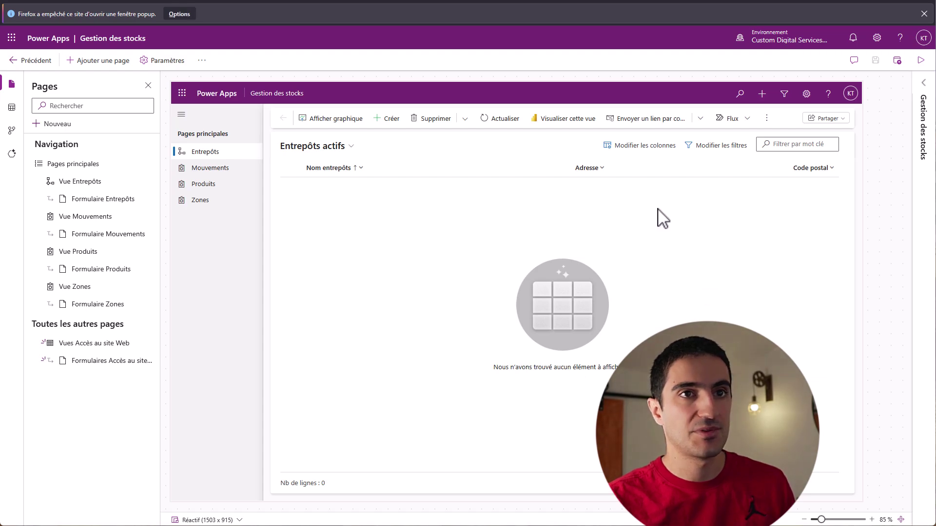
click(208, 204)
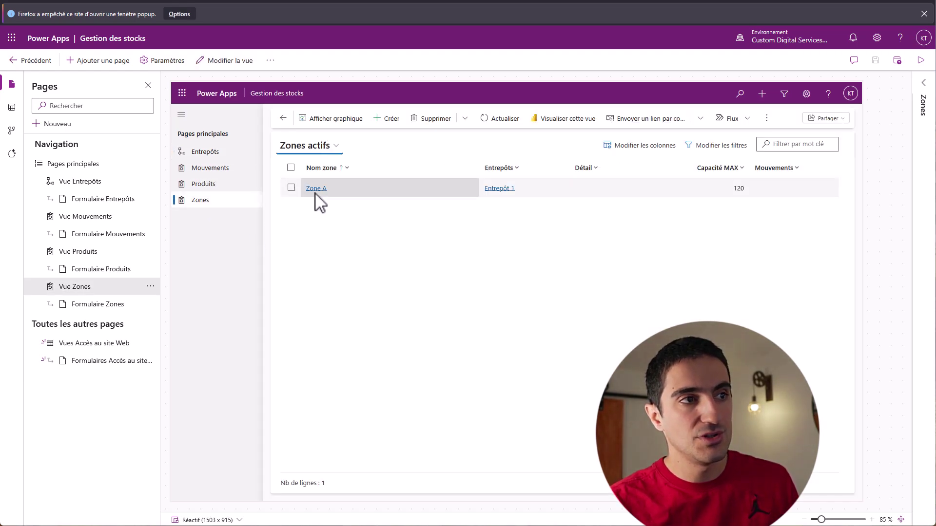
click(393, 126)
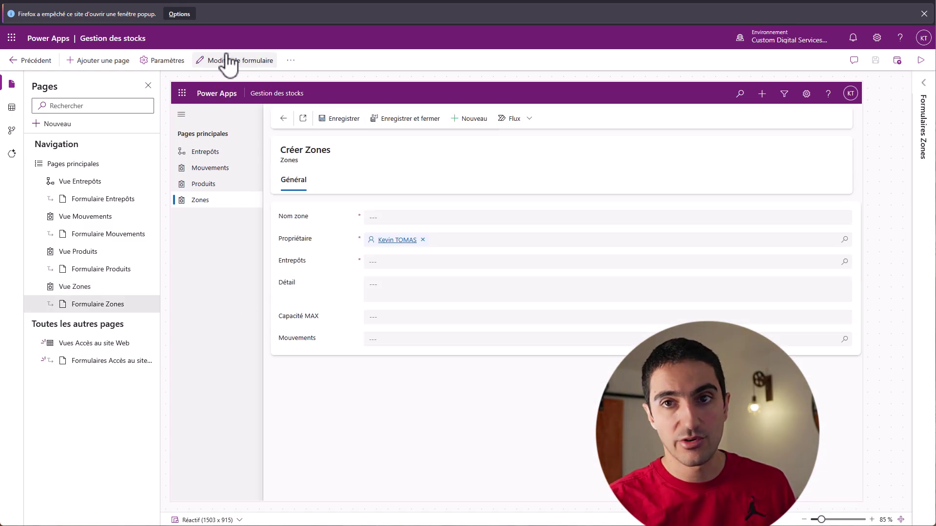
click(227, 60)
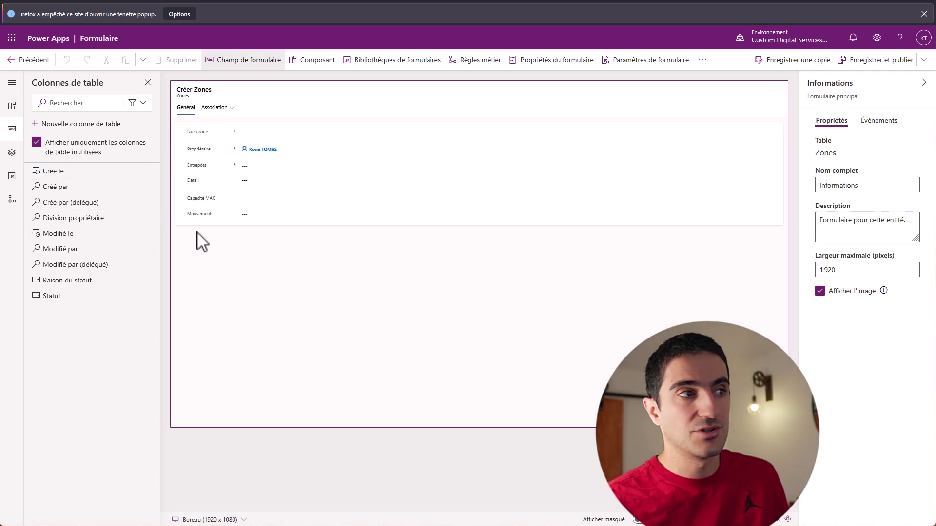
- Add a one-column section to the Zones form and place it above the section with the existing fields
click(12, 107)
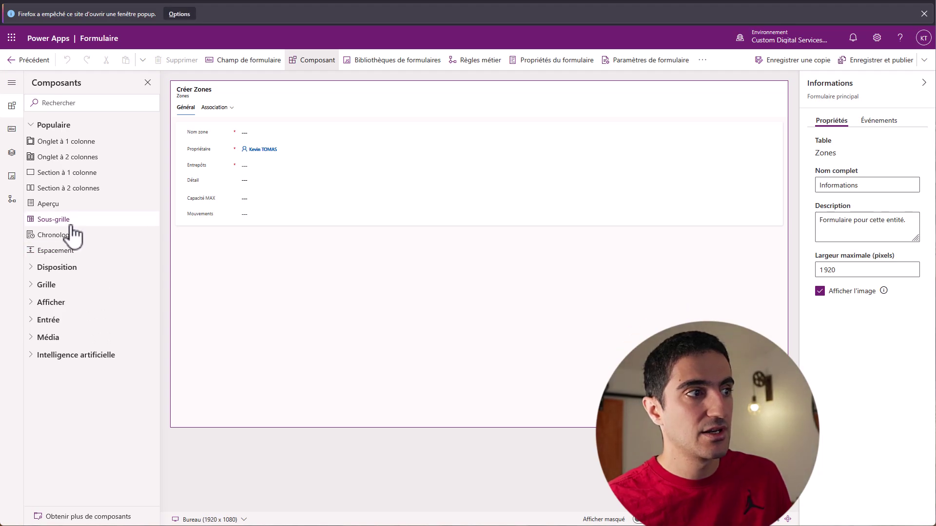
click(59, 175)
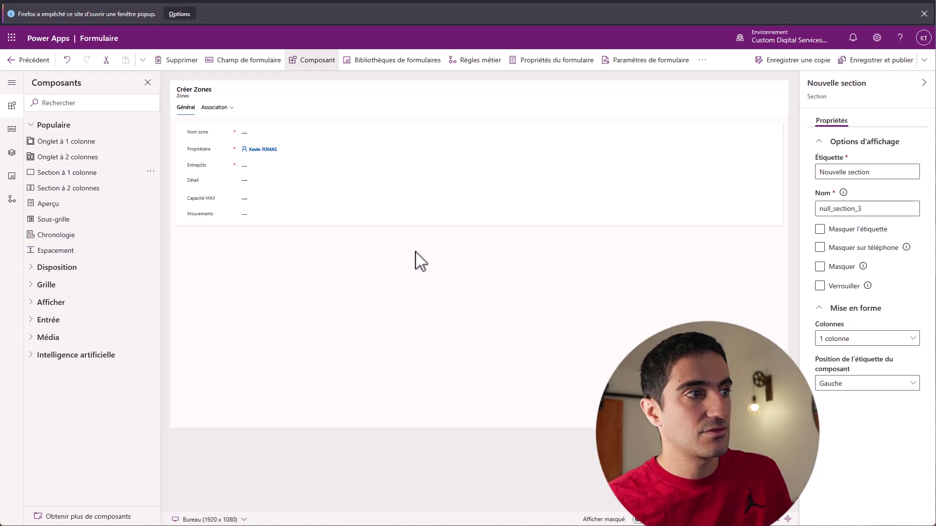
drag(282, 243, 226, 126)
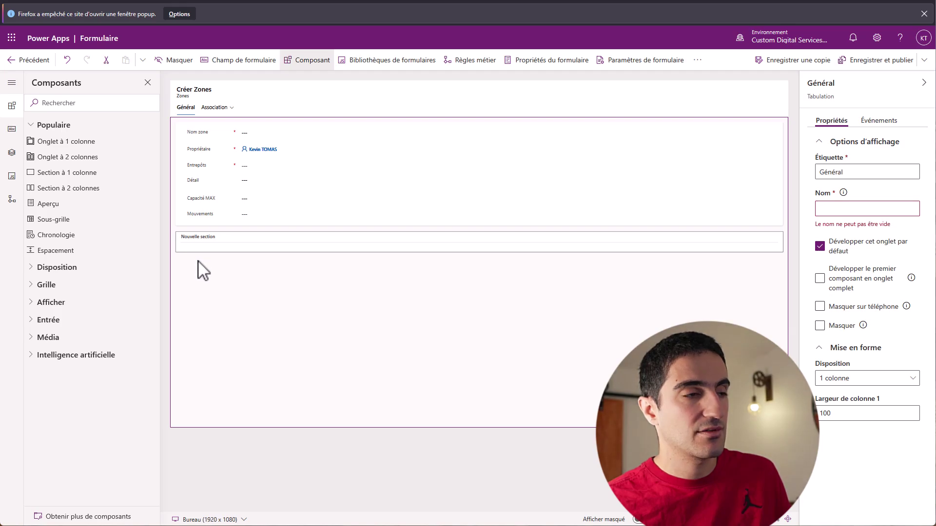
click(199, 244)
drag(198, 244, 184, 125)
click(236, 153)
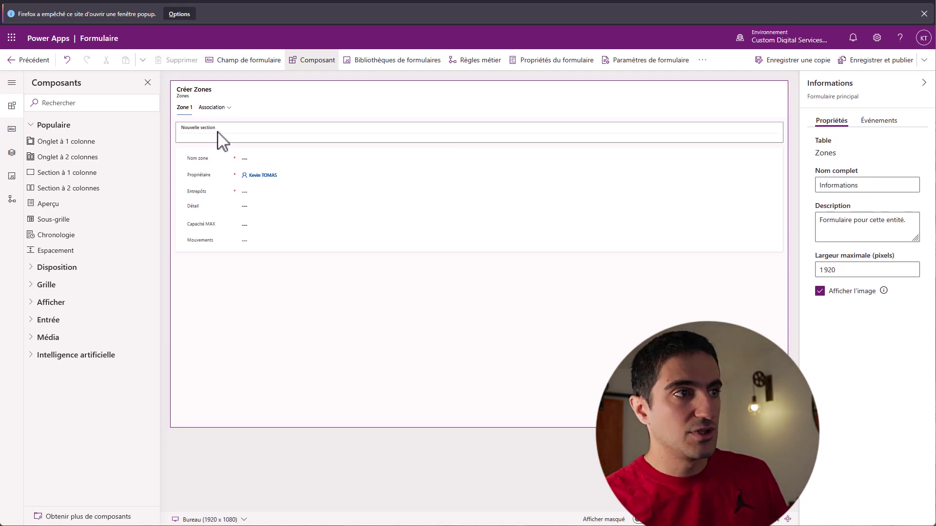
- Set the label of the new section in the Zones form to Entrepôt associé
click(218, 132)
click(880, 172)
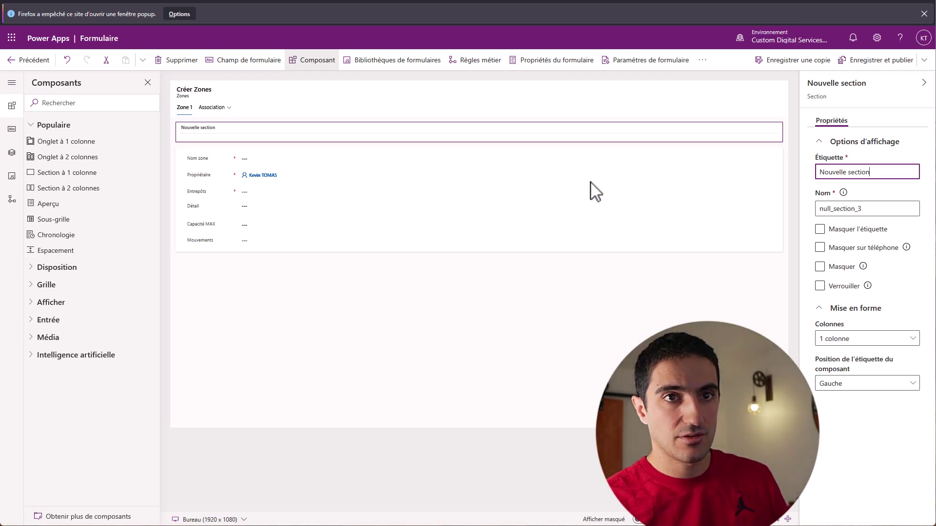
key(ctrl+a)
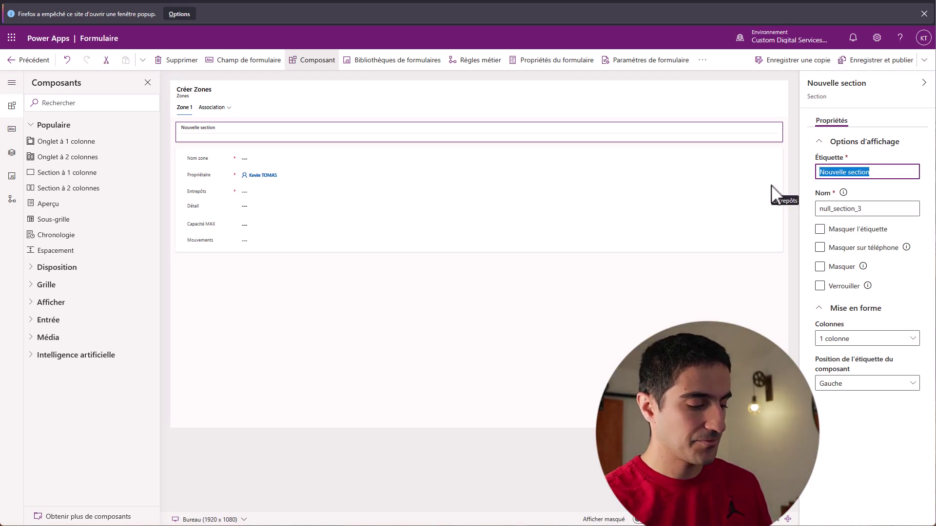
text(Entrepôt associé)
right_click(775, 195)
key(Escape)
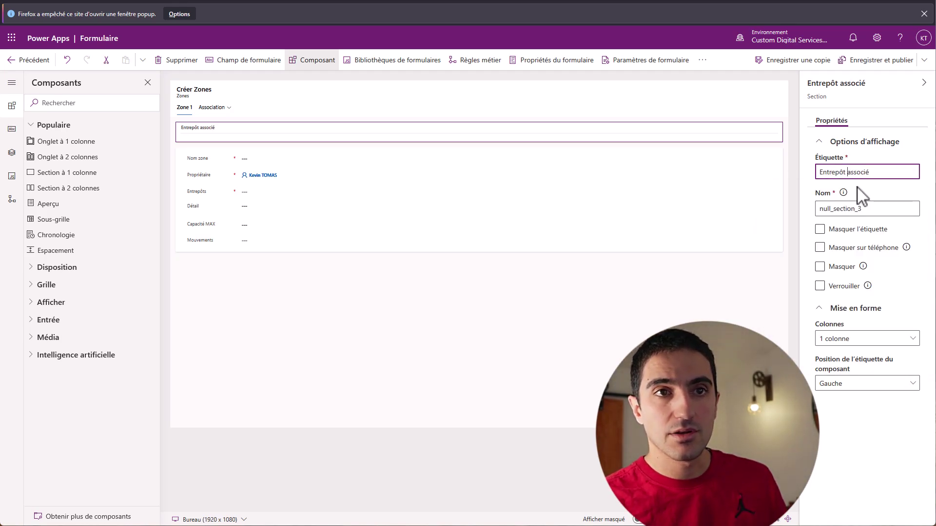
- Move the Entrepôts field of the Zones form into the Entrepôt associé section
double_click(840, 205)
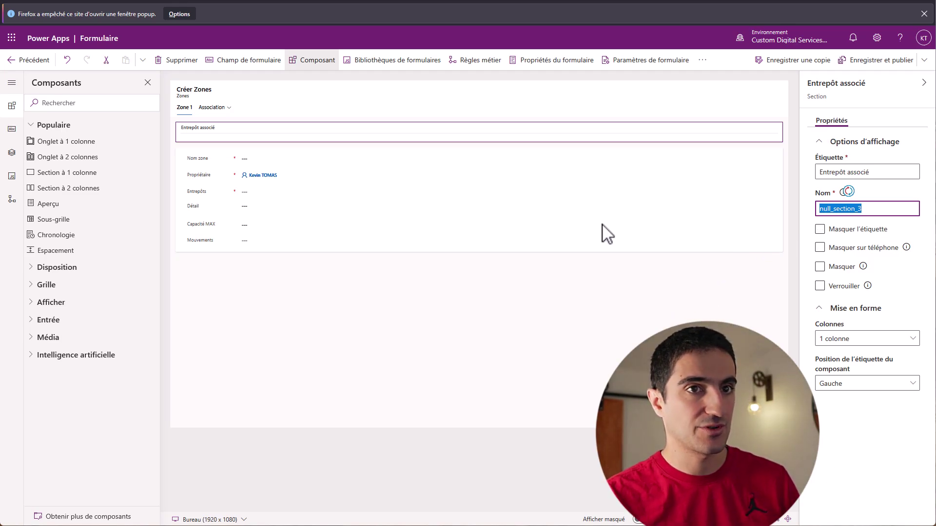
click(209, 191)
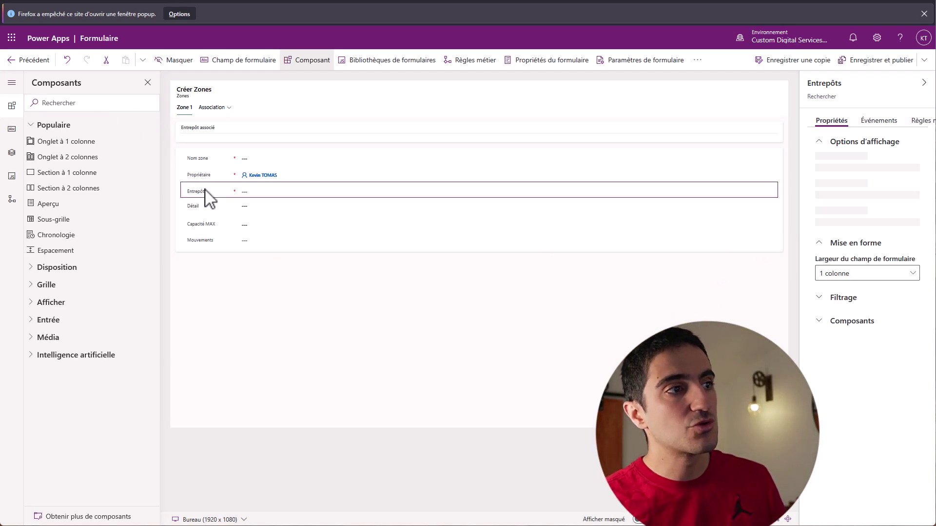
drag(215, 195, 212, 173)
drag(214, 144, 213, 135)
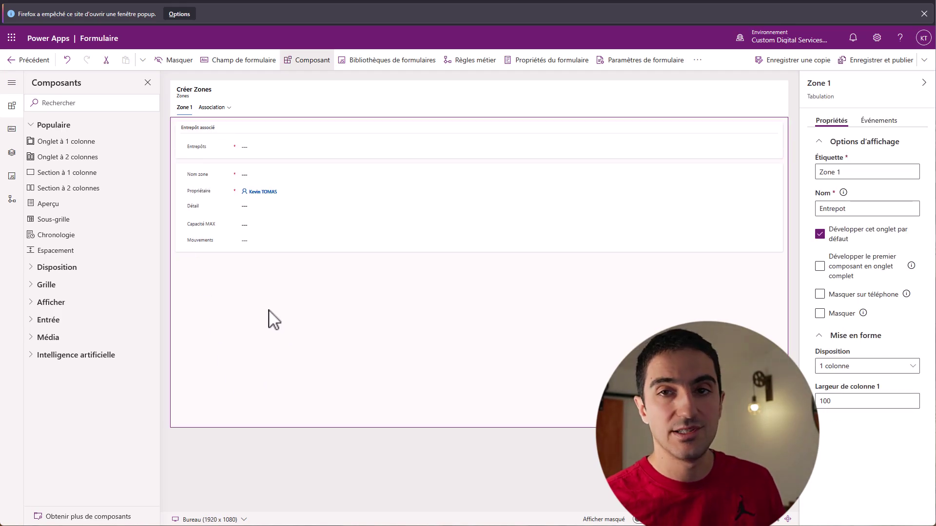
- Delete the Mouvements field from the Zones form
click(215, 237)
click(215, 305)
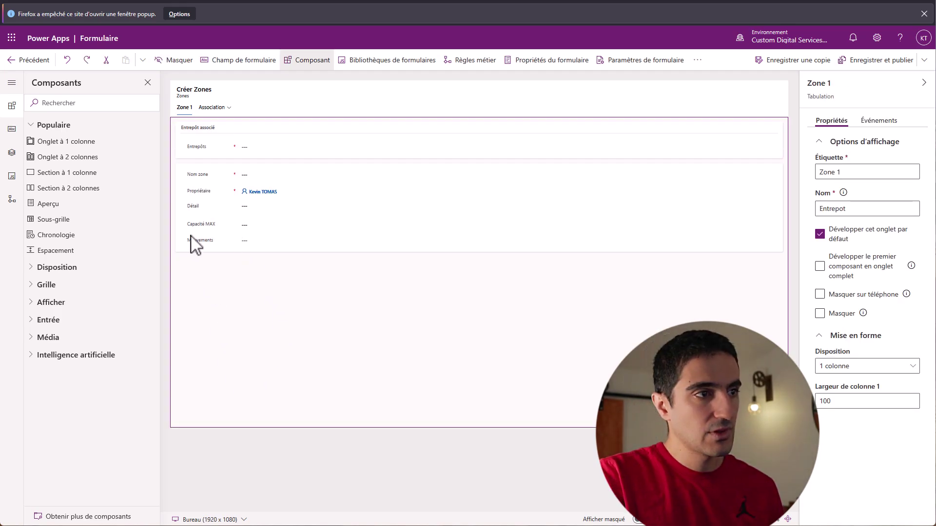
click(264, 248)
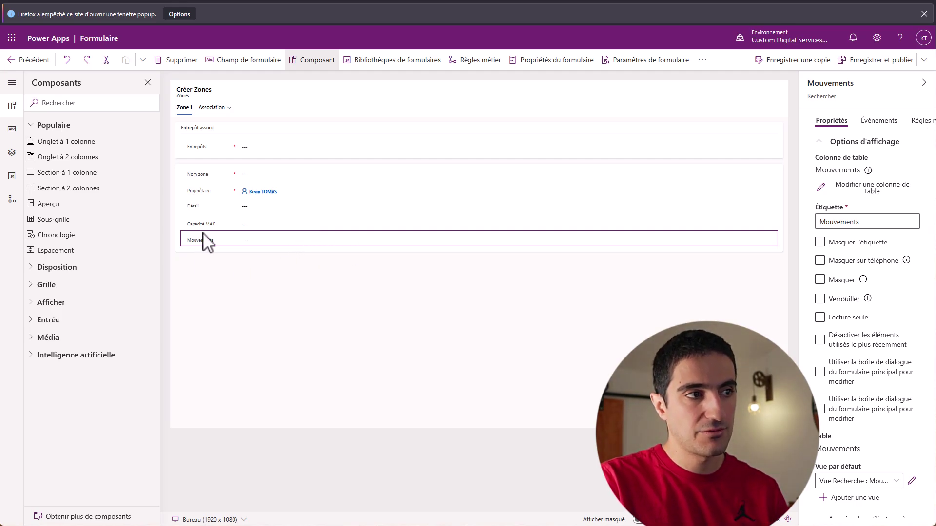
key(Delete)
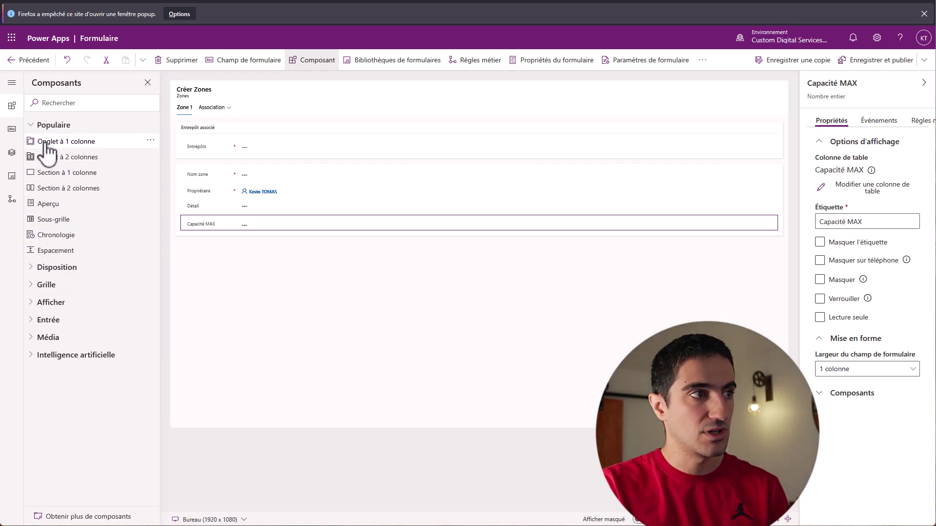
- Add a one-column tab to the Zones form and label it Produits associés
drag(47, 149, 222, 124)
click(872, 172)
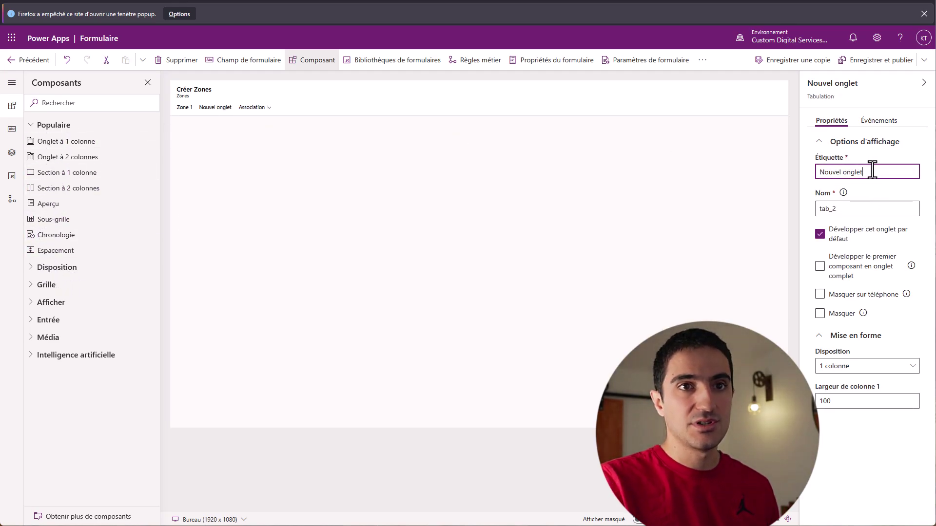
key(ctrl+a)
text(Produits associés)
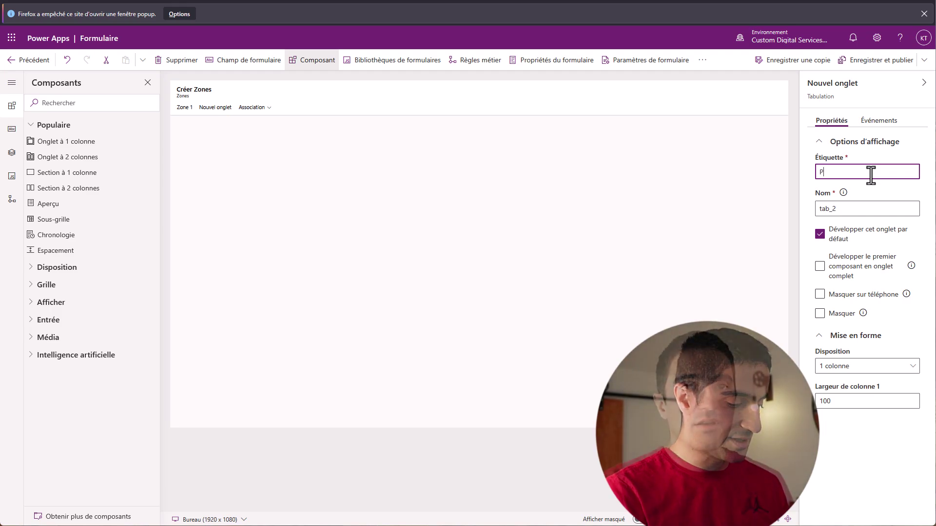
click(674, 289)
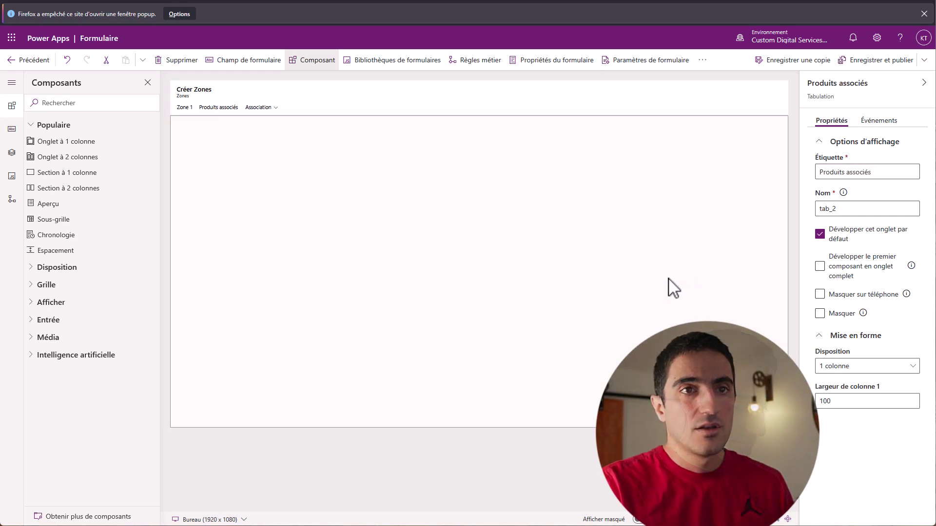
- Set the label of the Zone 1 tab to Général
click(184, 108)
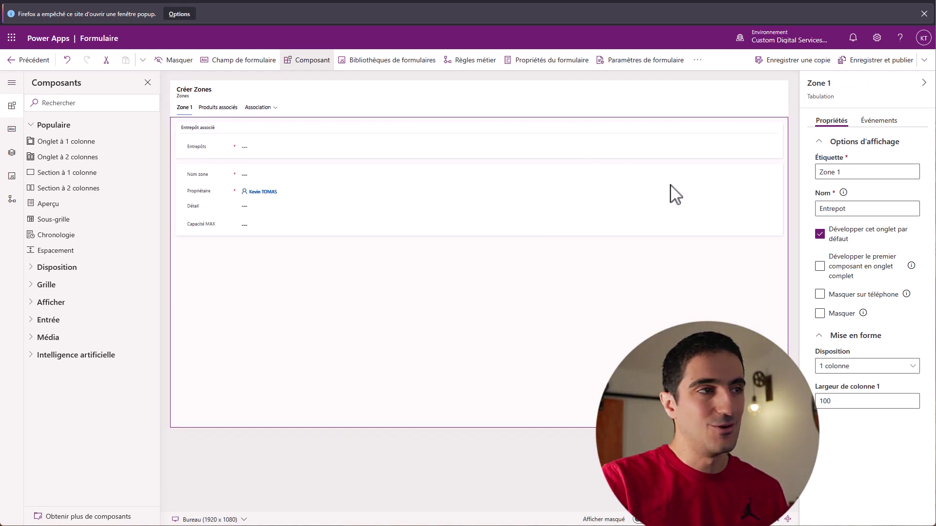
click(890, 171)
key(ctrl+a)
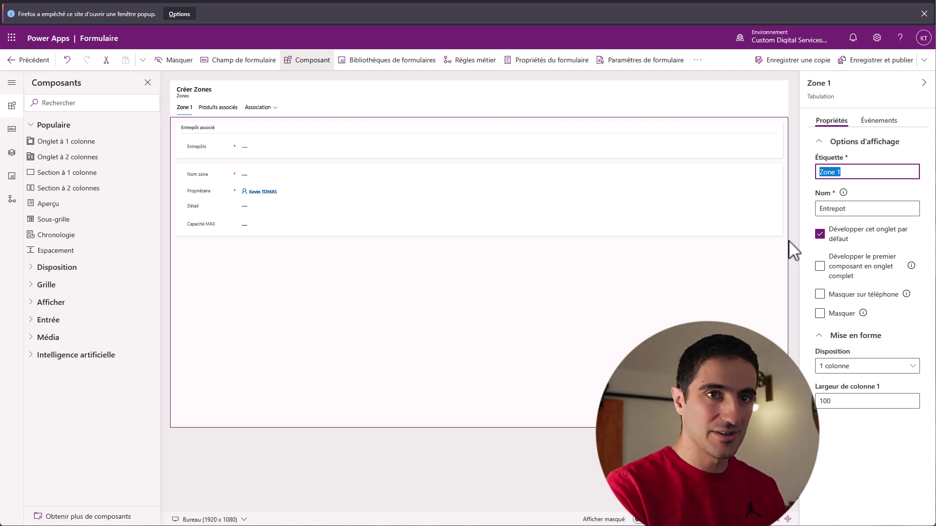
text(Généraql)
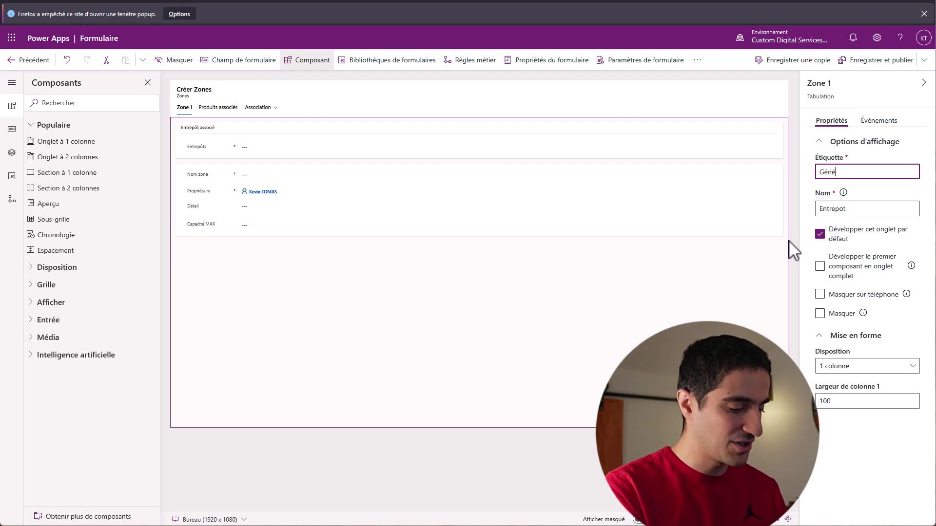
key(BackSpace)
key(BackSpace)
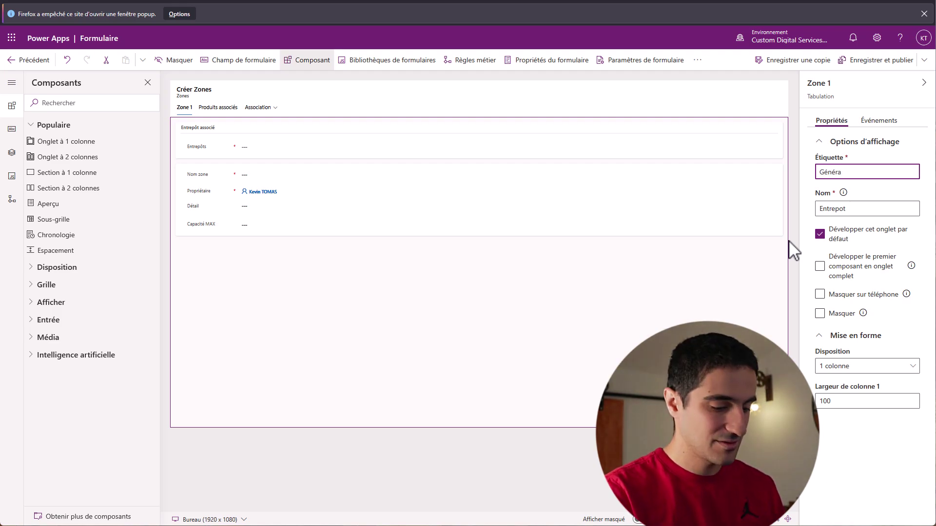
text(l)
click(486, 309)
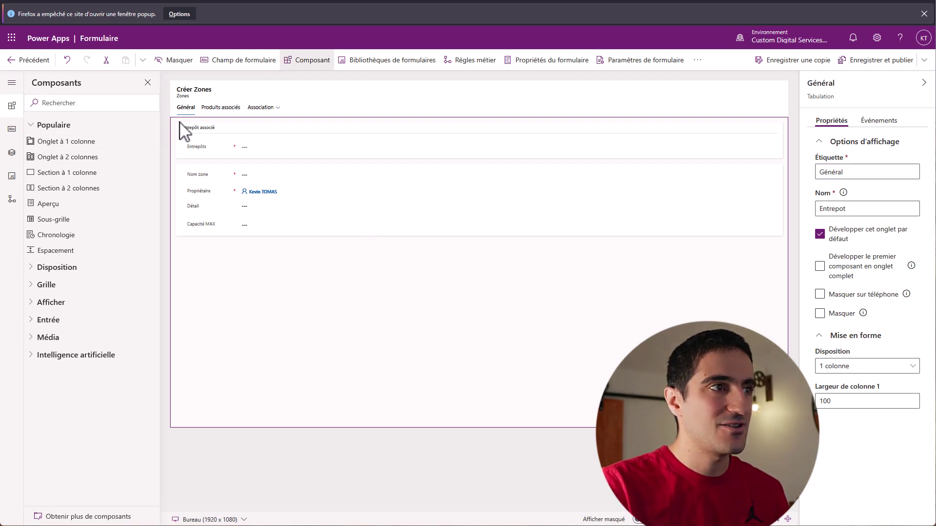
- Set the label of the section in the Produits associés tab to Liste des produits
click(238, 107)
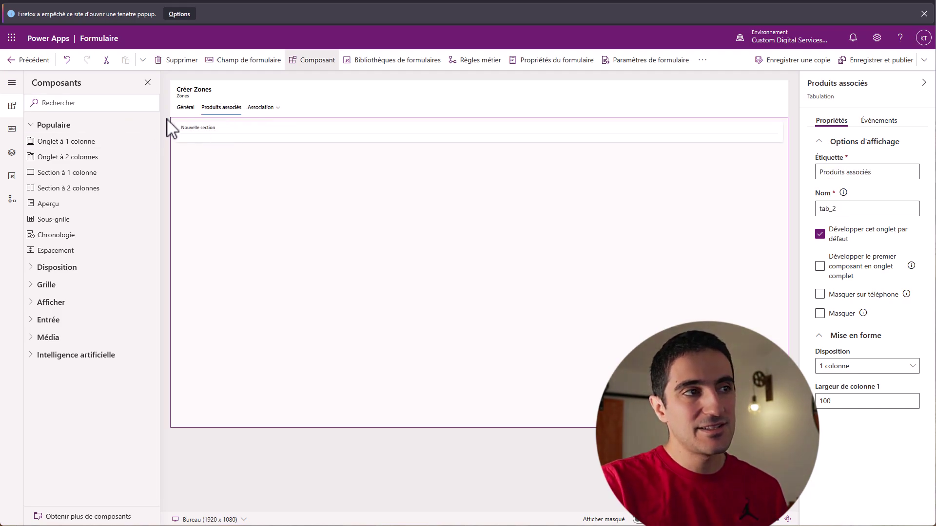
click(188, 130)
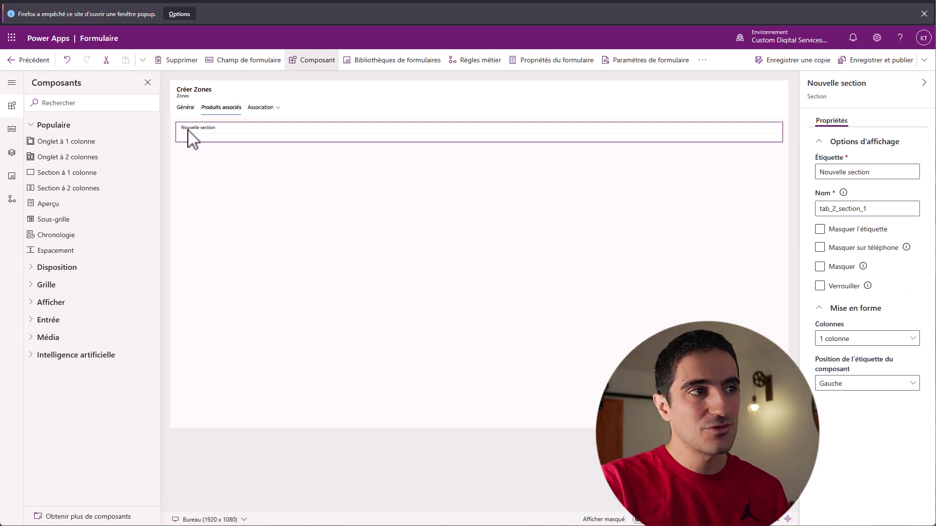
triple_click(880, 178)
text(Liste des )
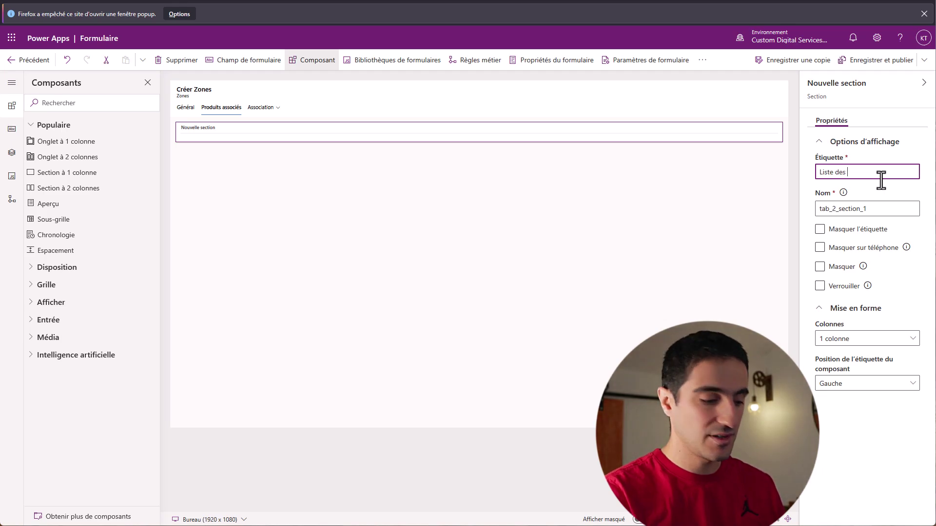
text(produits)
click(487, 202)
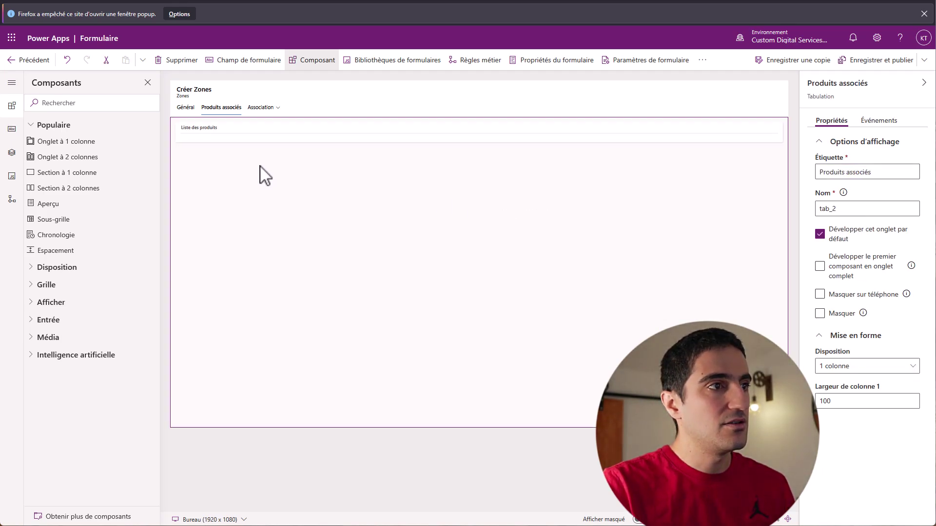
- Add a subgrid of related Produits (Zones) records with the Produits actifs view to the Liste des produits section and hide its label
click(258, 138)
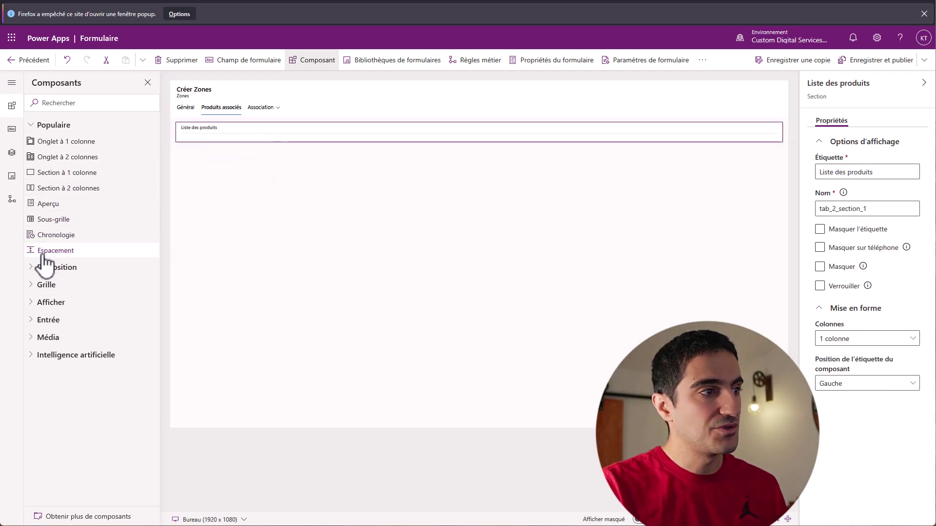
drag(51, 219, 207, 139)
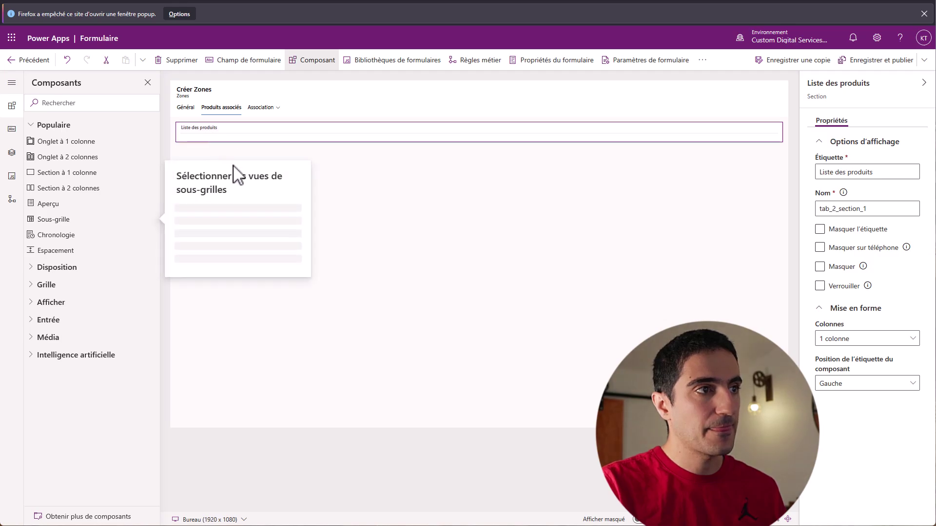
click(237, 251)
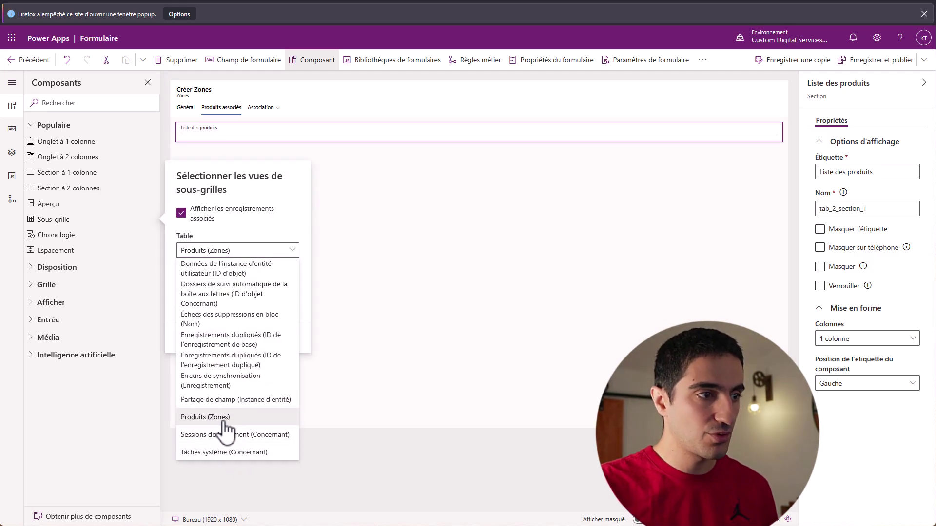
click(199, 417)
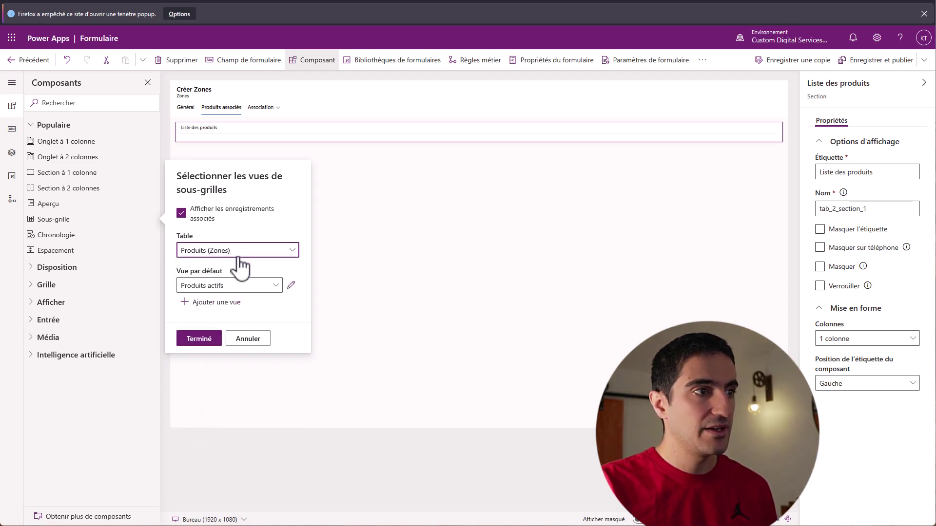
click(204, 338)
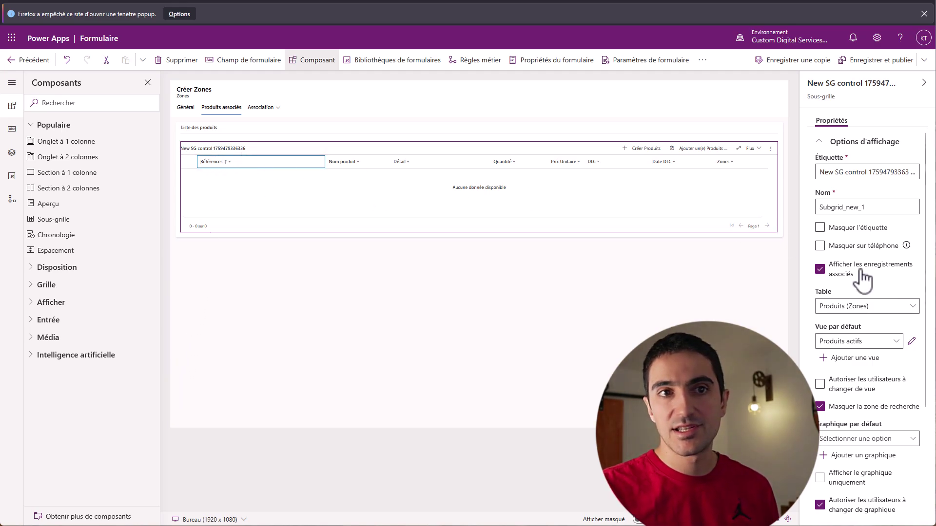
click(820, 227)
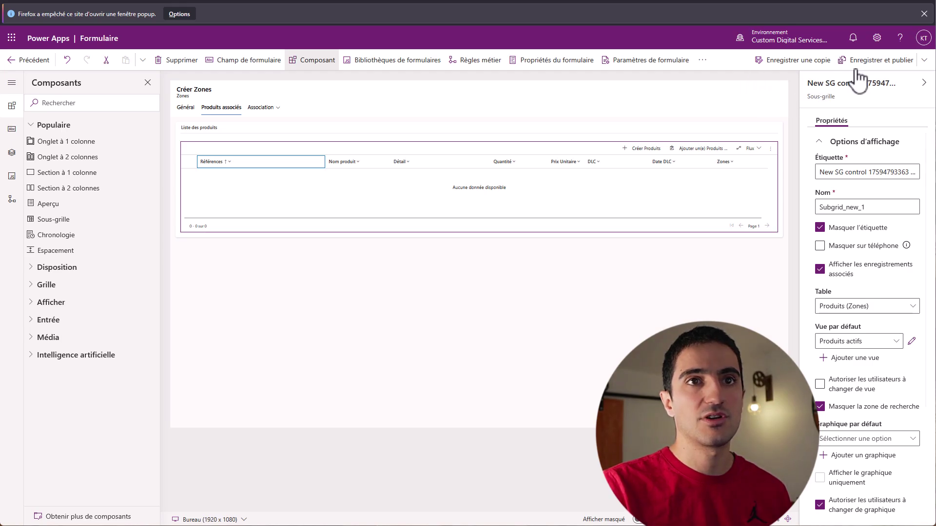
- Save and publish the Zones form, and open the Zone A record in the Gestion des stocks app designer preview
click(870, 60)
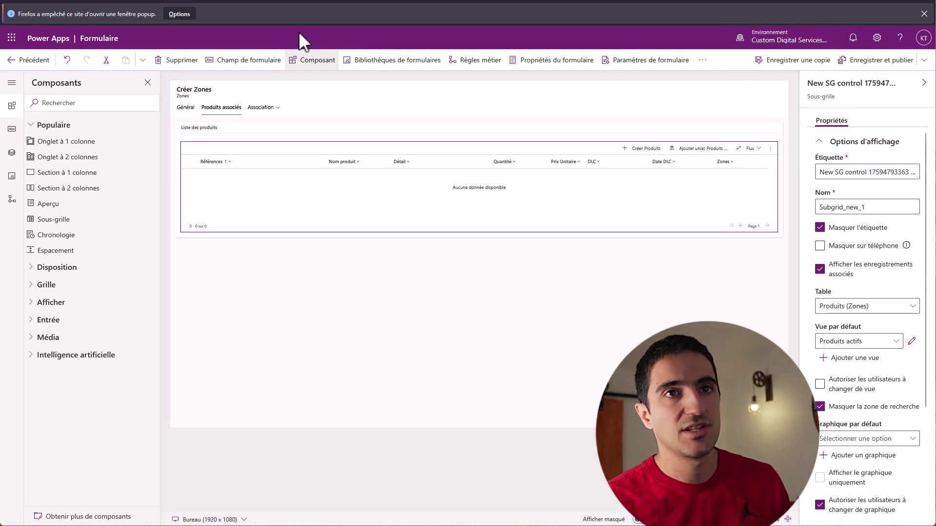
click(38, 60)
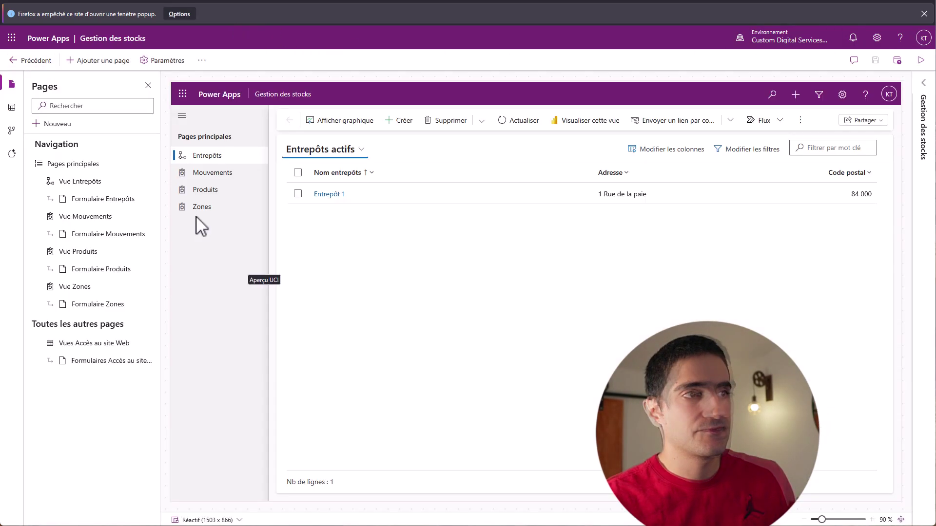
click(201, 208)
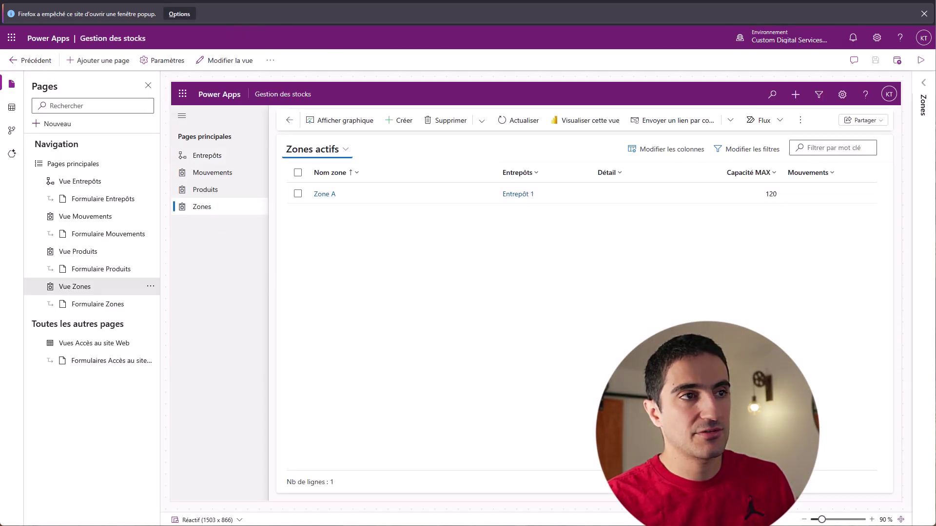
click(323, 195)
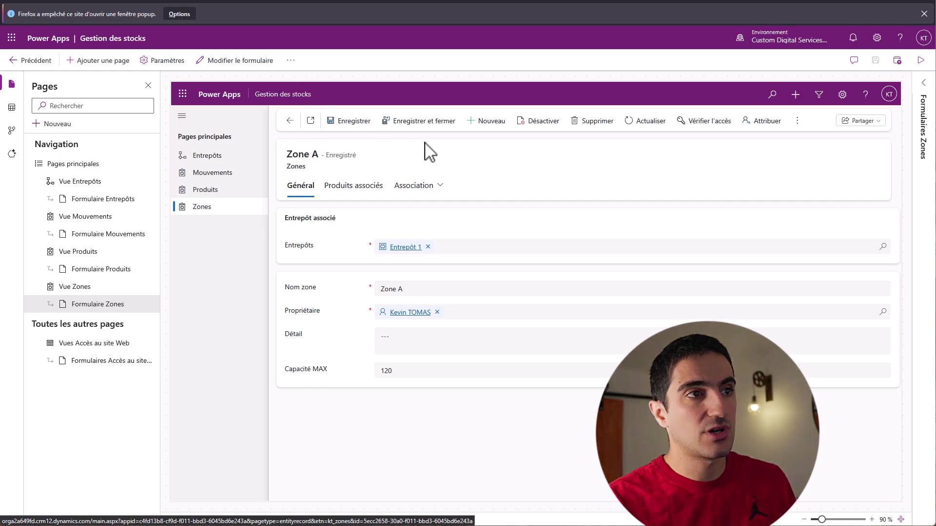
- From Zone A's Produits associés, start a product with Références Prod1, Nom produit Le produit 1, Quantité 10 and Prix Unitaire 150
click(333, 190)
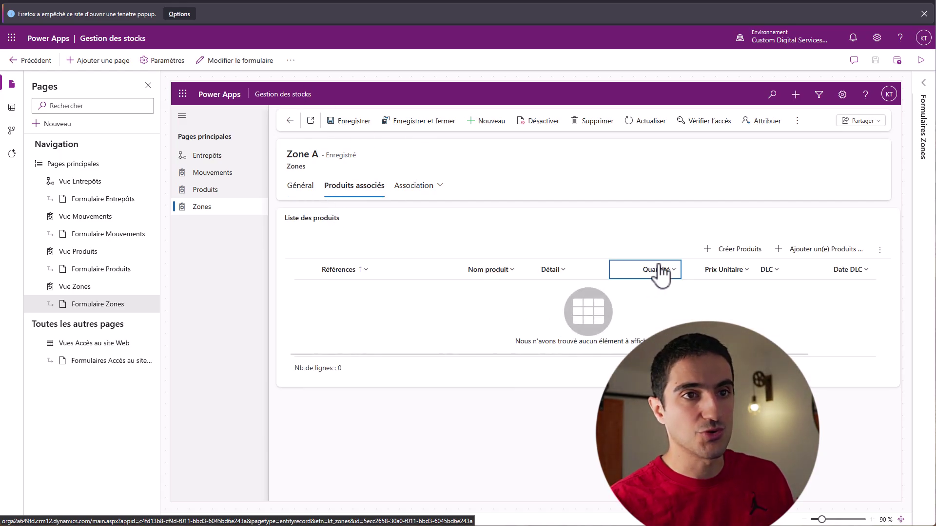
click(733, 249)
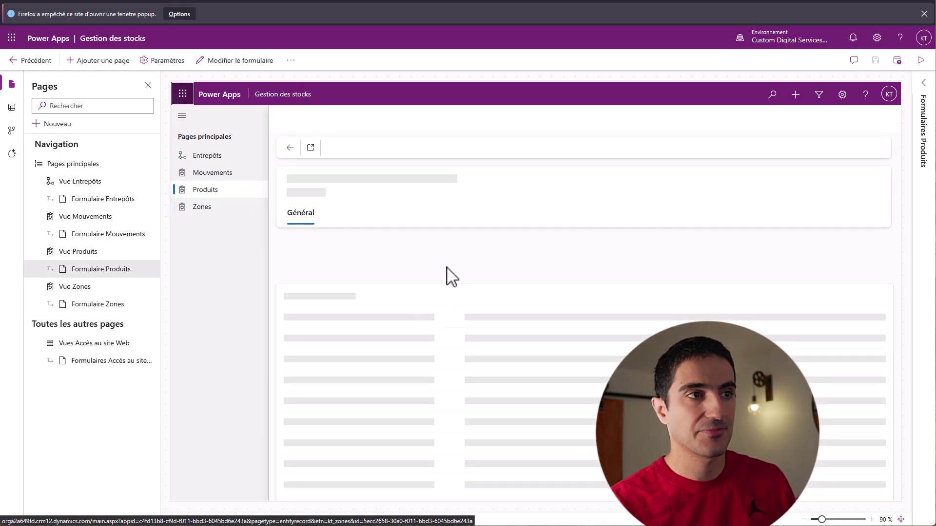
click(434, 227)
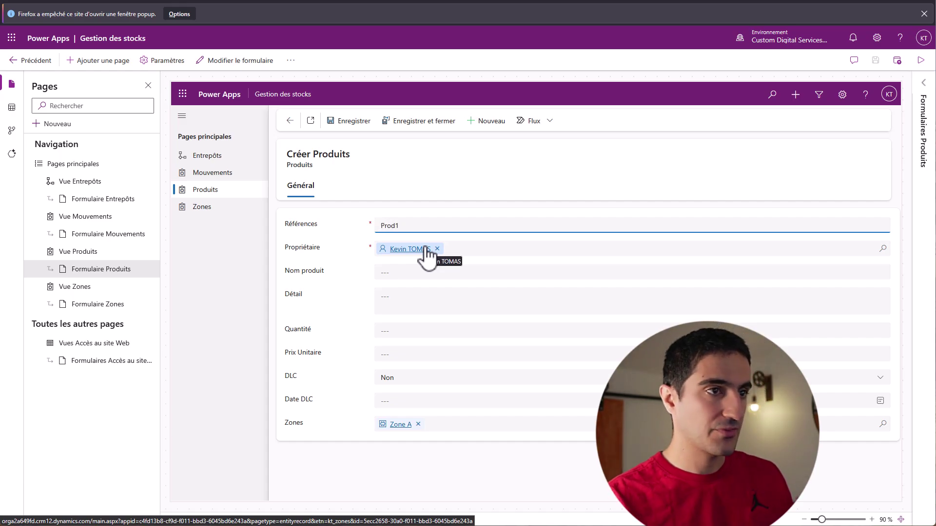
click(418, 271)
text(Le produit 1)
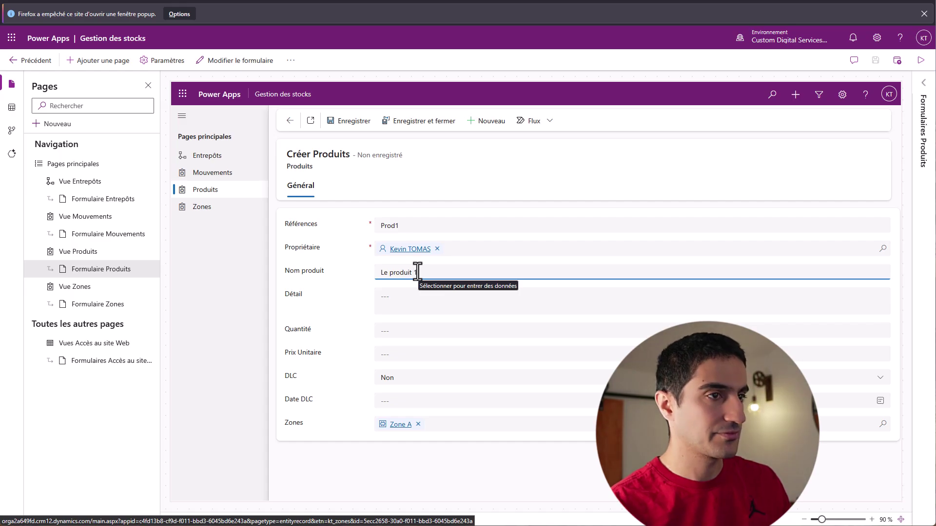
click(402, 332)
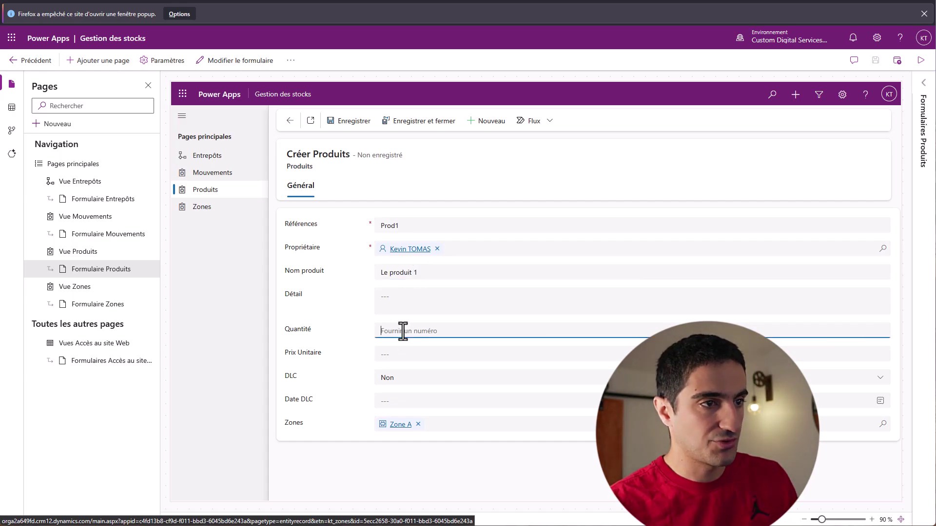
click(406, 355)
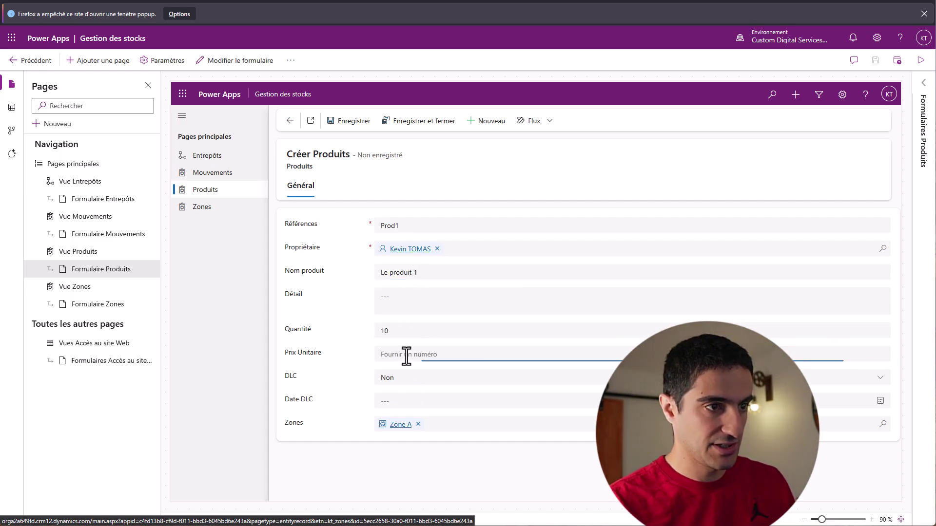
text(150)
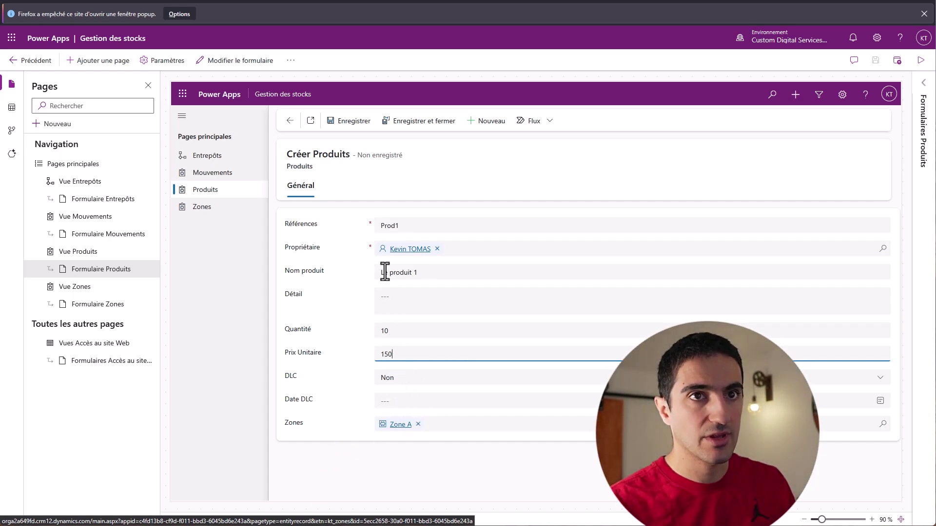
- Save and close the new product, and open the Produits form for editing from a new product record
click(432, 136)
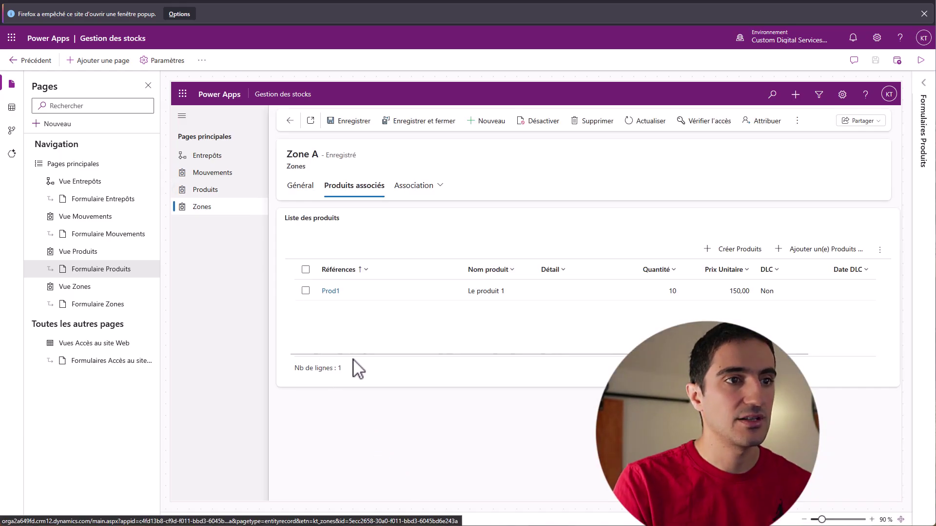
click(643, 273)
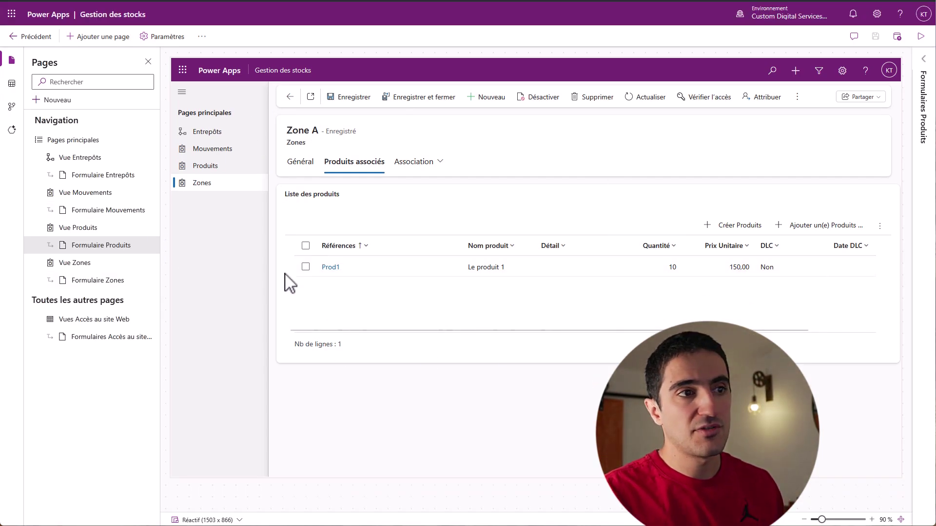
click(210, 168)
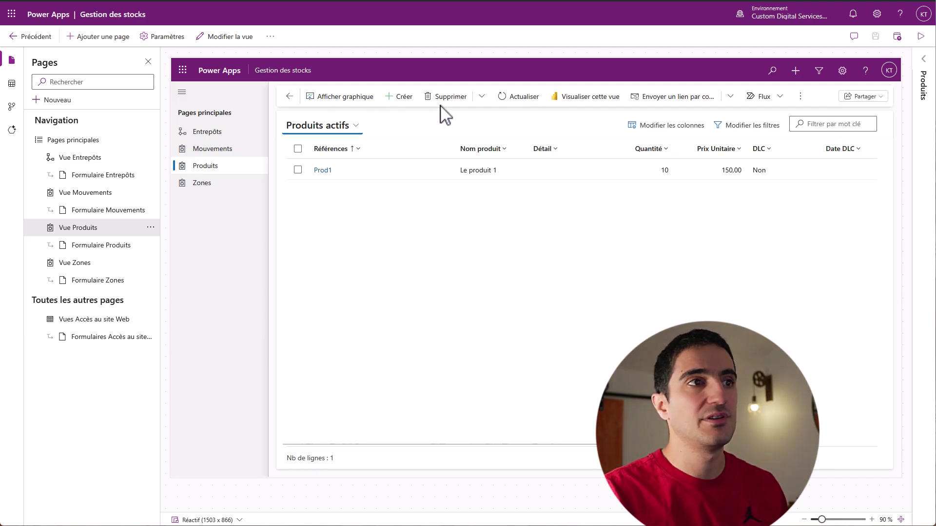
click(399, 96)
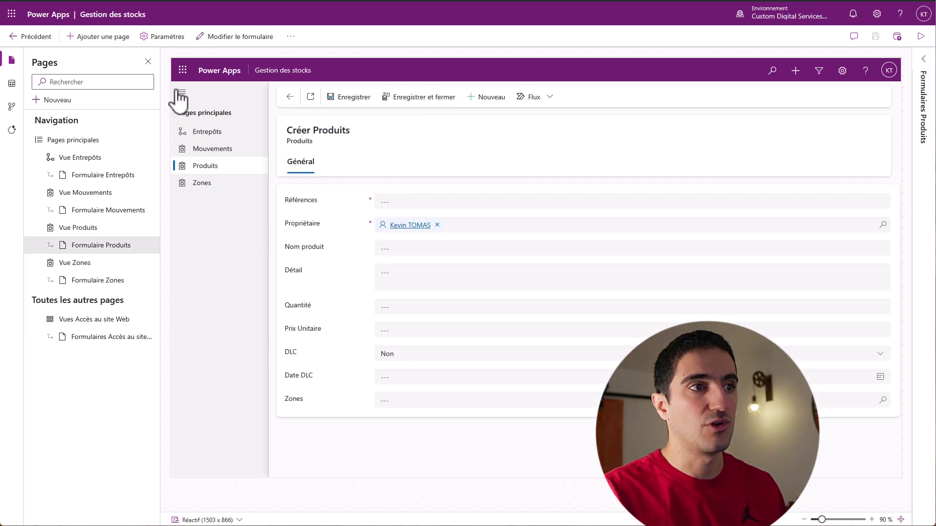
click(241, 38)
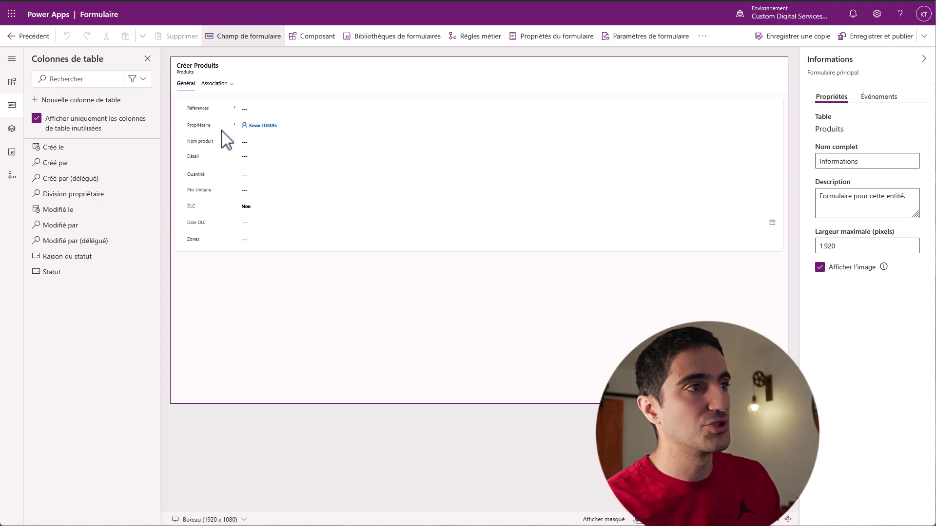
- Add two one-column sections below the form's existing section, moving DLC and Date DLC into the first and Zones into the second
click(251, 243)
click(212, 248)
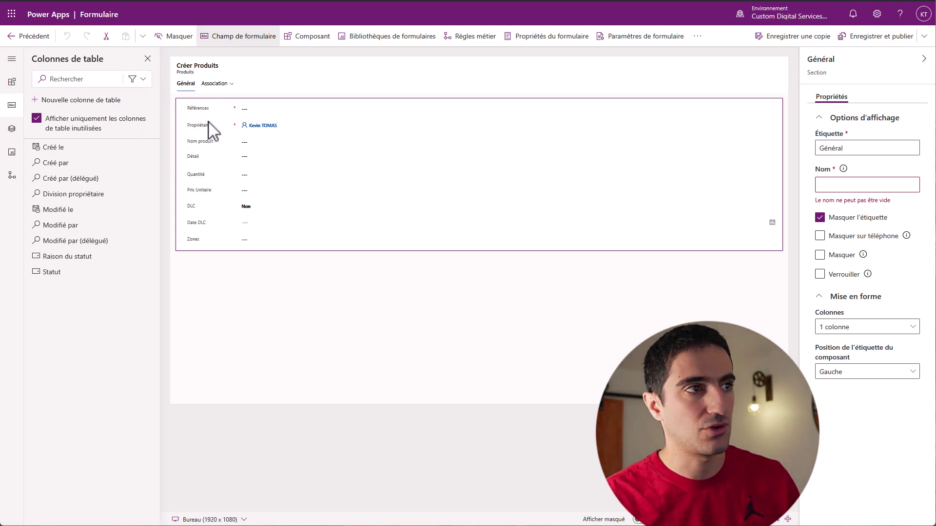
click(12, 83)
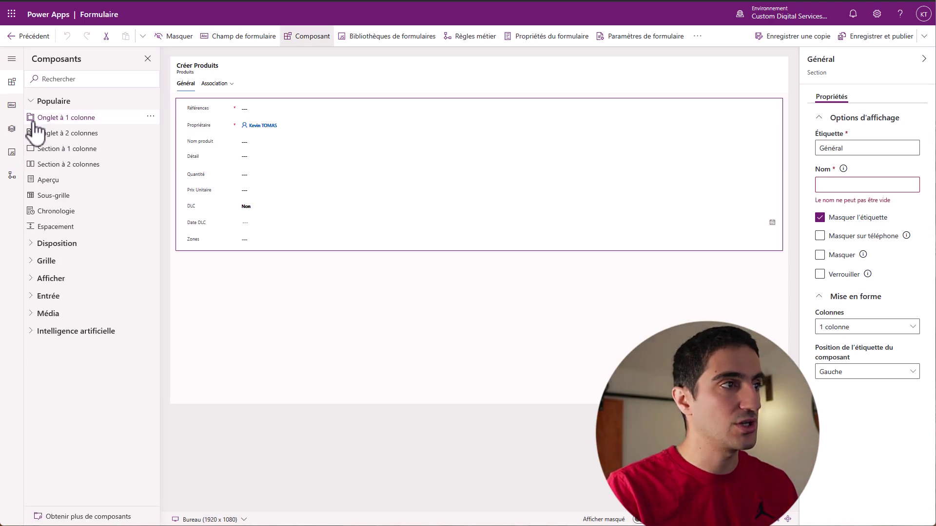
drag(68, 150, 301, 328)
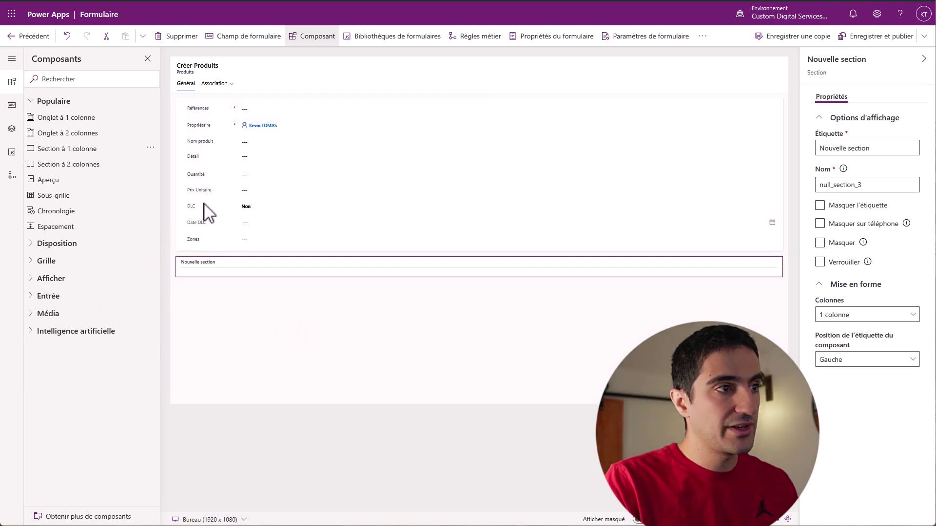
drag(194, 213, 211, 270)
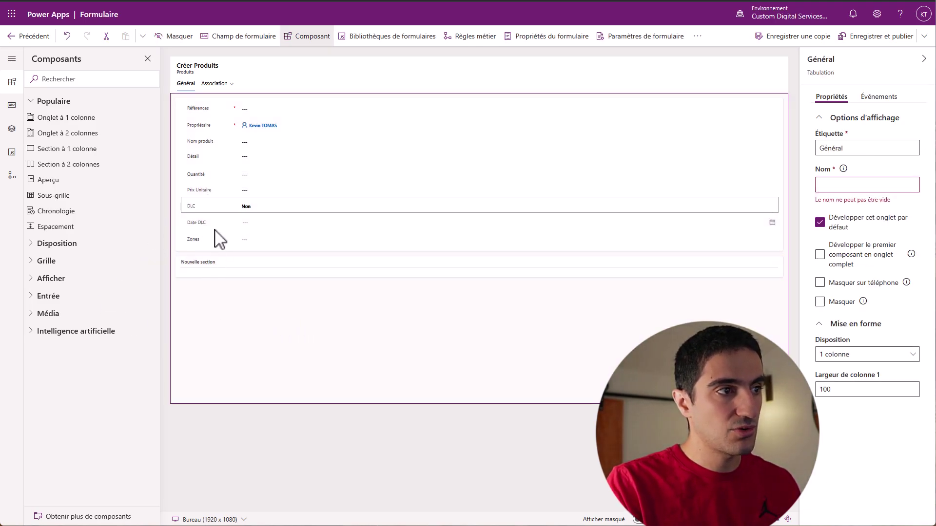
drag(213, 214, 209, 268)
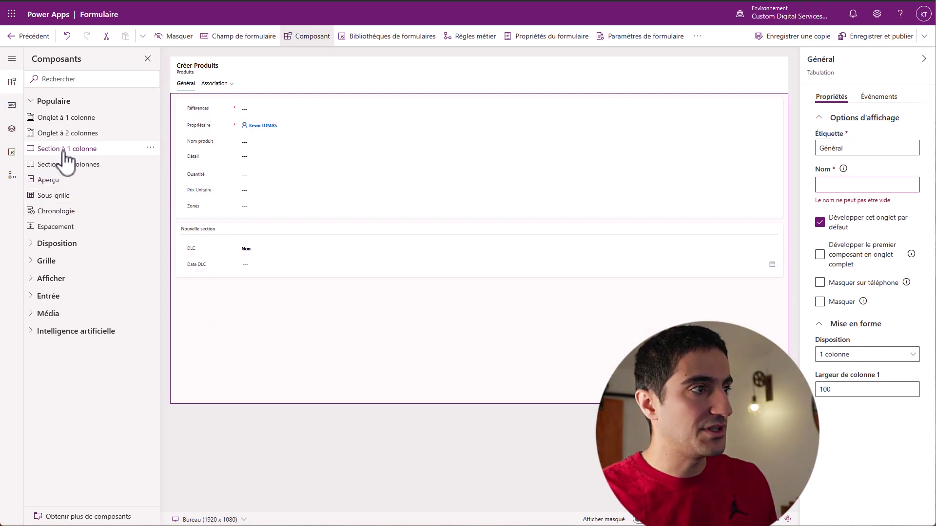
click(68, 154)
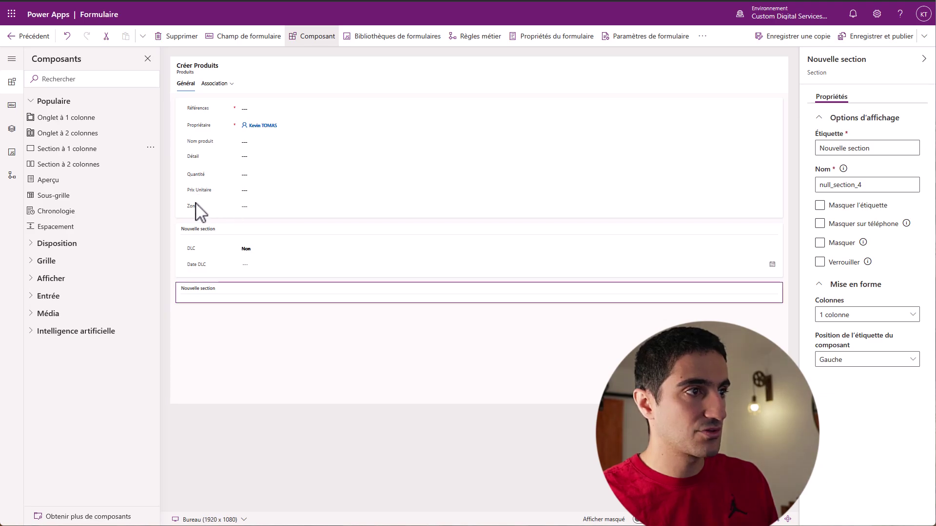
drag(198, 210, 213, 303)
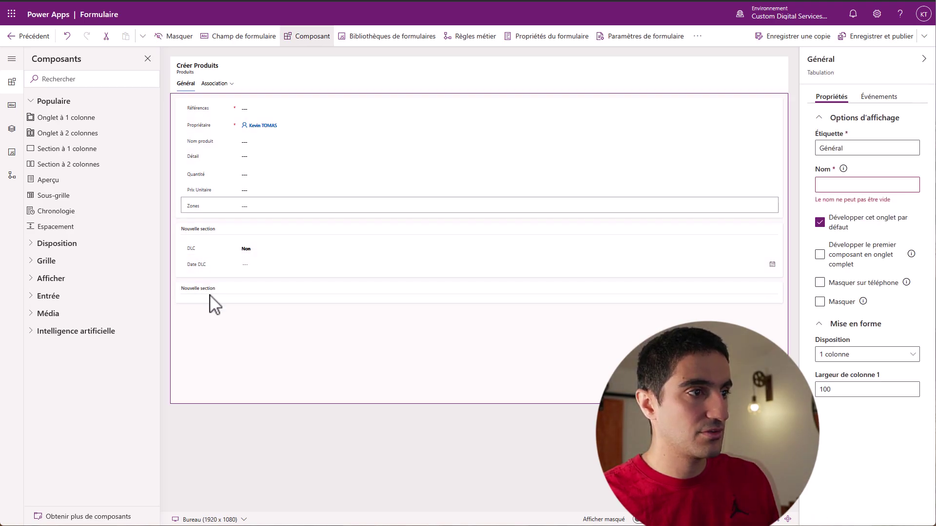
- Hide the Propriétaire field on the Produits form
click(278, 132)
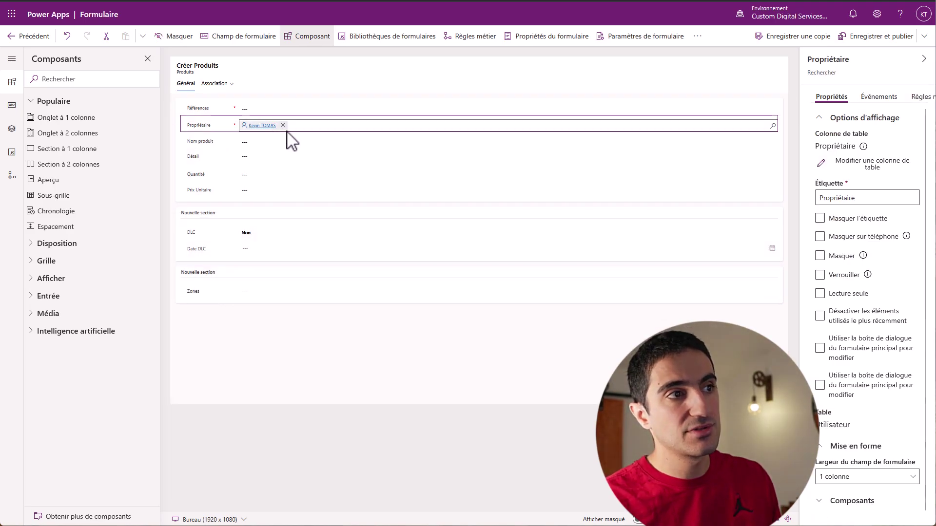
click(202, 126)
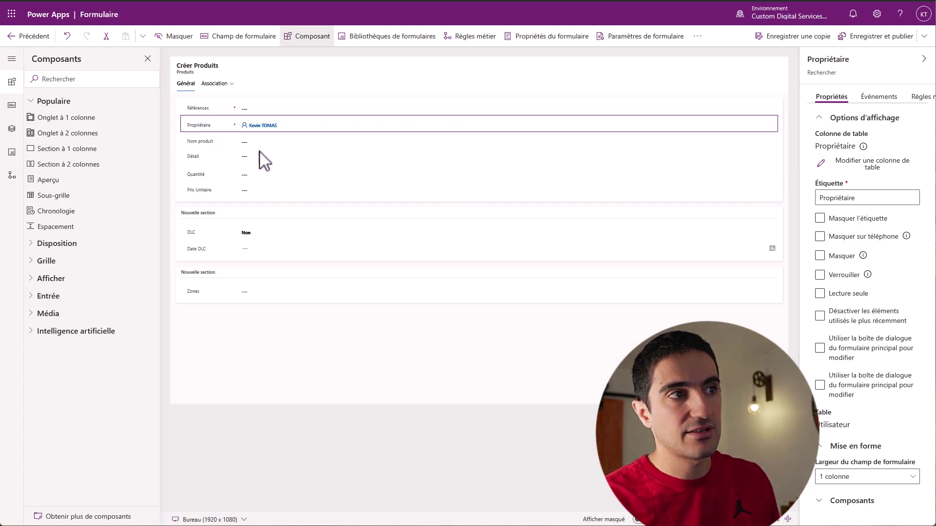
click(820, 255)
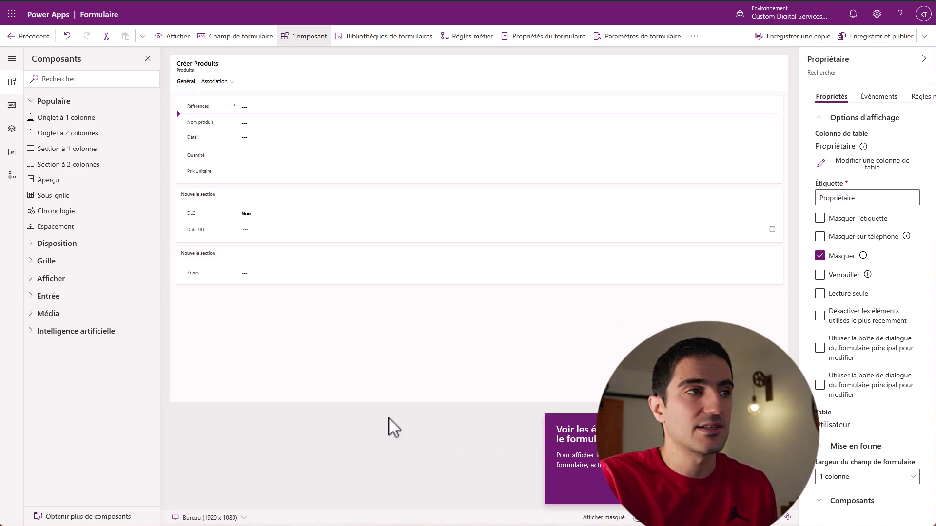
click(282, 354)
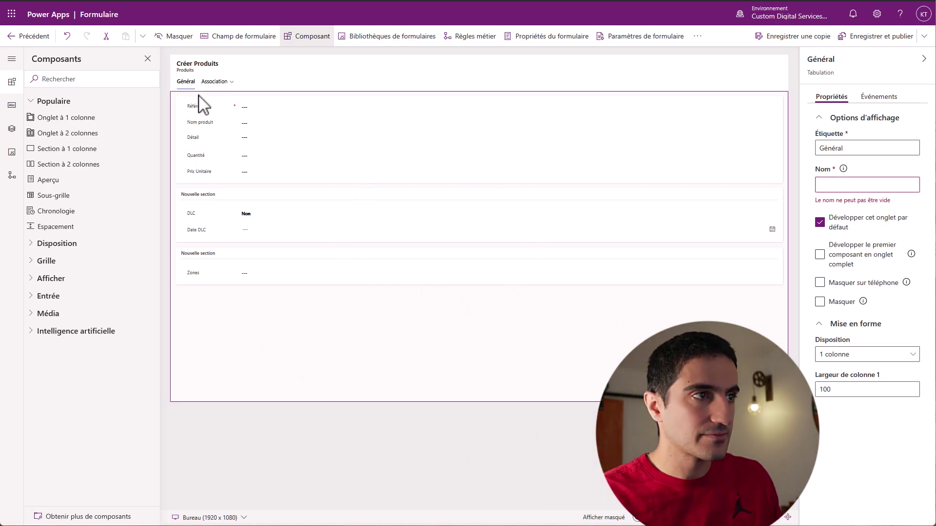
- Label the section containing Références Informations générales, name it infos, and show its label
click(220, 114)
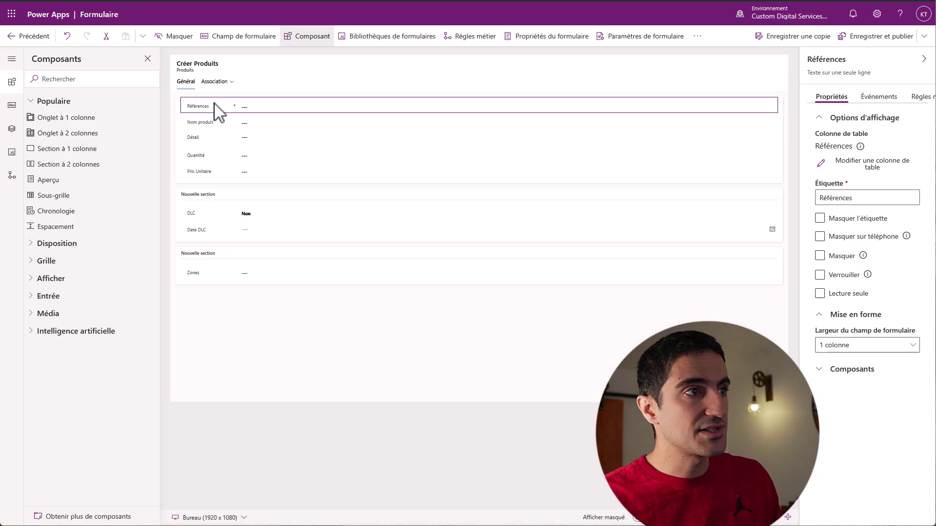
click(191, 160)
click(194, 181)
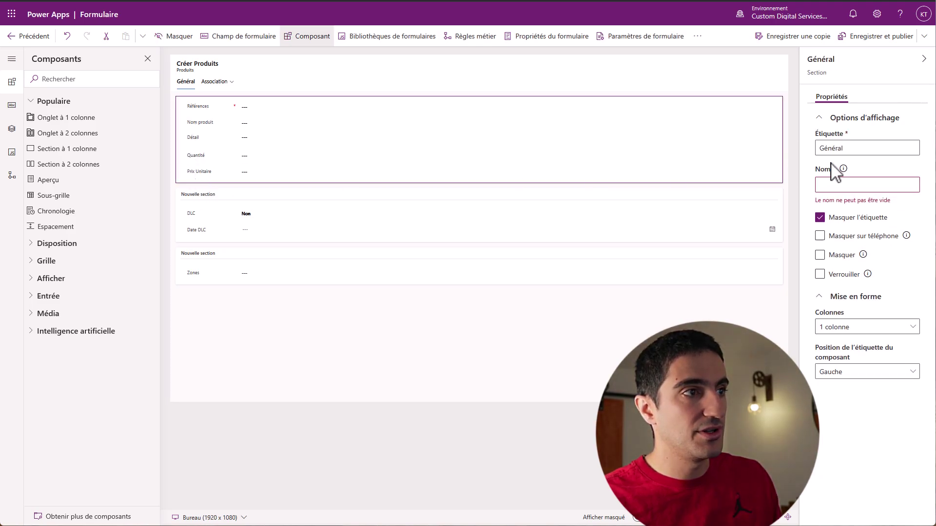
click(875, 150)
key(ctrl+a)
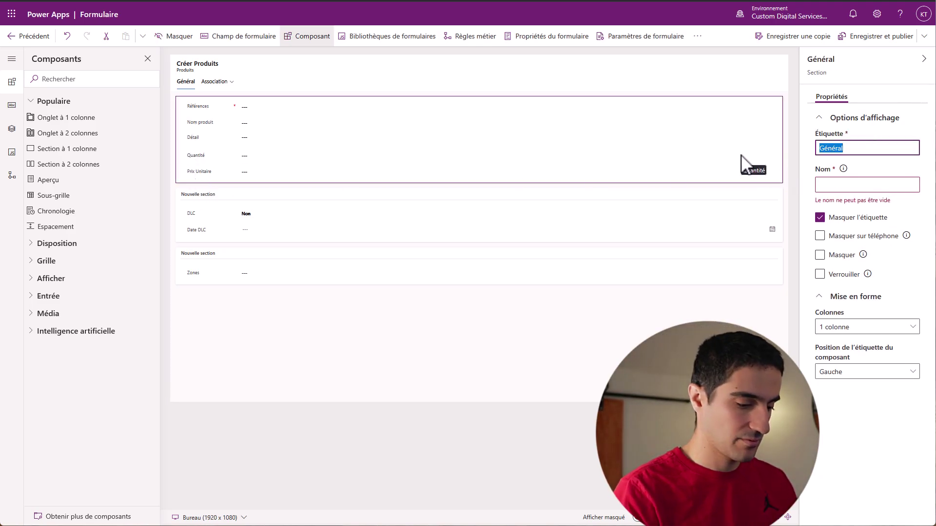
text(Informations générales)
key(Tab)
text(infos)
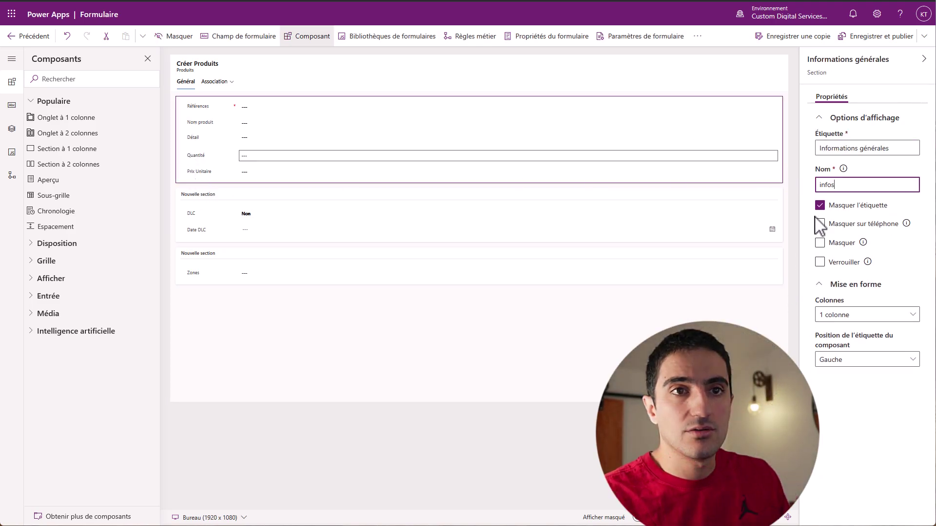
click(820, 205)
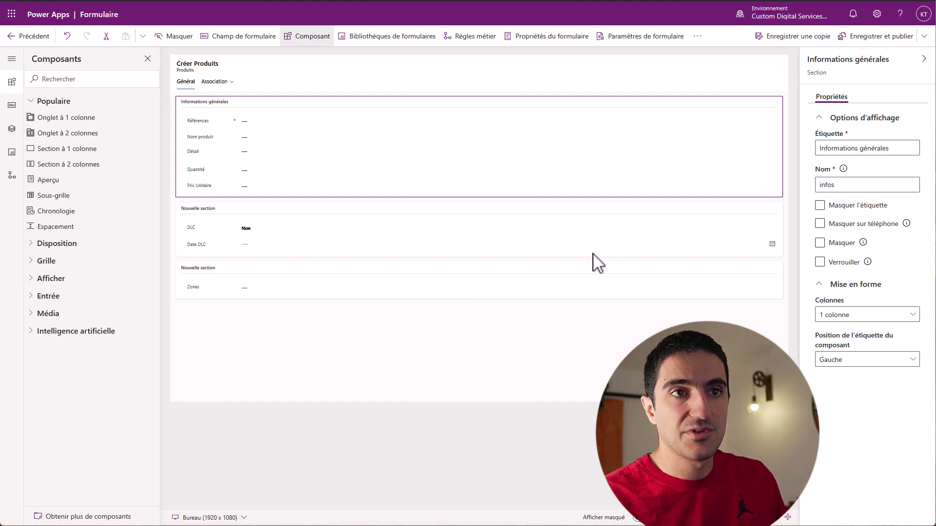
- Set the label of the section containing DLC and Date DLC to DLC
click(194, 215)
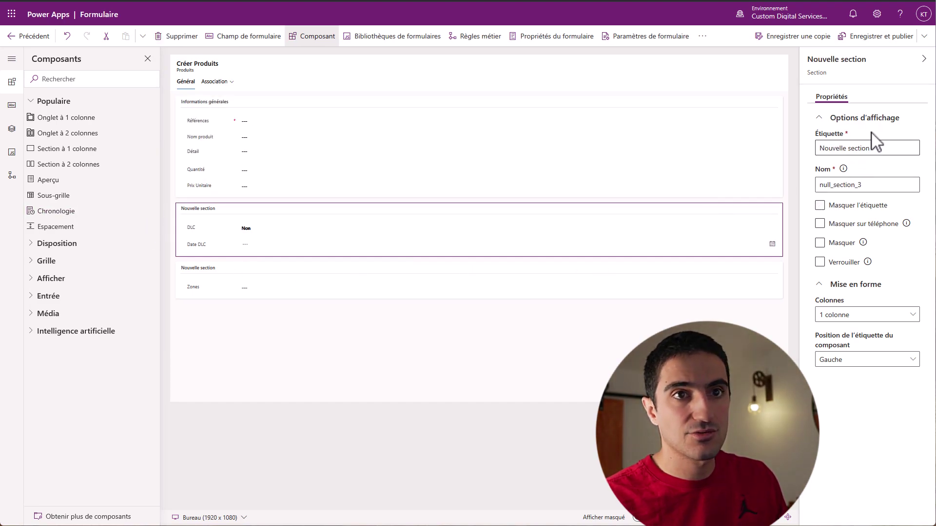
click(824, 148)
key(ctrl+a)
text(DL)
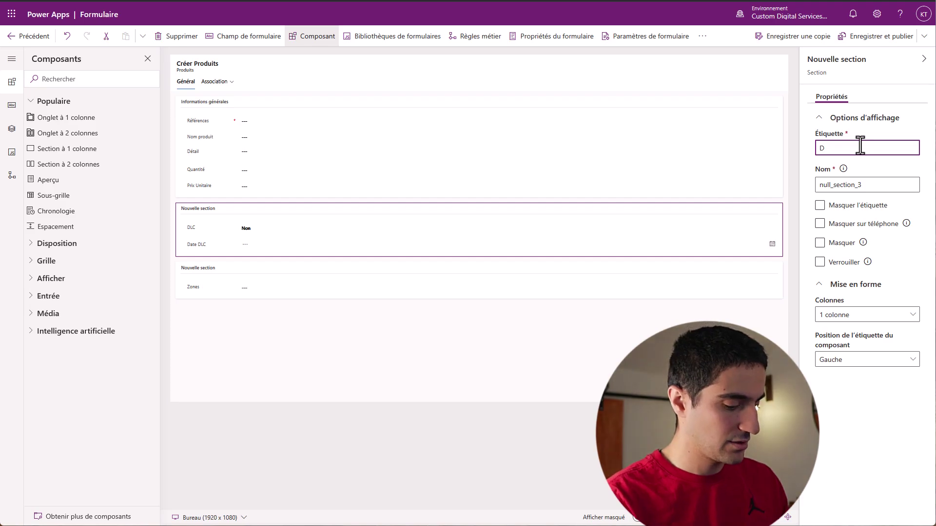
click(430, 307)
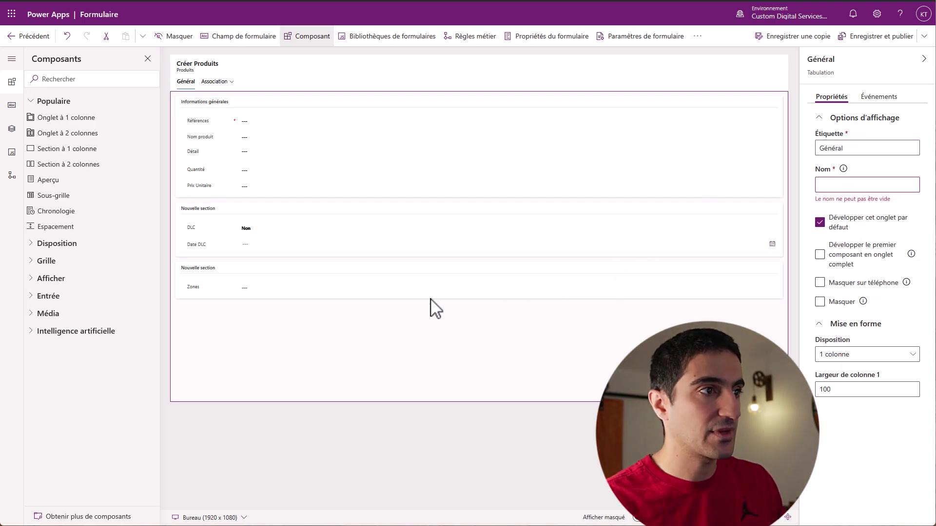
- Label the section containing Zones Zone associé and move it above the Informations générales section
click(249, 286)
click(315, 277)
click(908, 148)
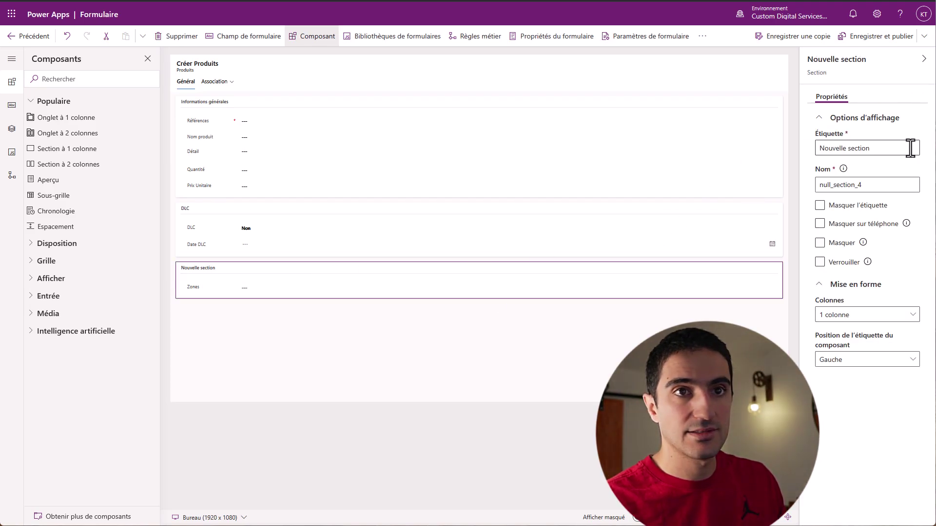
key(ctrl+a)
text(Z)
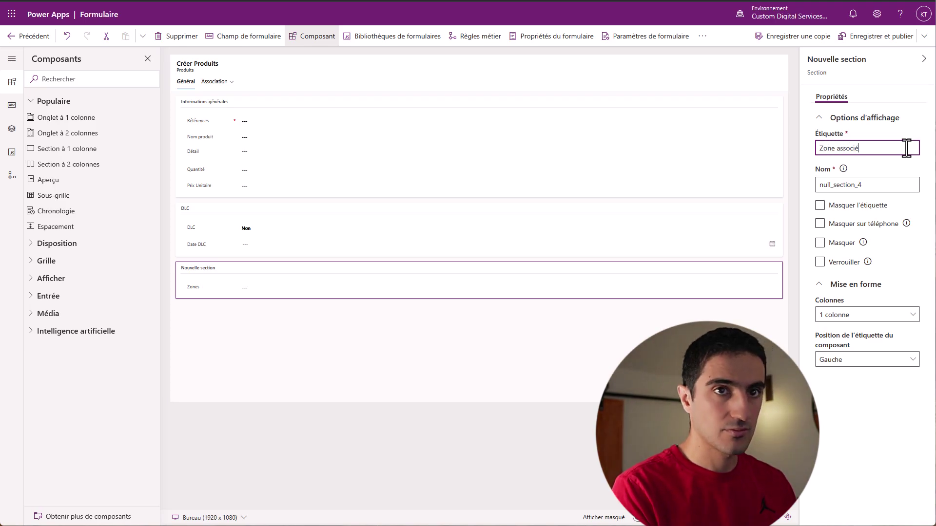
text(one associé)
click(236, 378)
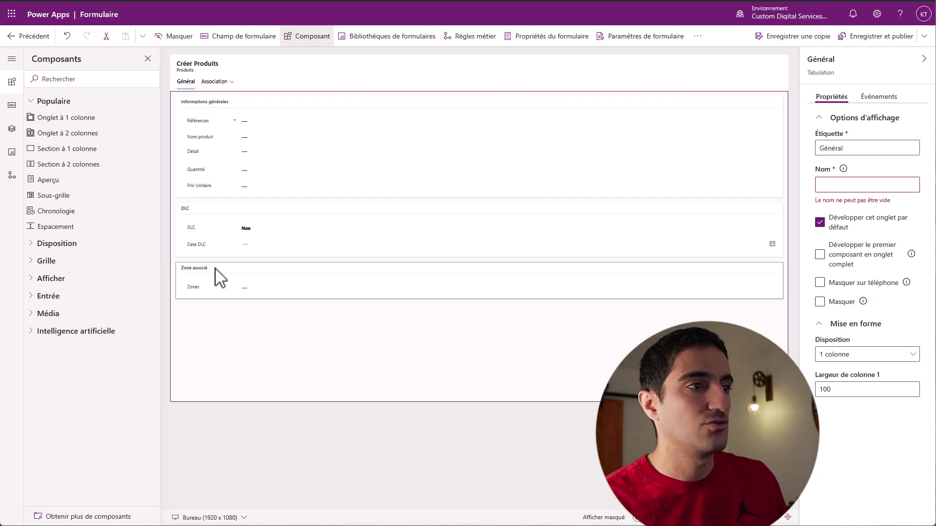
drag(220, 276, 192, 105)
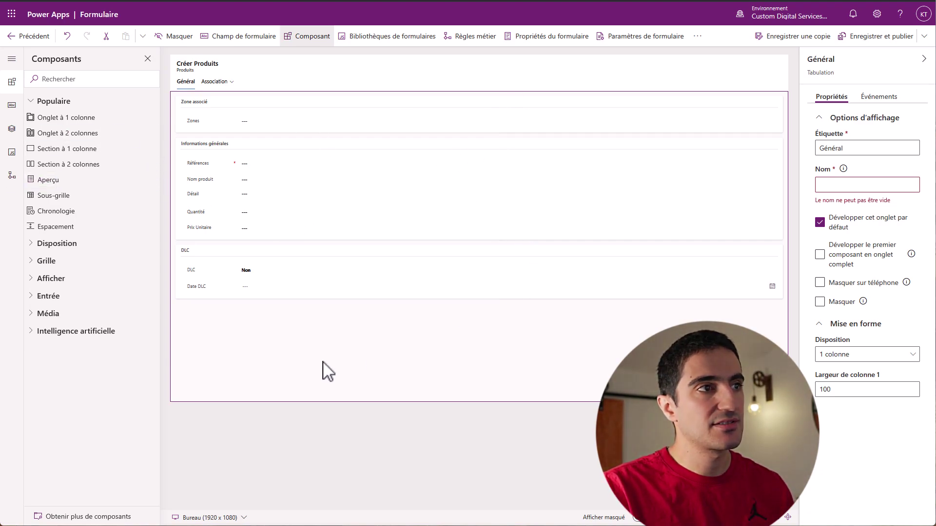
- Add a one-column tab labelled Mouvements to the Produits form and display it
click(67, 118)
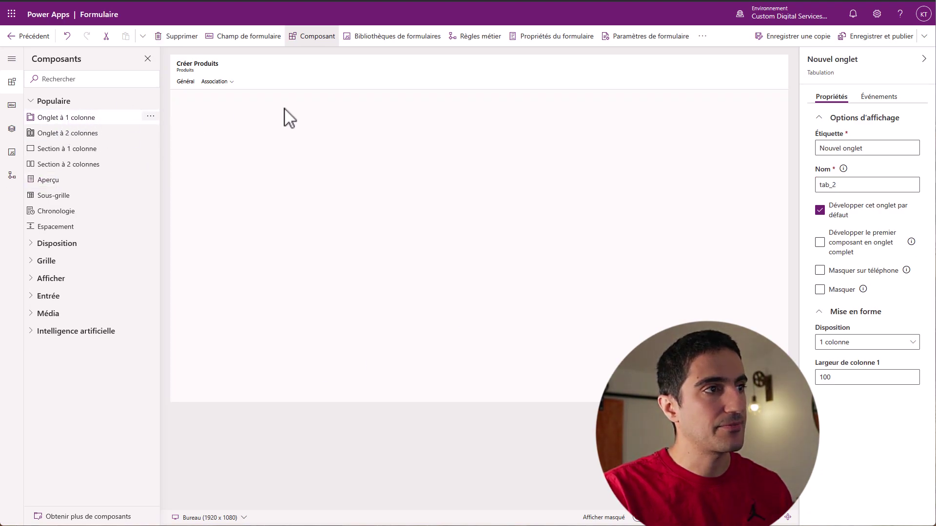
click(899, 149)
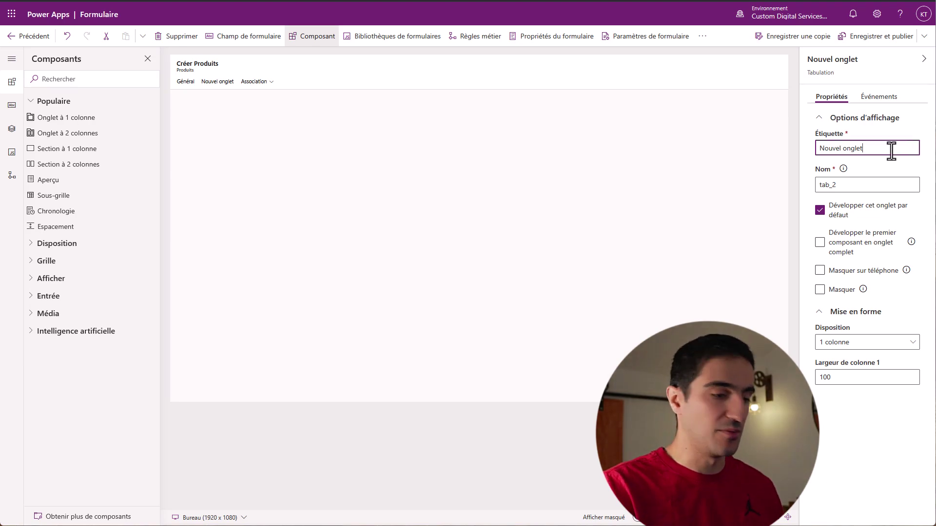
triple_click(891, 150)
text(M)
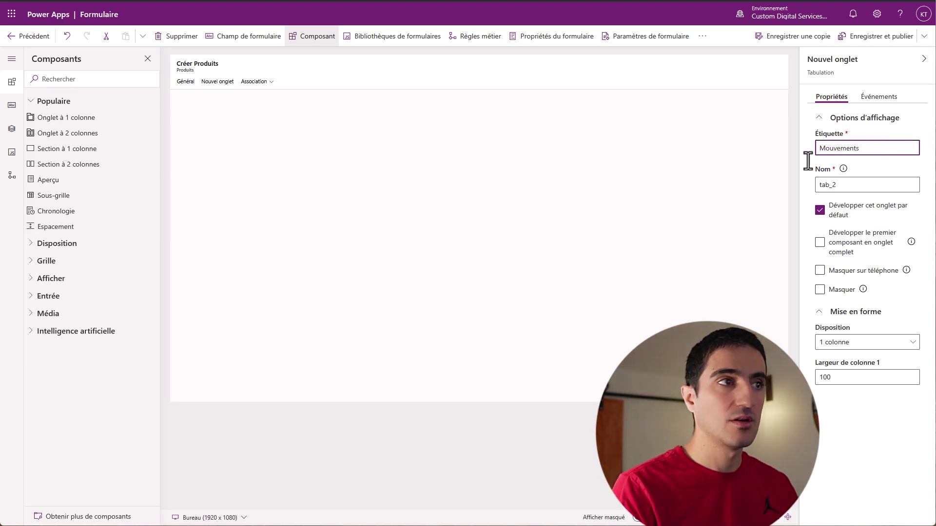
text(ouvements)
click(543, 182)
click(218, 83)
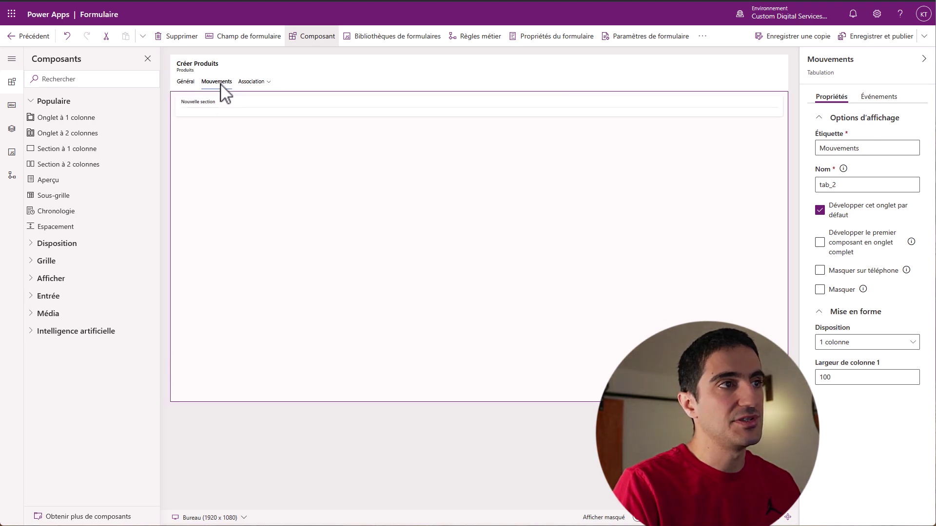
- Add a subgrid of related Mouvements (Produits) records with the Mouvements actifs view to the section in the Mouvements tab
click(228, 109)
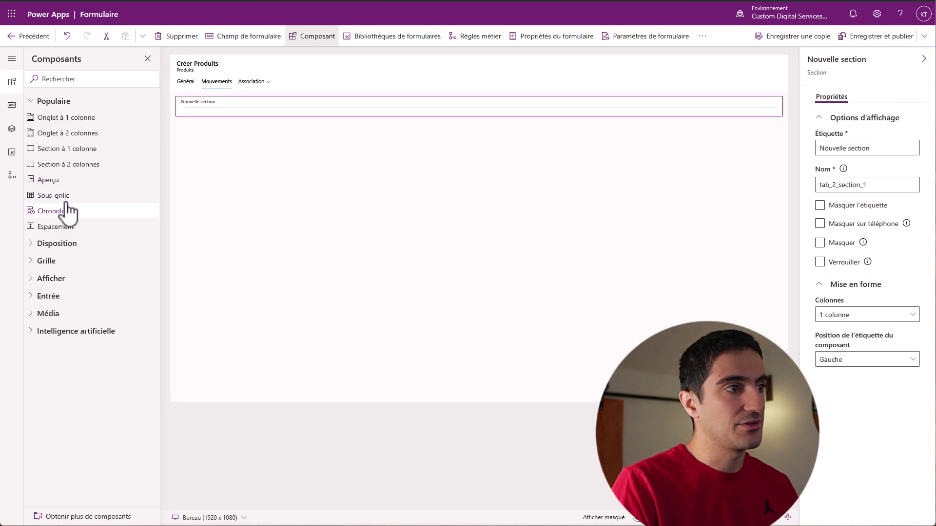
drag(63, 197, 241, 105)
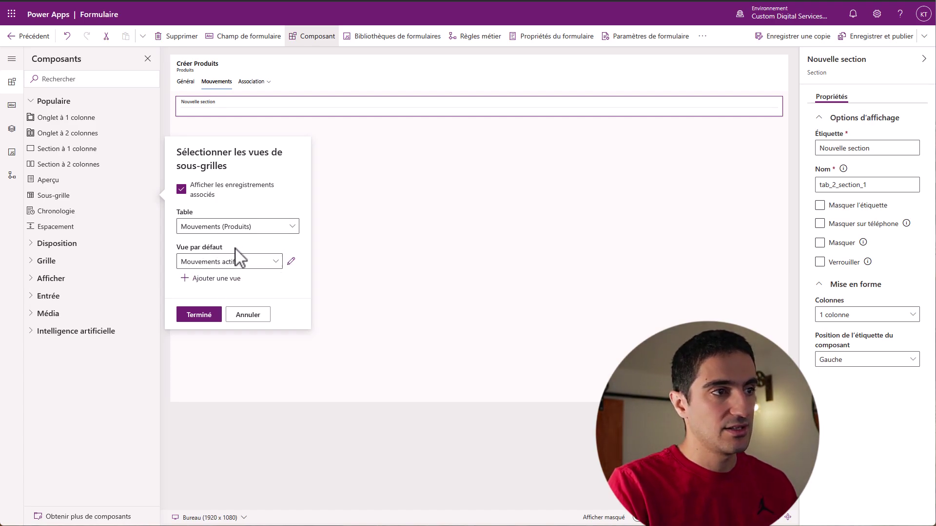
click(199, 316)
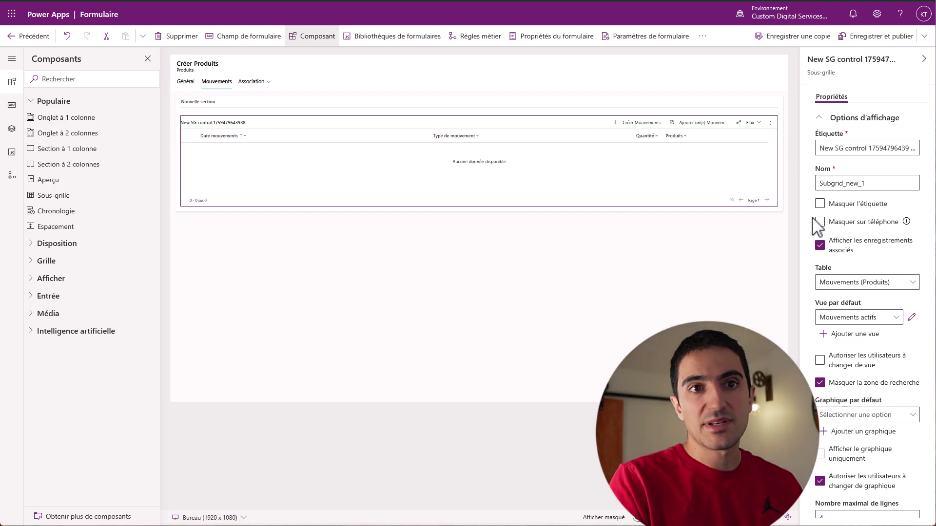
- Hide the label of the Mouvements subgrid, save and publish the Produits form, and return to the app designer
click(820, 203)
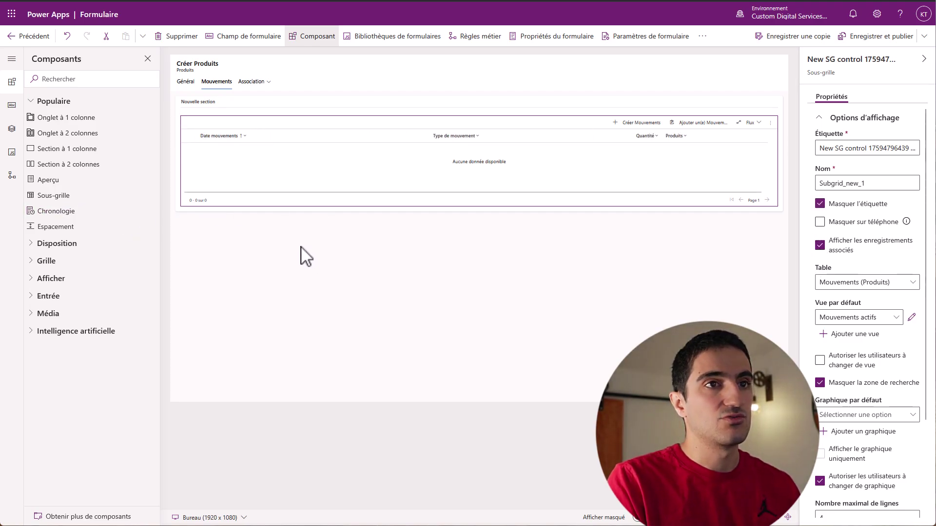
click(868, 43)
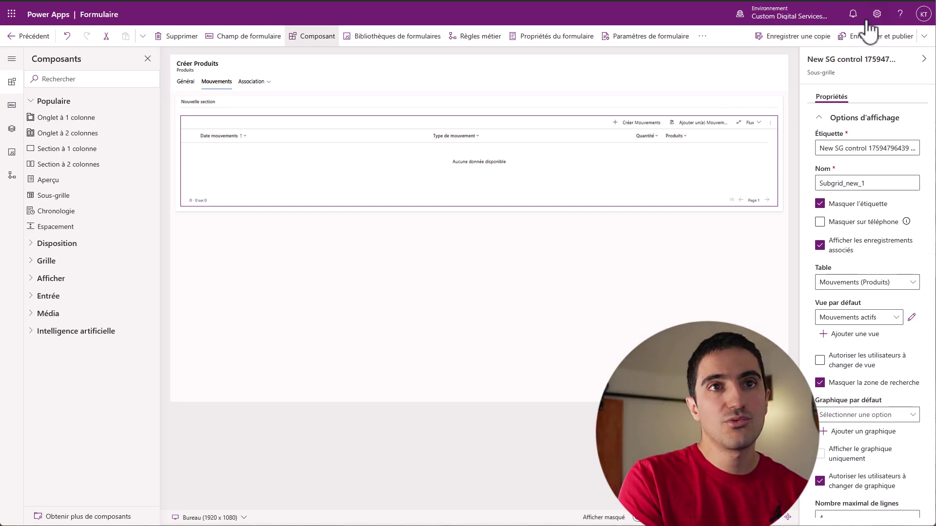
click(30, 37)
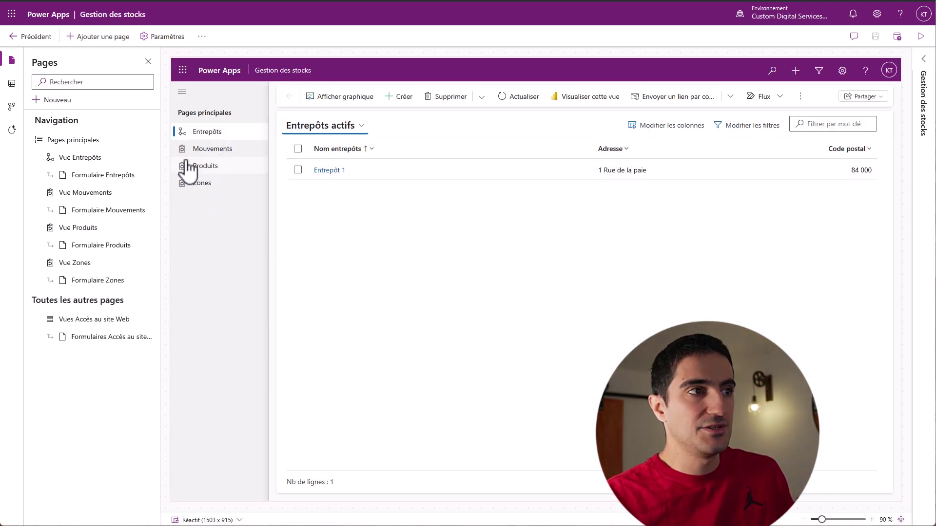
- Open product Prod1 and start a new movement record from its Mouvements subgrid
click(195, 166)
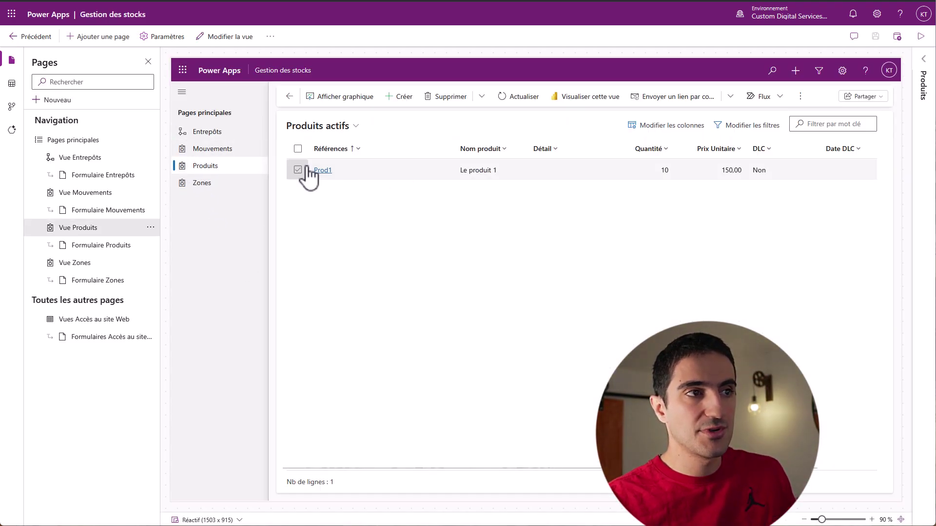
click(324, 171)
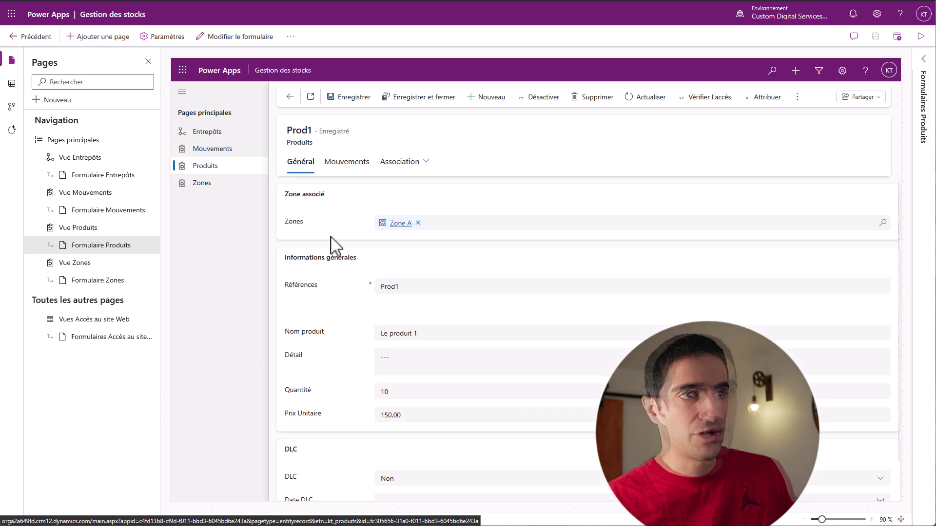
click(350, 165)
click(724, 226)
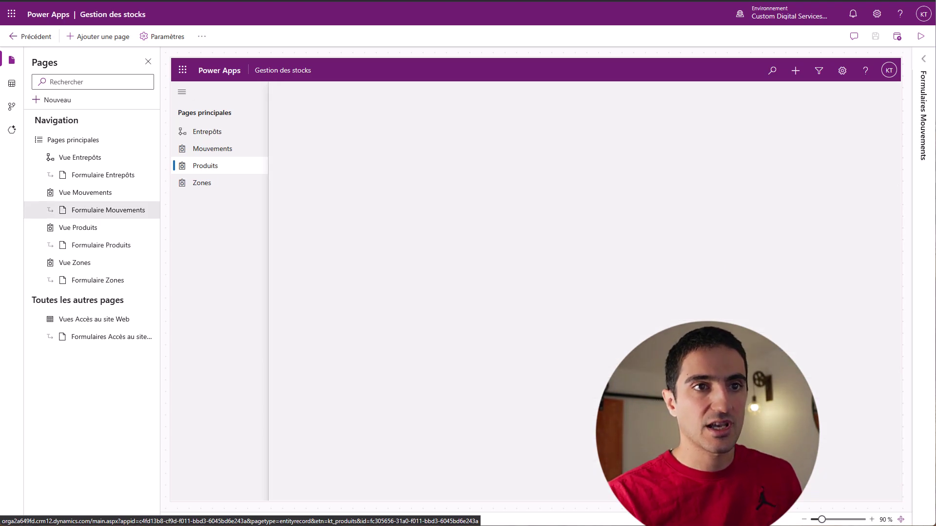
- Set the movement date to 01/01/2025 and the quantity to 10, then save and close the record
click(383, 205)
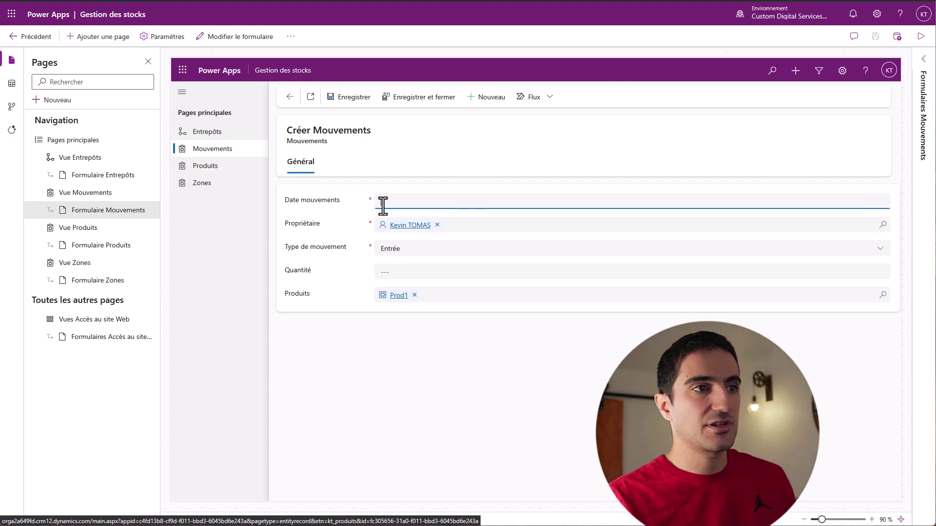
text(01/01/2025)
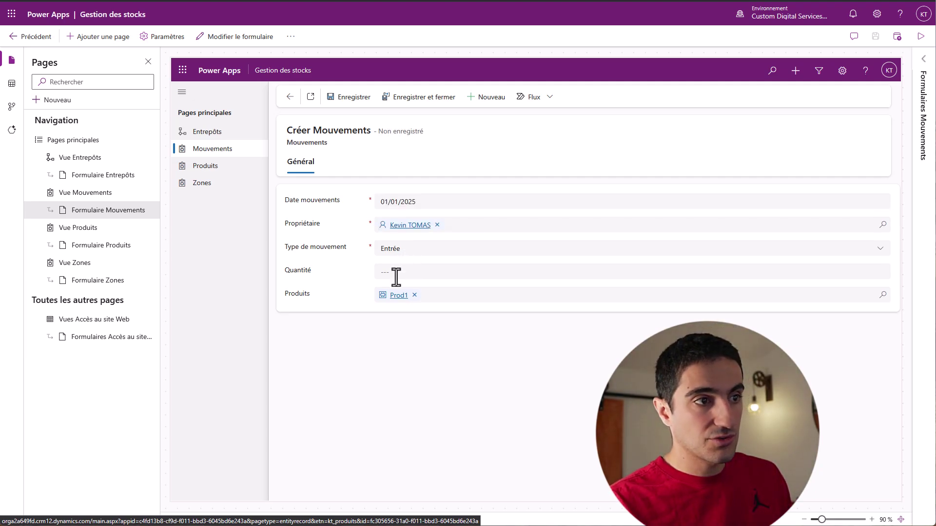
click(393, 275)
text(10)
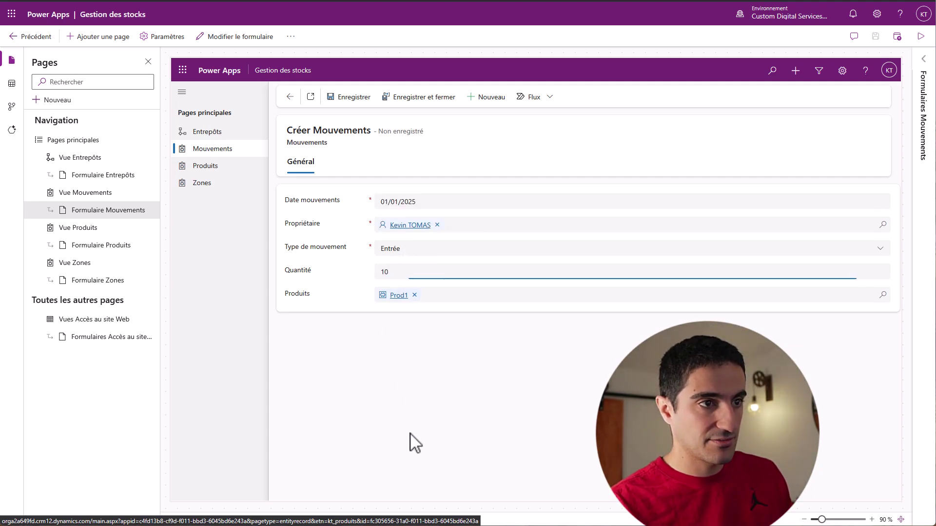
click(408, 430)
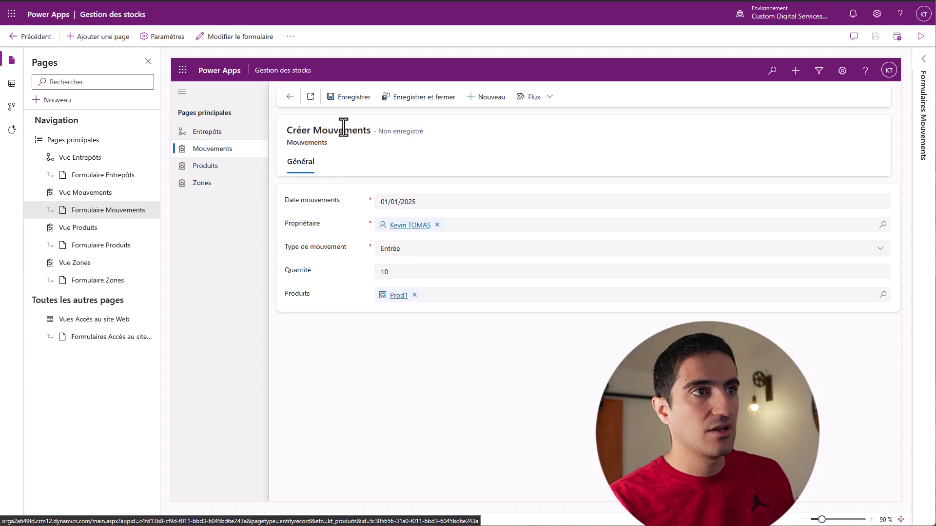
click(361, 99)
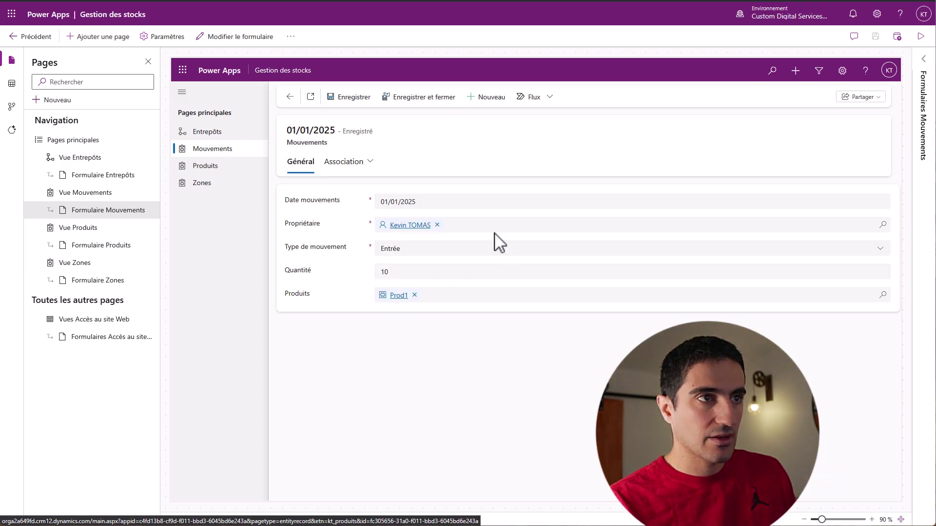
click(439, 98)
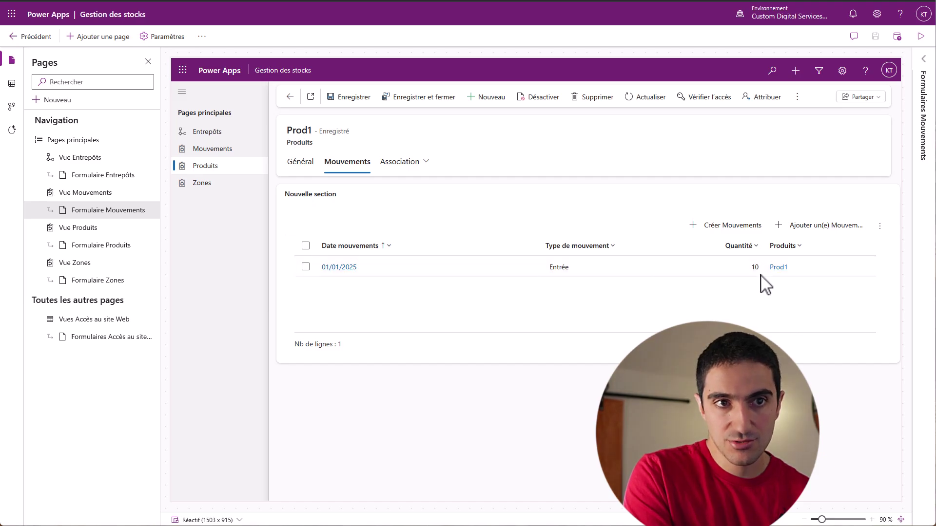
- Review the Mouvements list, the 01/01/2025 movement record and the Produits form and list in the app preview
click(754, 252)
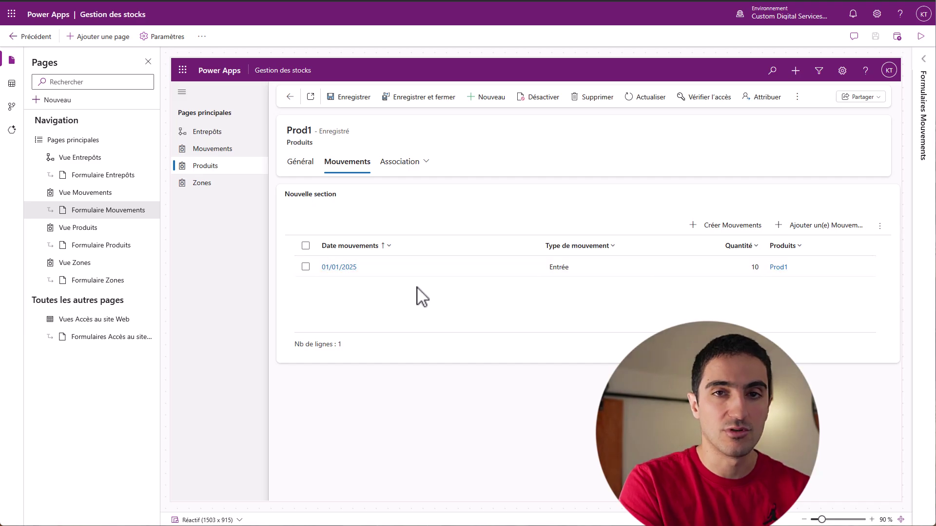
click(221, 152)
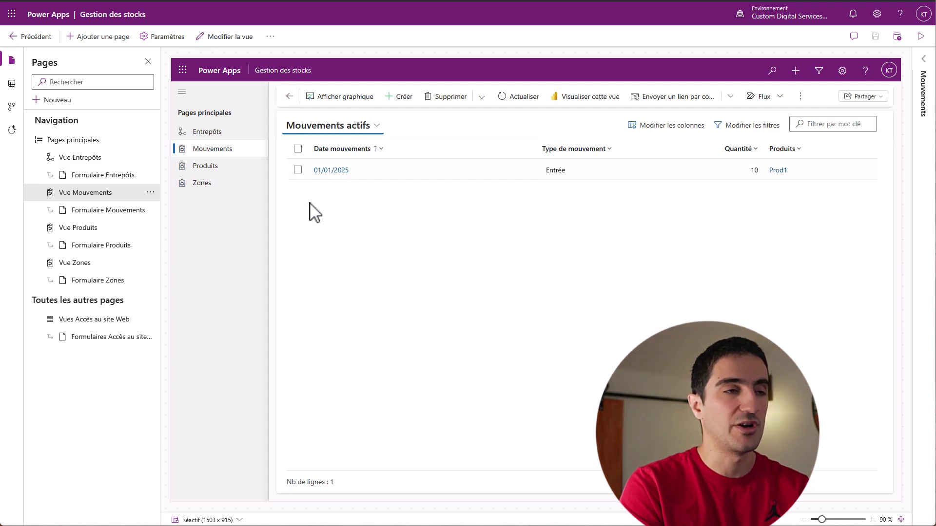
click(331, 171)
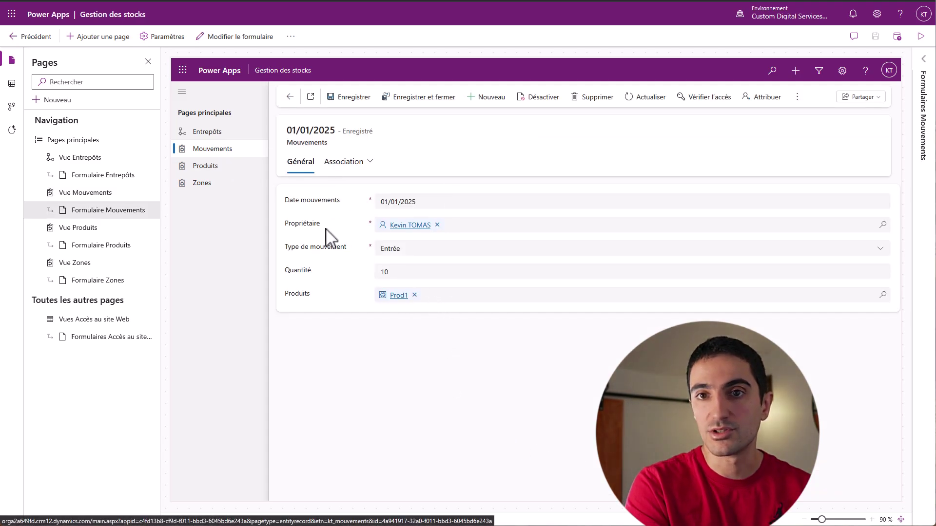
click(189, 149)
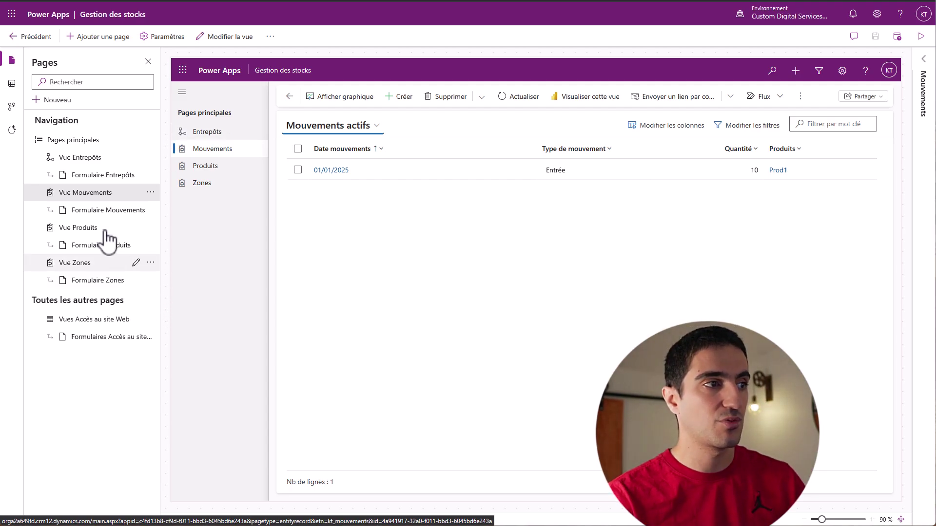
click(78, 248)
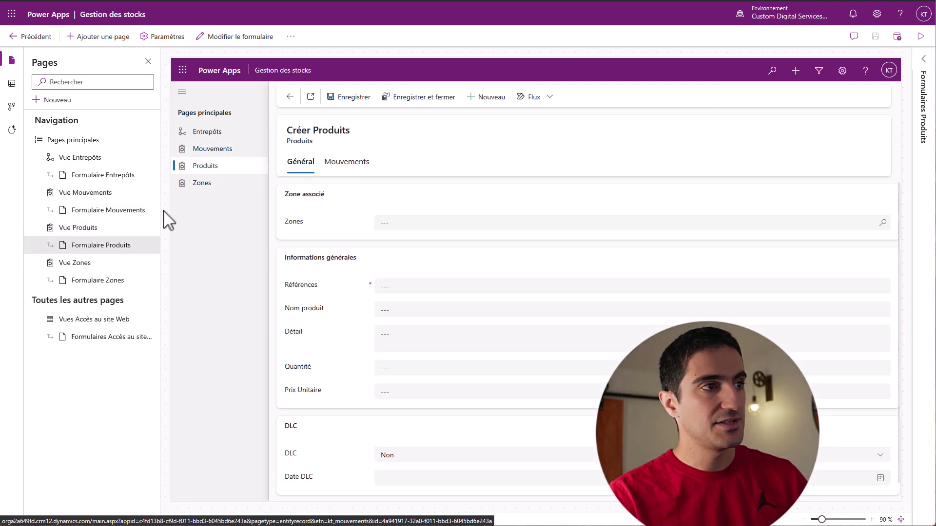
click(201, 165)
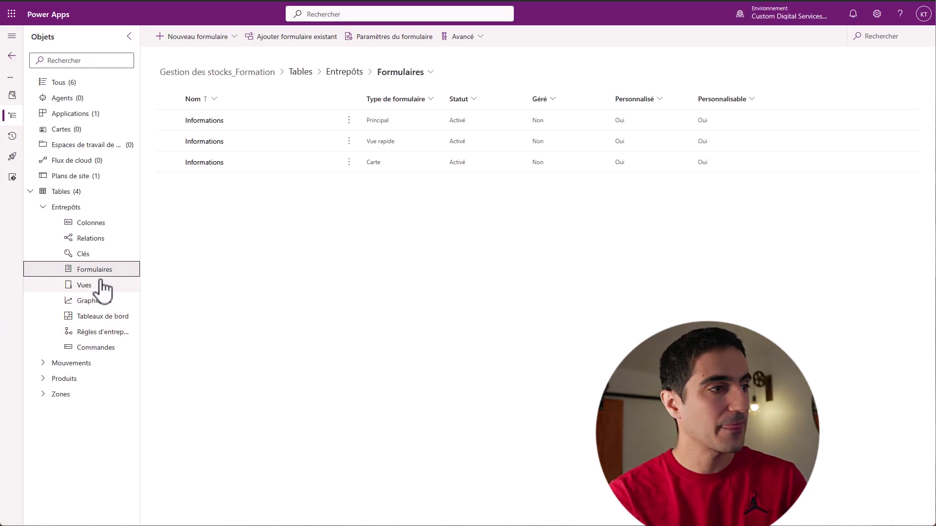
- Create a view named Vue principale for the Produits table in the Gestion des stocks_Formation solution
click(43, 208)
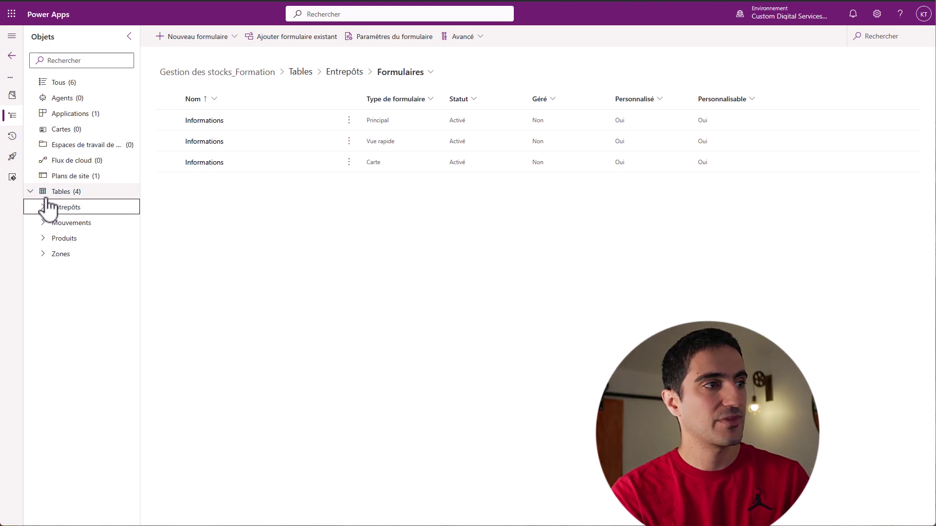
click(43, 238)
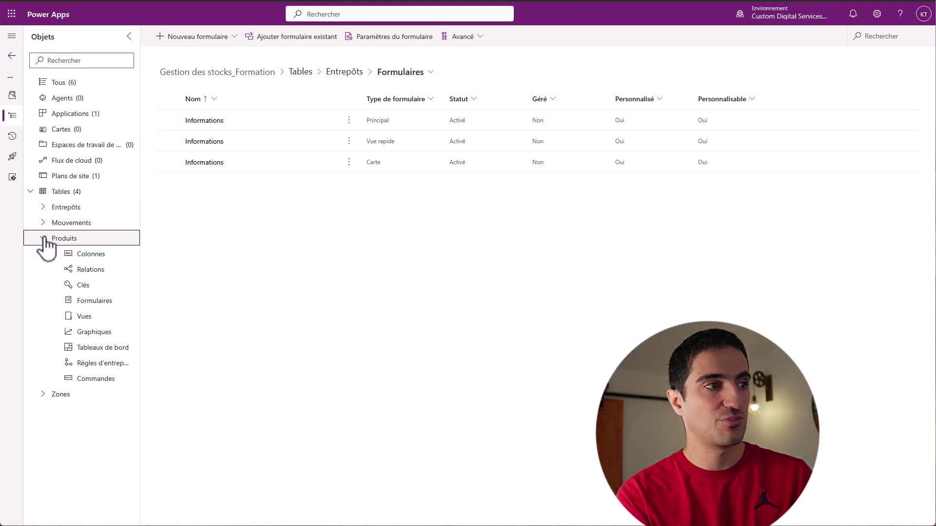
click(87, 320)
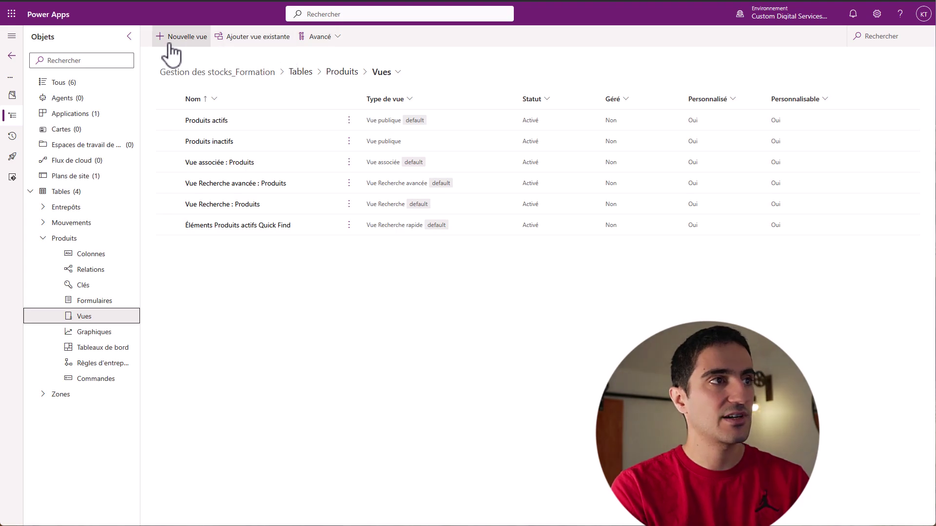
click(183, 39)
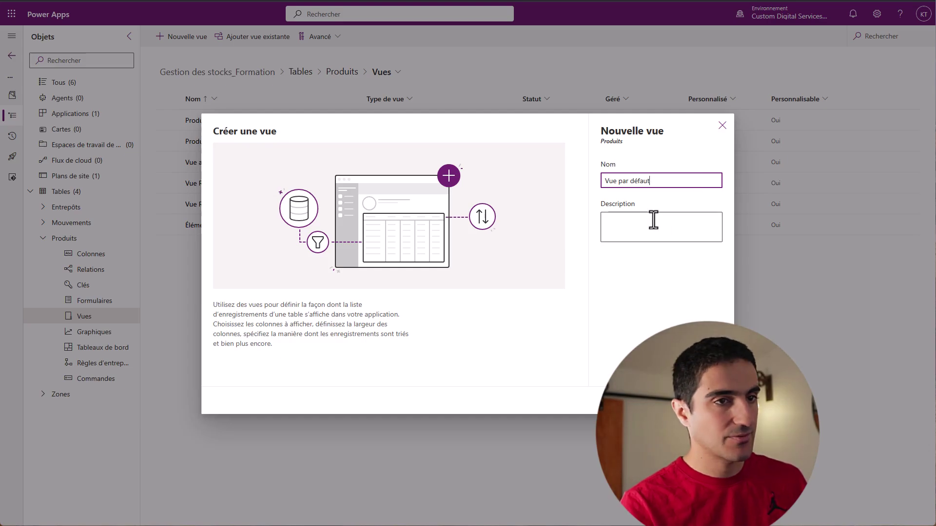
key(Return)
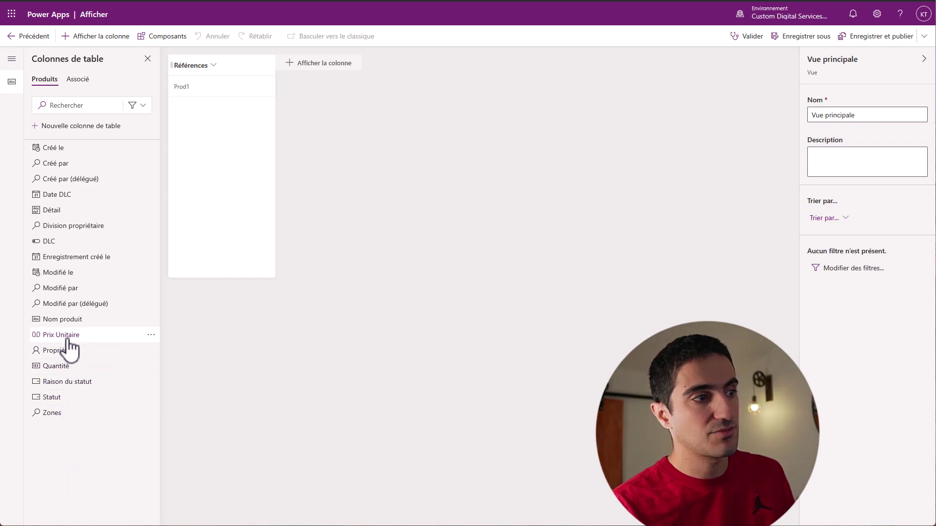
- Add the Nom produit, Prix Unitaire, Quantité, DLC, Date DLC and Détail columns to the view
click(65, 320)
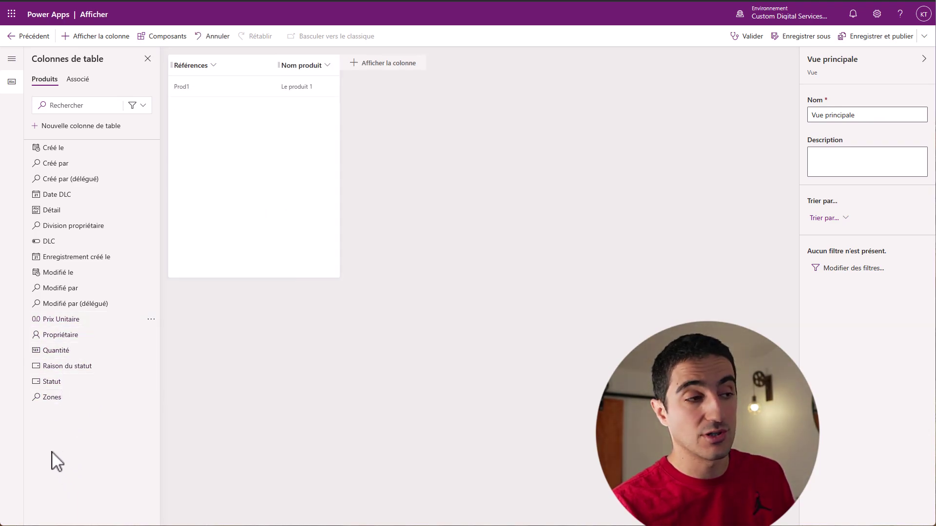
click(61, 320)
click(57, 335)
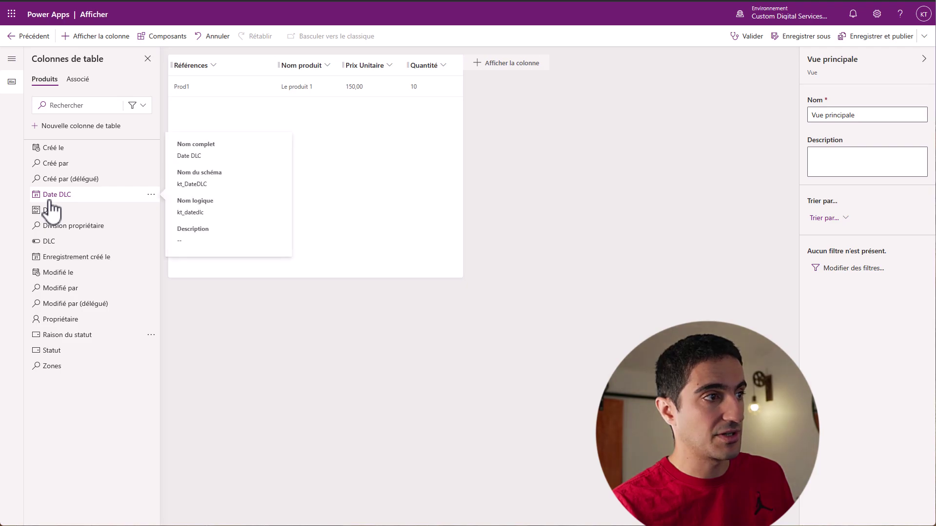
click(51, 242)
click(53, 195)
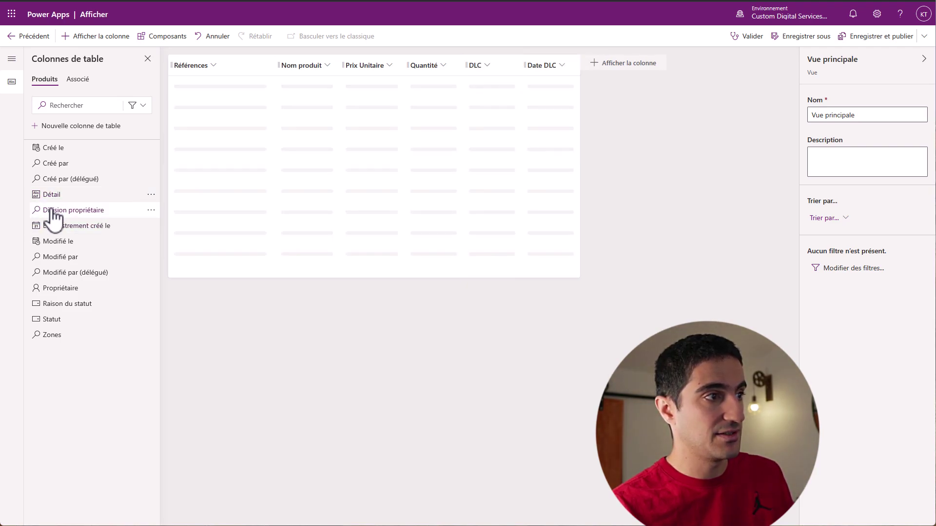
click(53, 195)
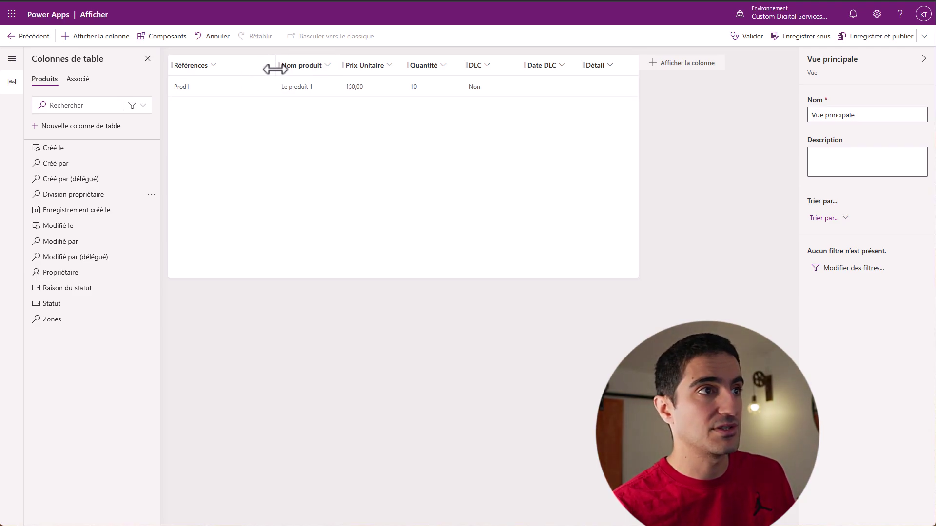
- Narrow the Références column and widen the Nom produit and Détail columns
drag(275, 66, 230, 71)
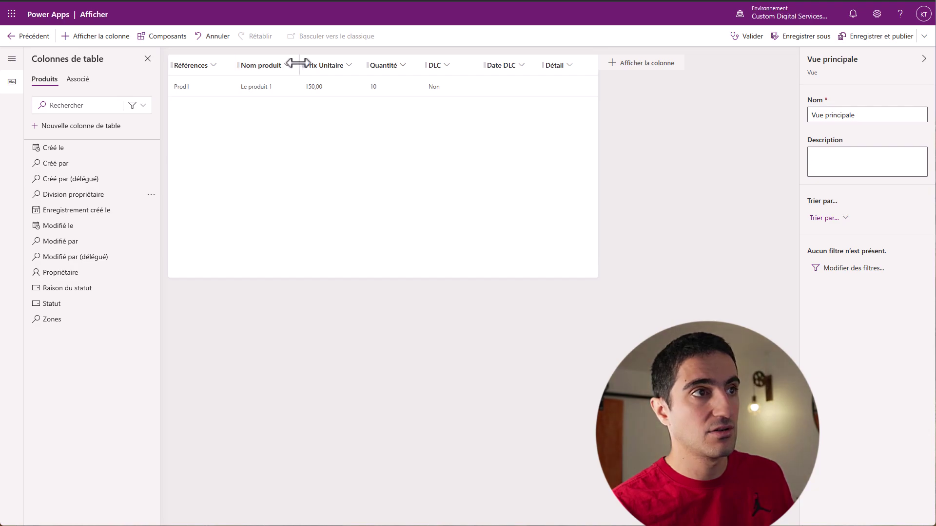
drag(298, 63, 320, 64)
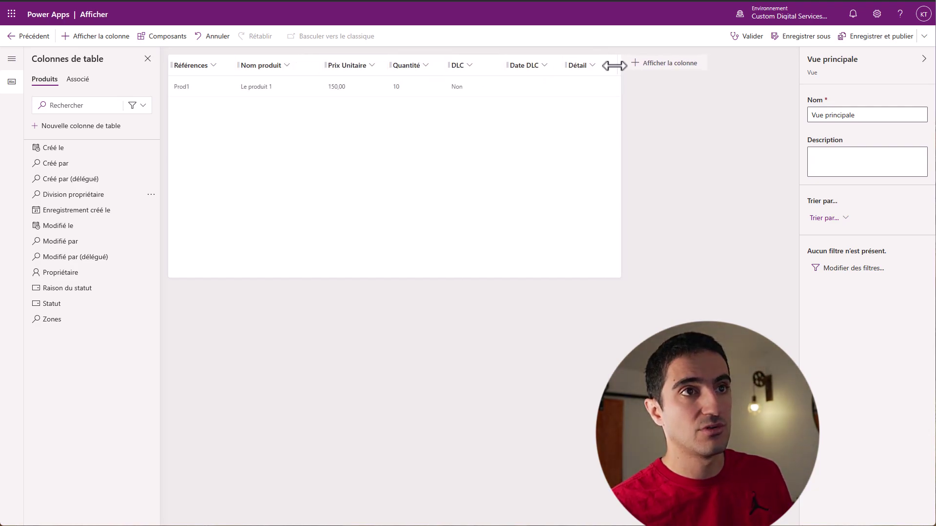
drag(619, 64, 726, 64)
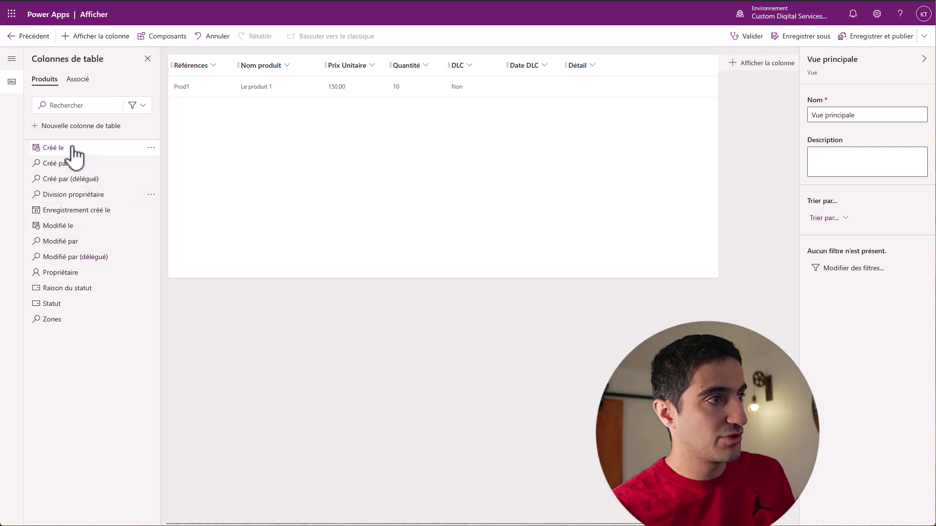
- Add the Modifié le and Propriétaire columns to the view
click(68, 226)
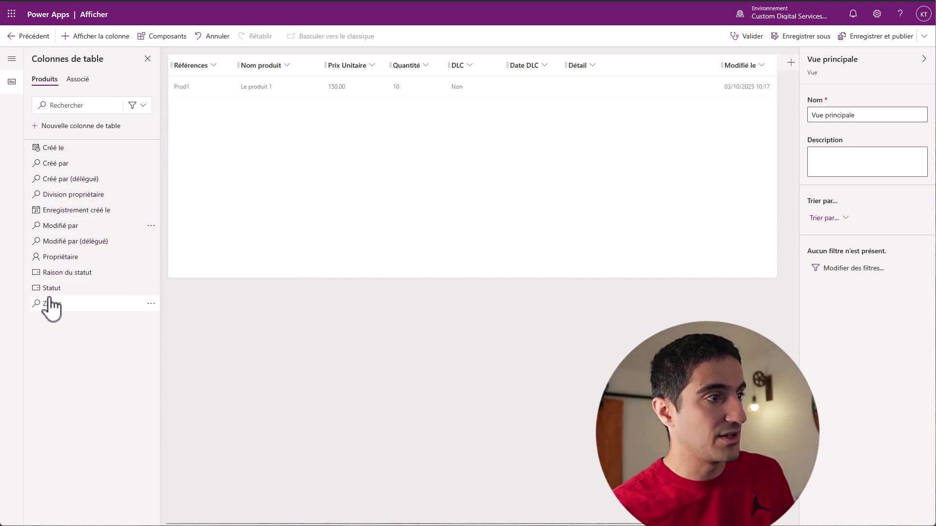
click(62, 257)
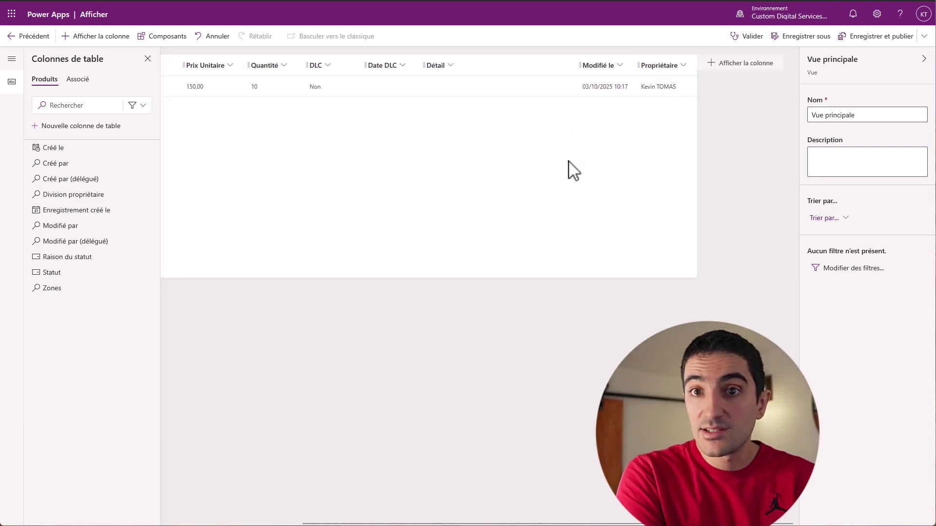
- Sort the view by Références in ascending order
scroll(546, 195, left, 10)
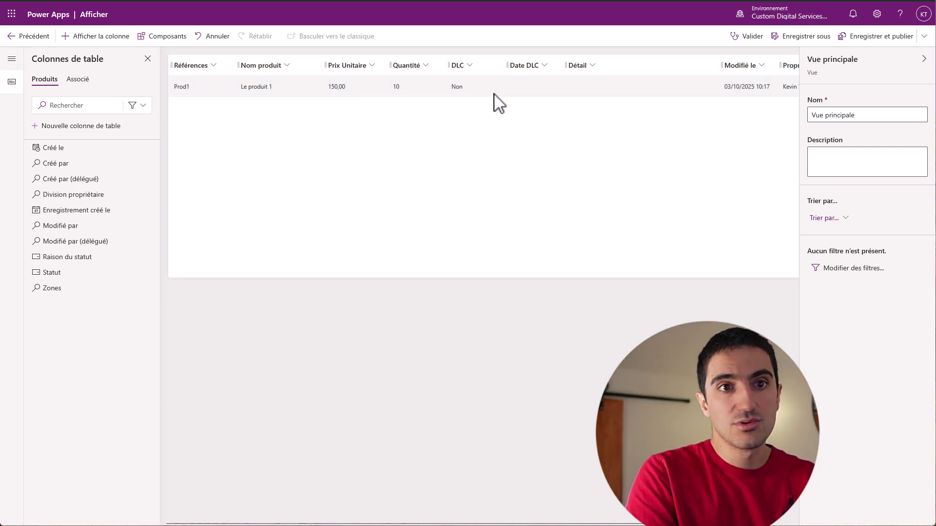
click(823, 218)
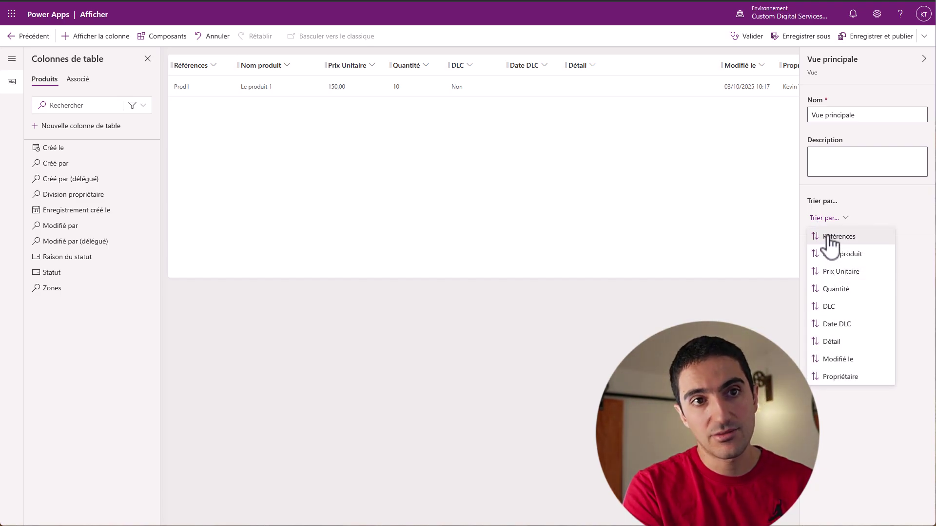
click(830, 238)
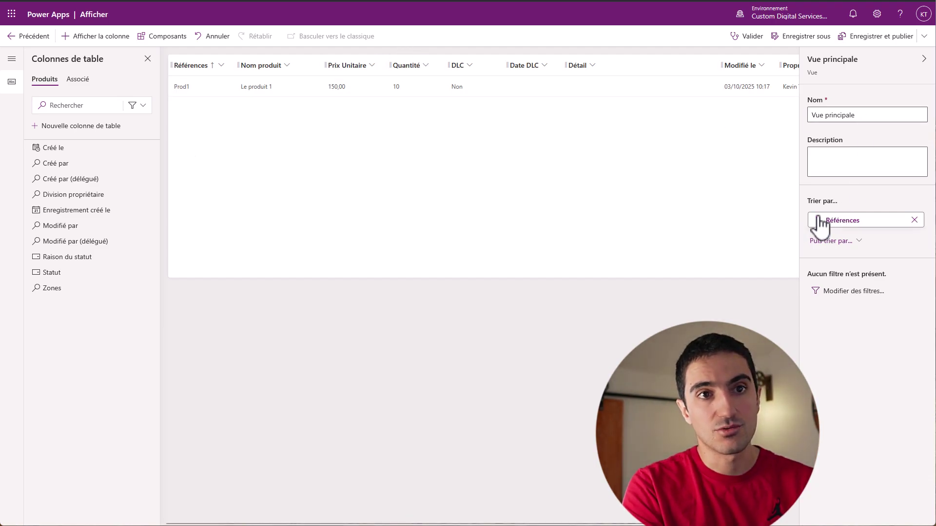
- Switch the Références column's sort order to Z–A and back to A–Z
click(220, 66)
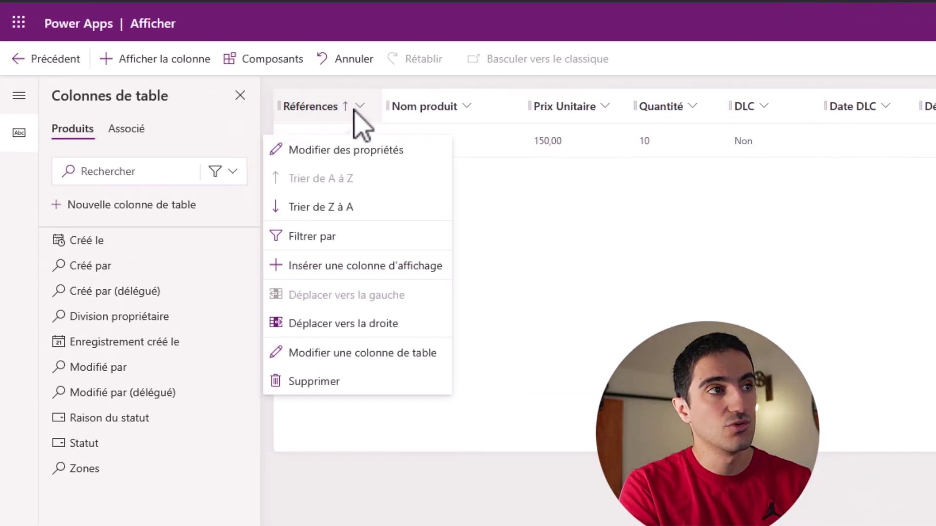
click(325, 209)
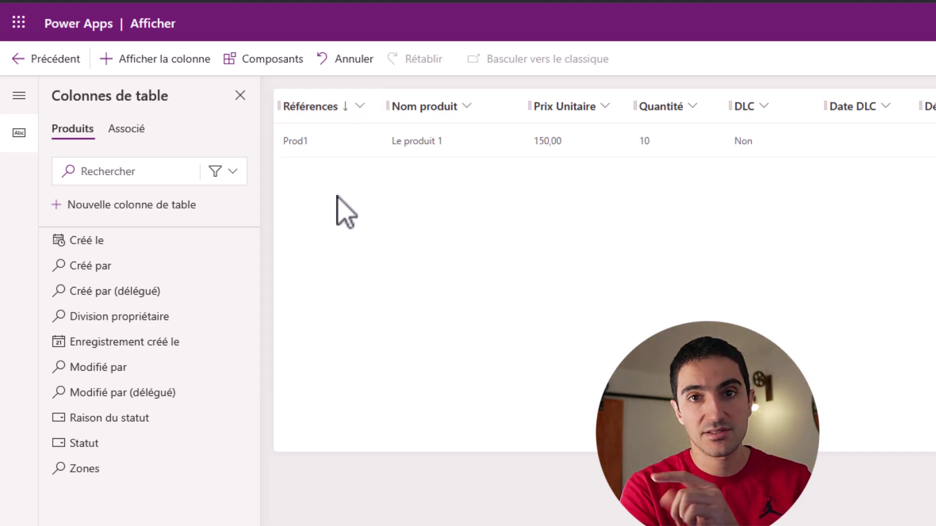
click(359, 109)
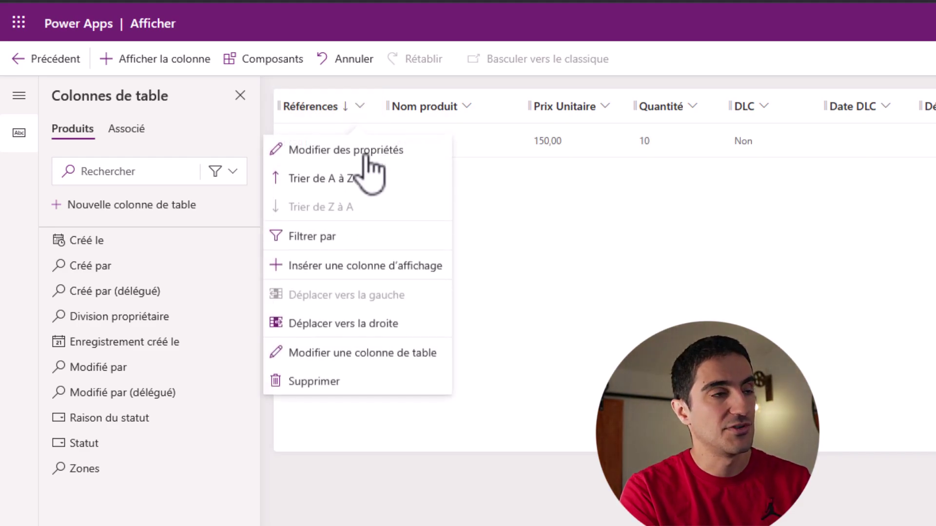
click(329, 181)
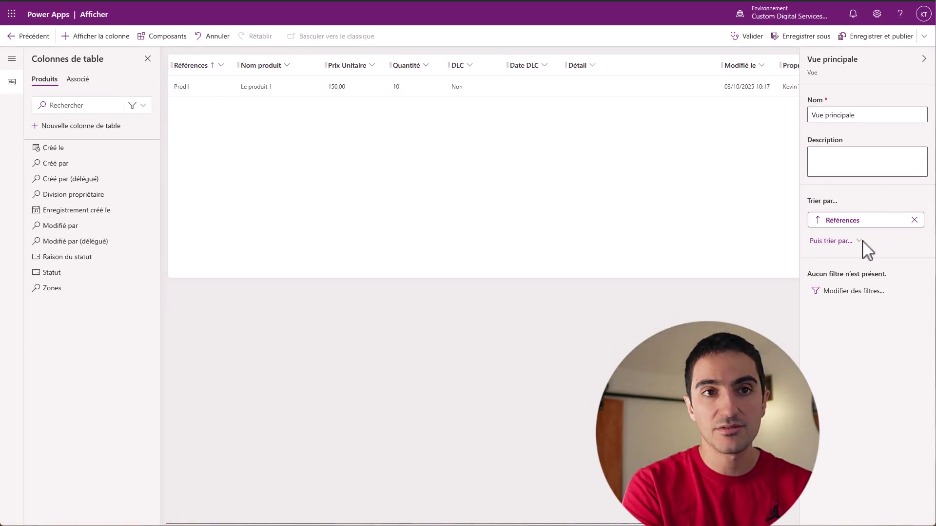
- Add Prix Unitaire as the second sort column, ordered from largest to smallest
click(825, 241)
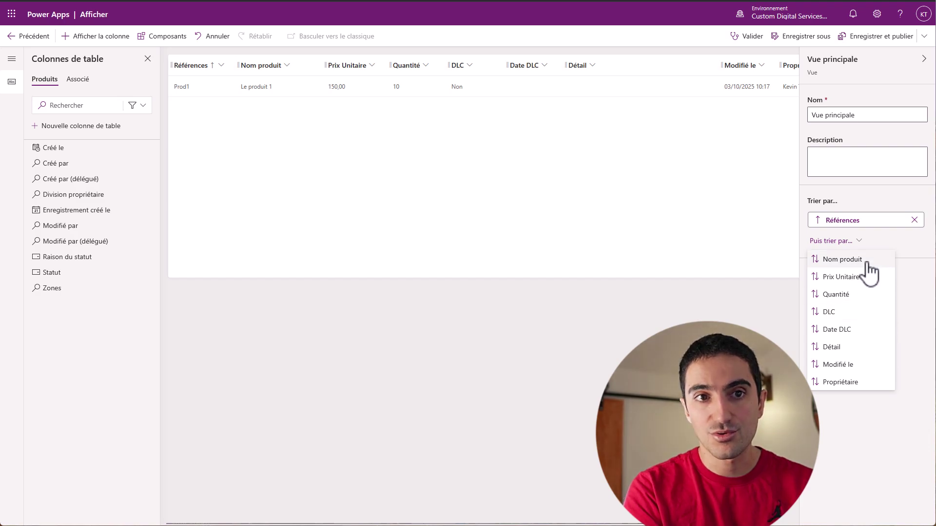
click(848, 279)
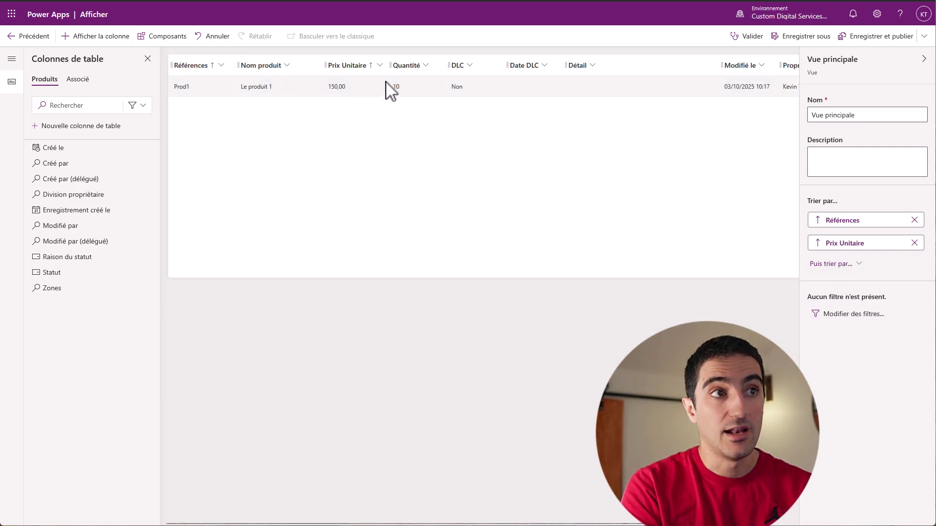
click(379, 65)
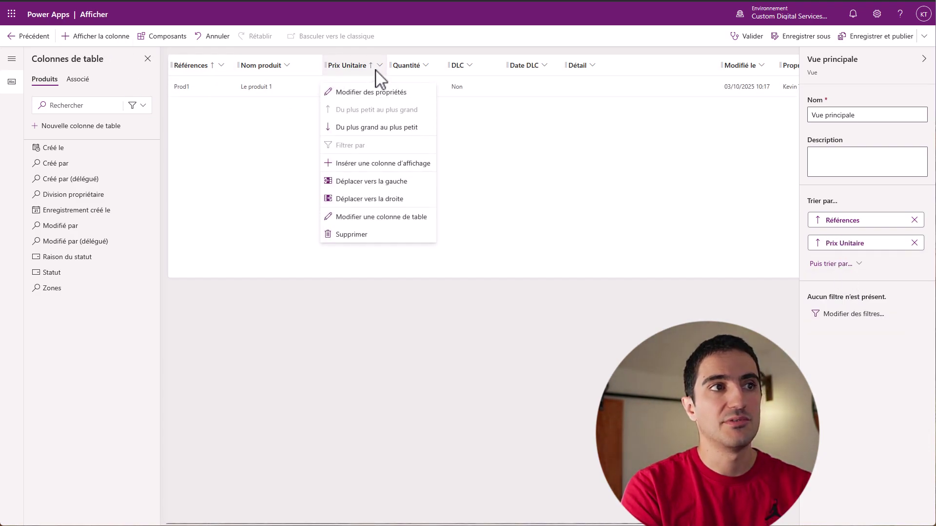
click(358, 126)
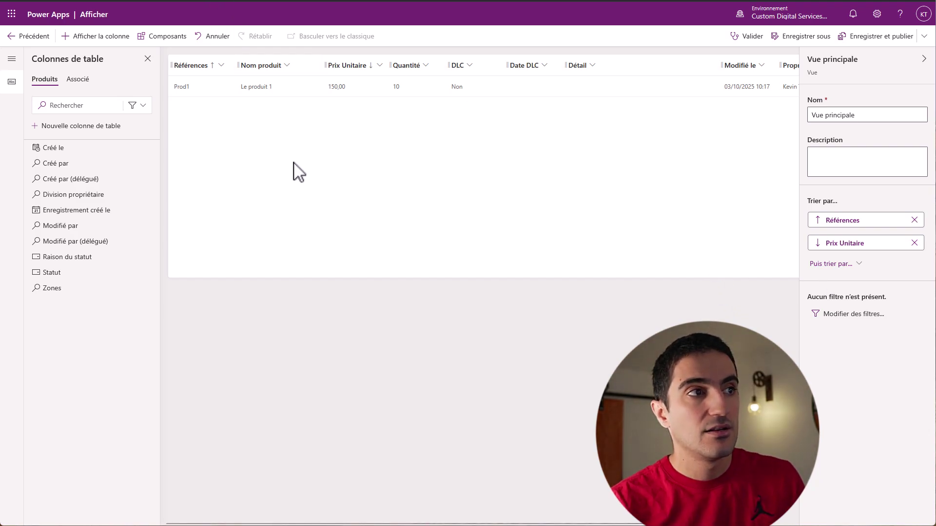
- Start a view filter on the associated table Zones (Zones), keeping its condition at Contient des données
click(857, 314)
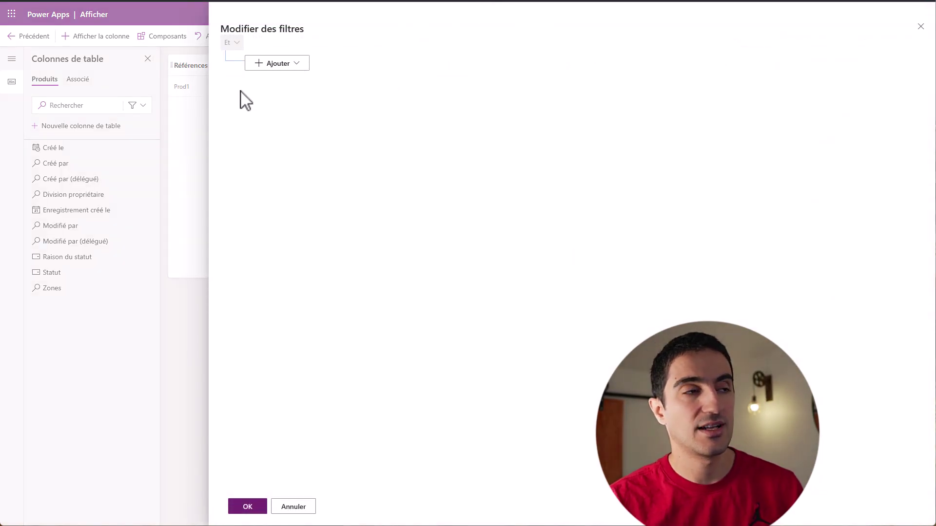
click(291, 68)
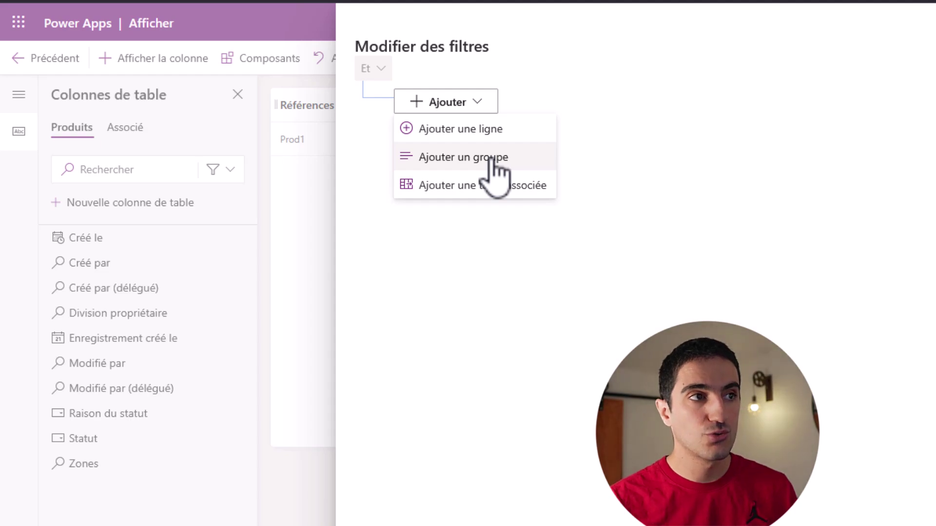
click(460, 186)
click(517, 112)
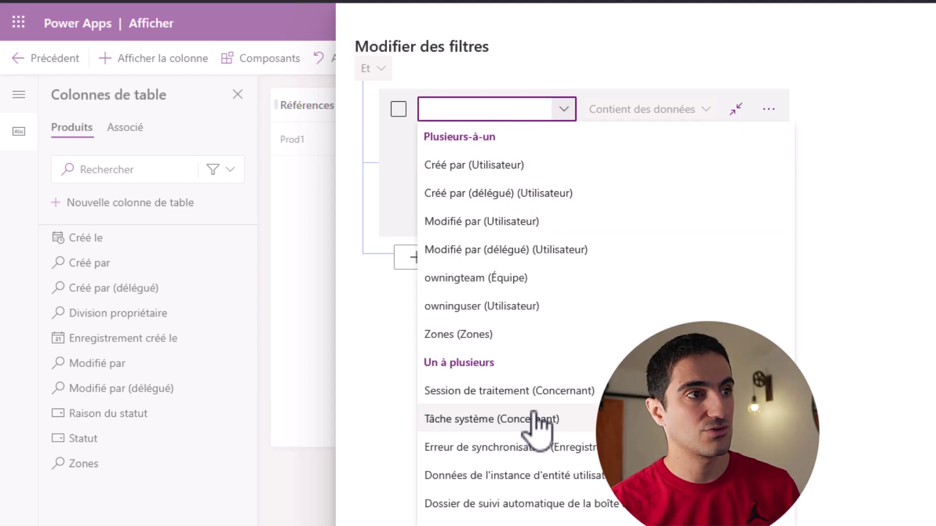
click(456, 334)
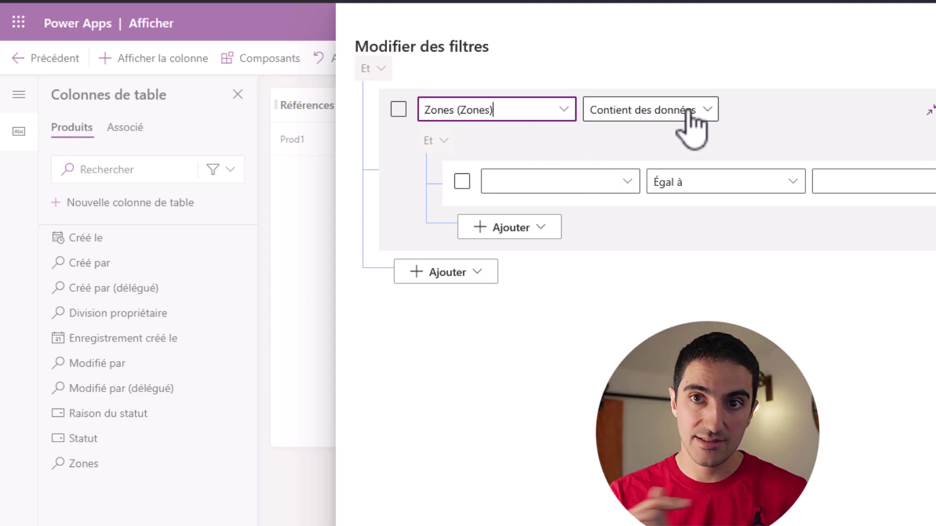
- Set the condition inside the Zones filter to Entrepôts with the operator Contient des données
click(624, 182)
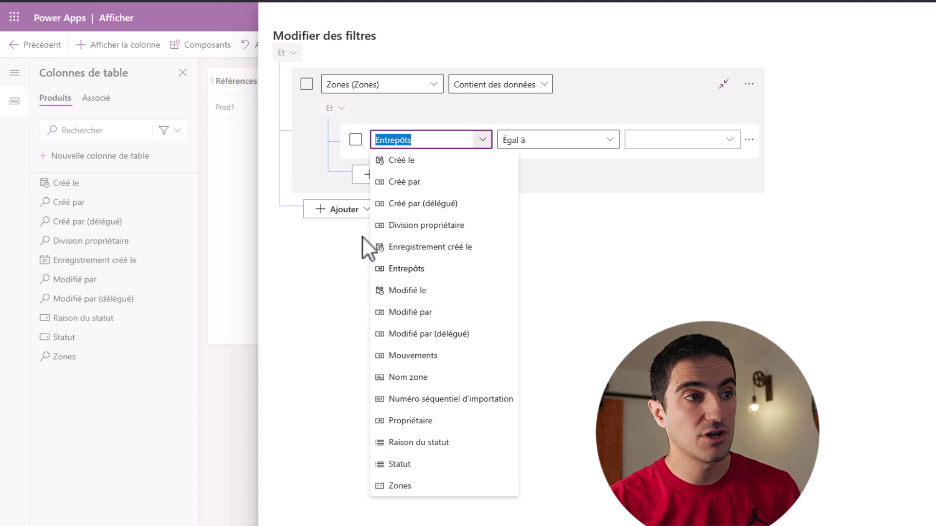
click(410, 268)
click(518, 142)
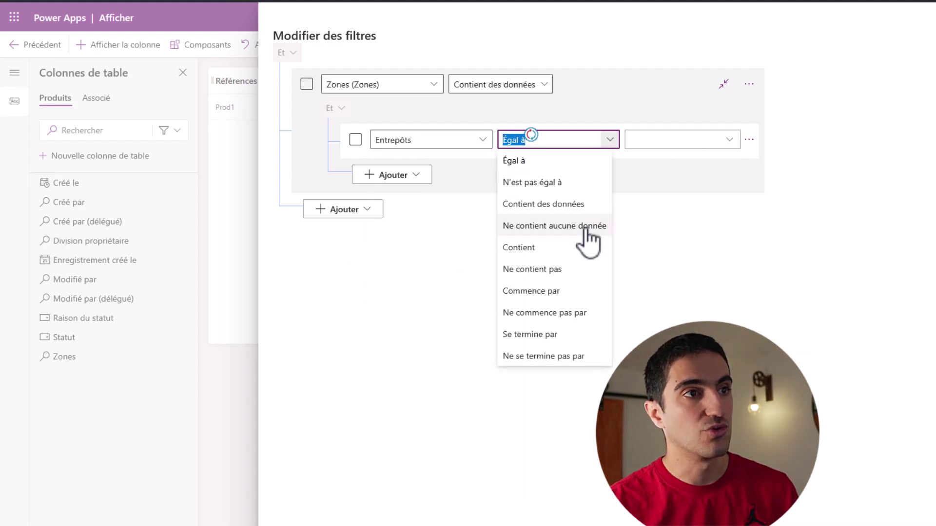
click(578, 206)
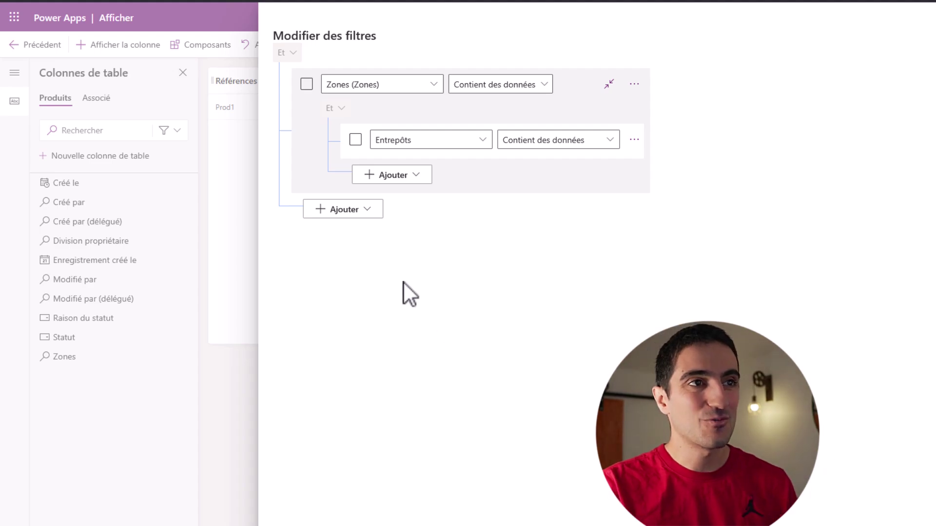
- Apply the filter to the view, and save and publish Vue principale
click(376, 214)
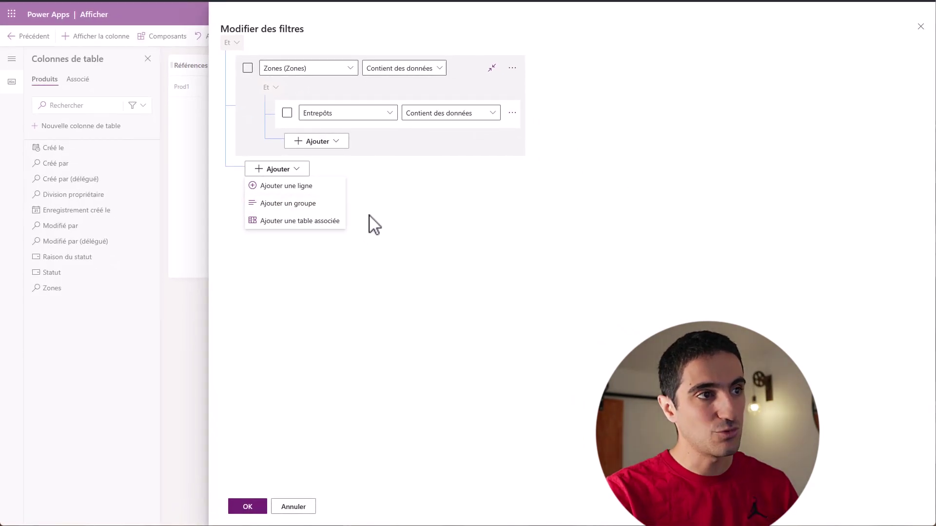
key(Escape)
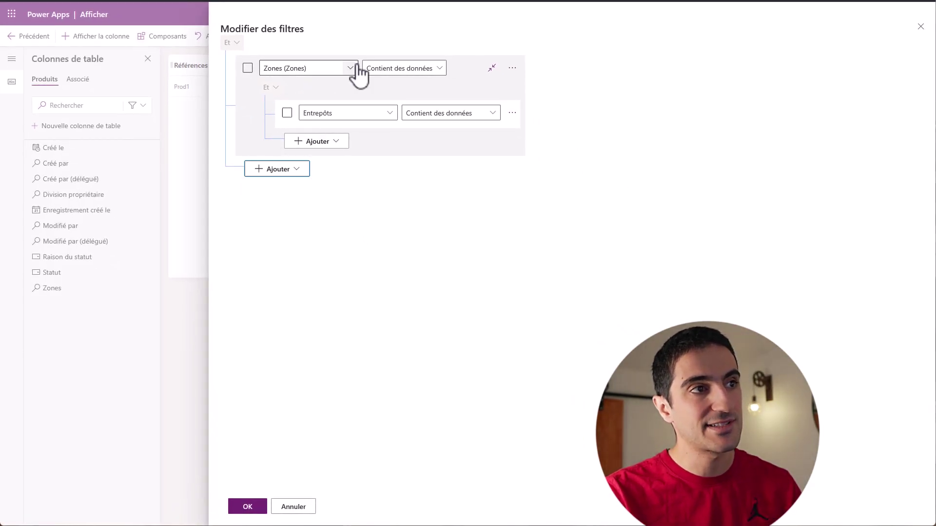
click(258, 505)
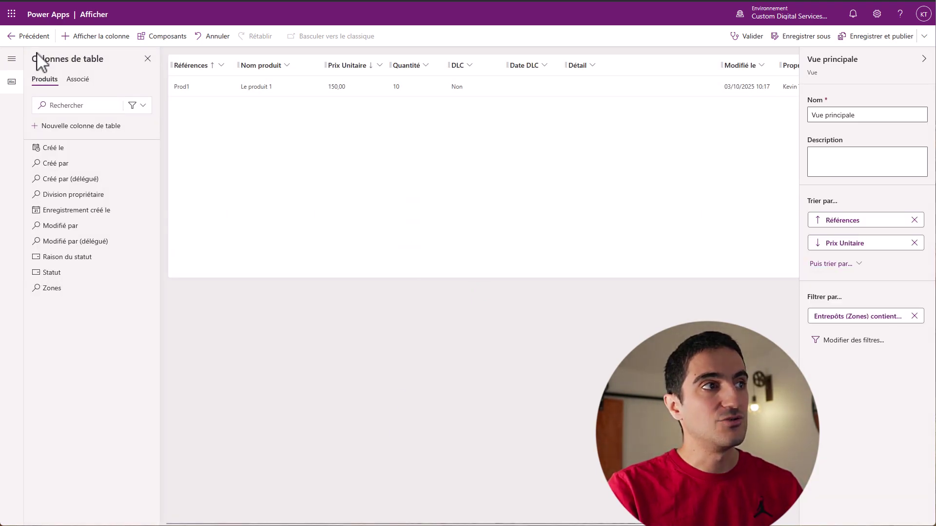
click(874, 39)
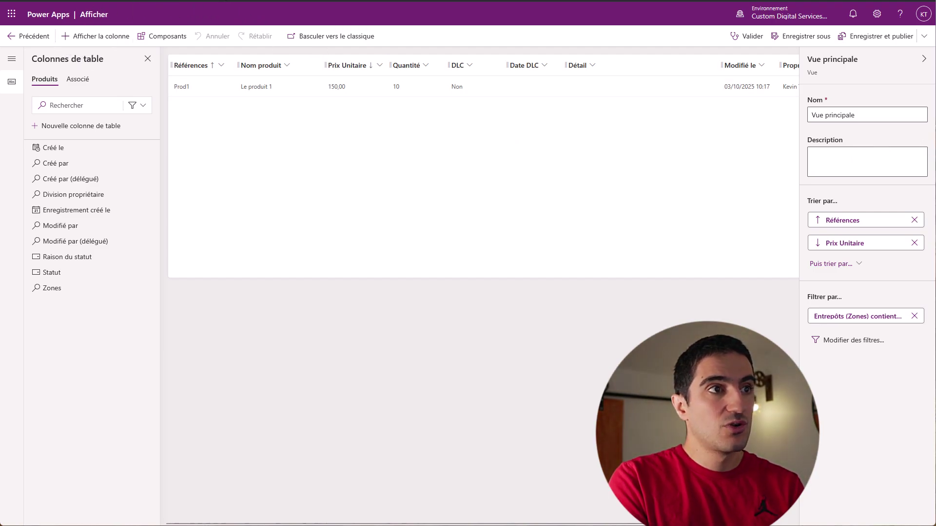
- Switch to the Gestion des stocks app designer and check which views are offered for Produits
key(ctrl+Tab)
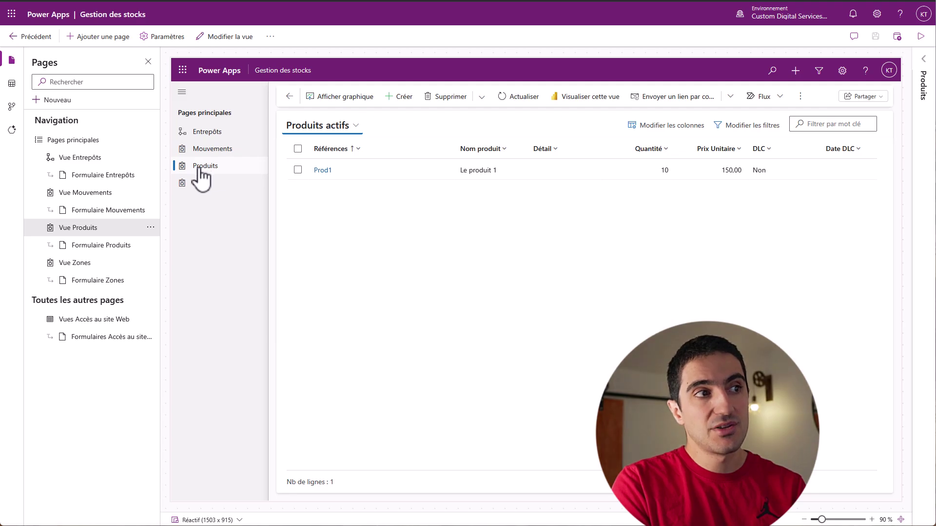
click(342, 129)
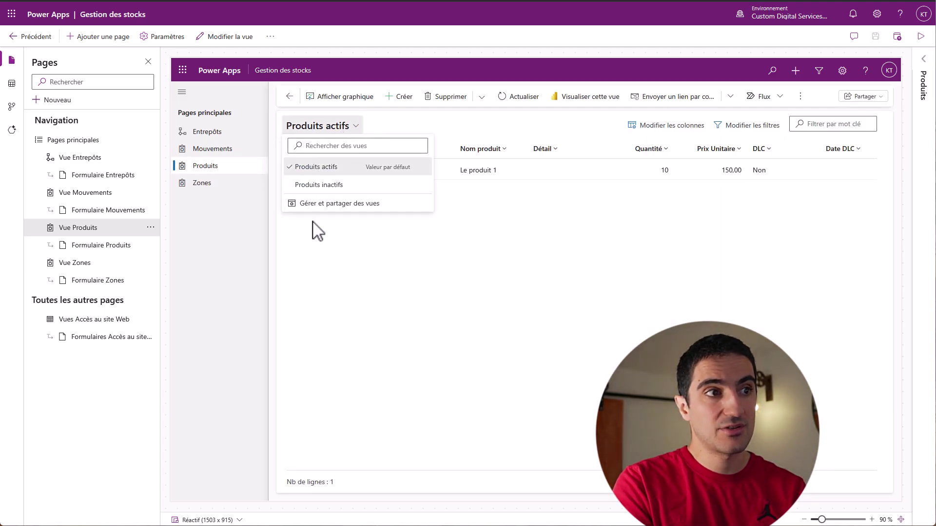
click(364, 244)
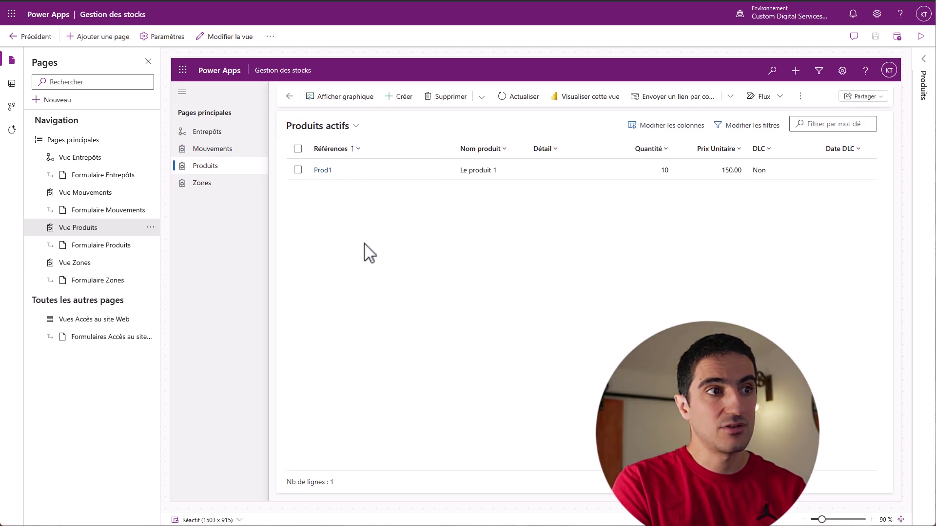
- Reload the Gestion des stocks app and display the Produits page with Vue principale
click(61, 11)
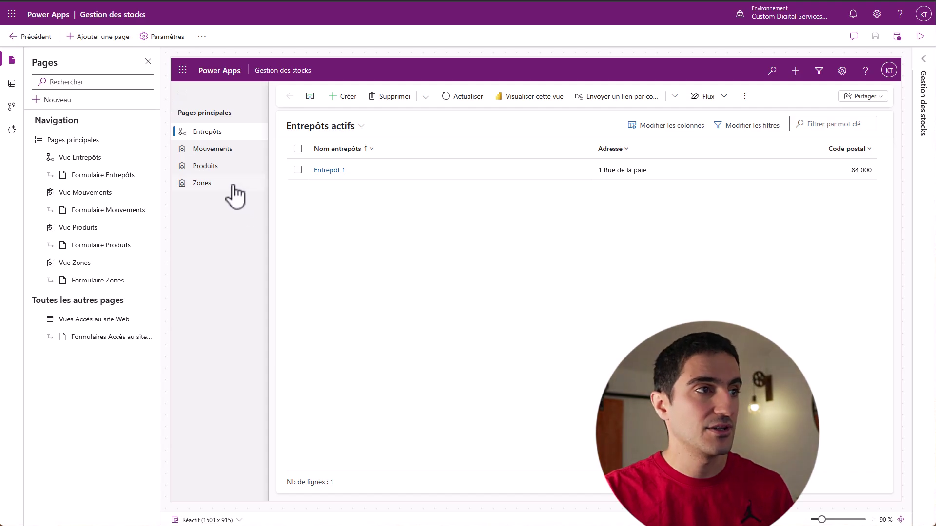
click(207, 166)
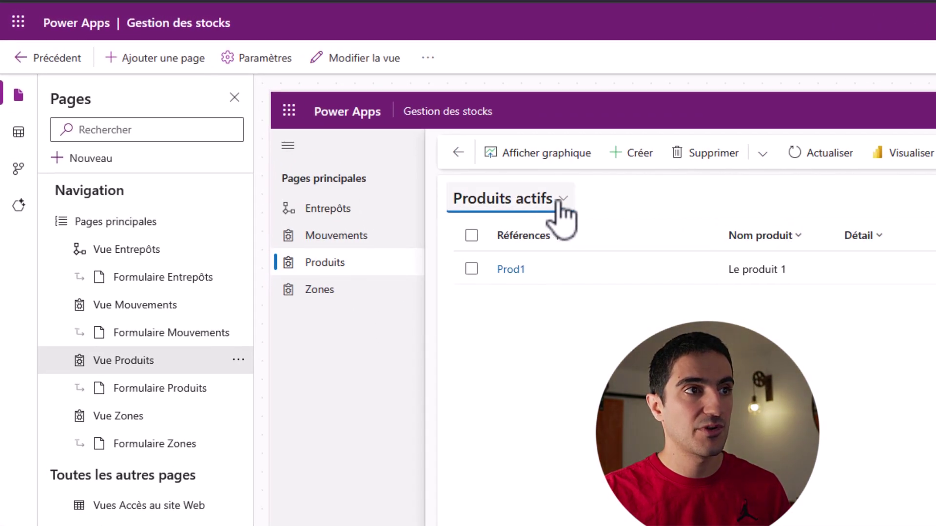
click(560, 201)
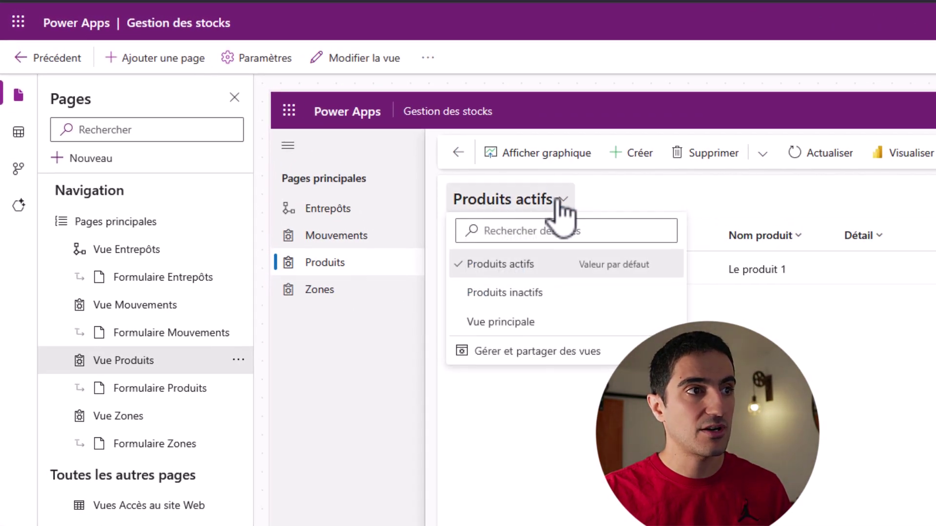
click(497, 323)
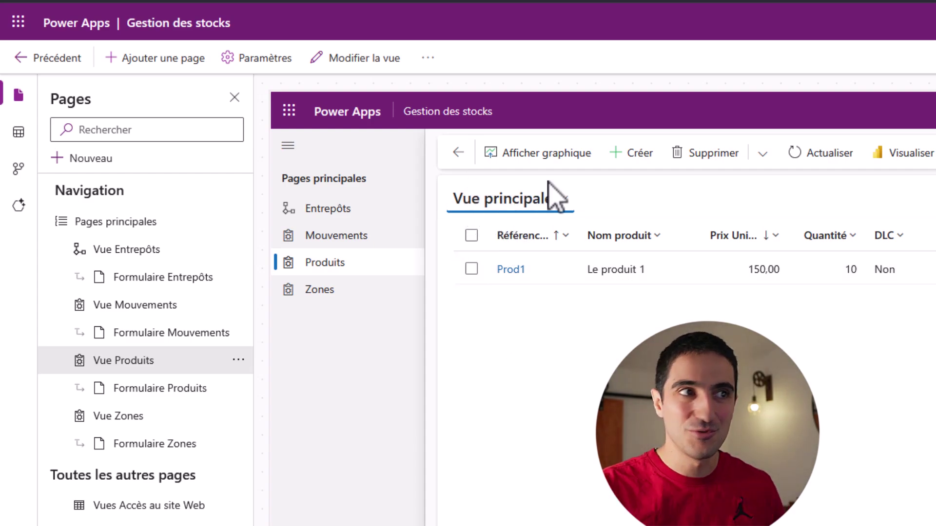
- Set Vue principale as the default view of the Produits page and check it in the view list
click(529, 239)
click(558, 199)
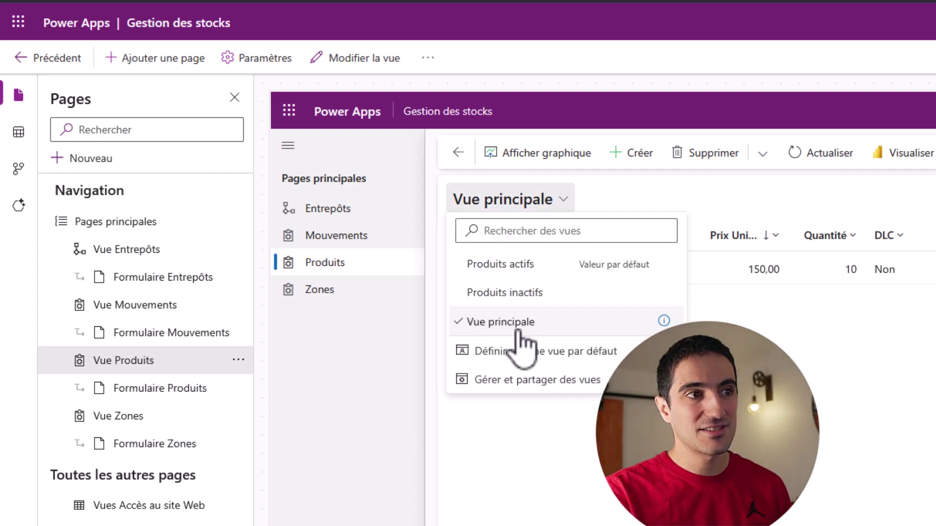
click(535, 352)
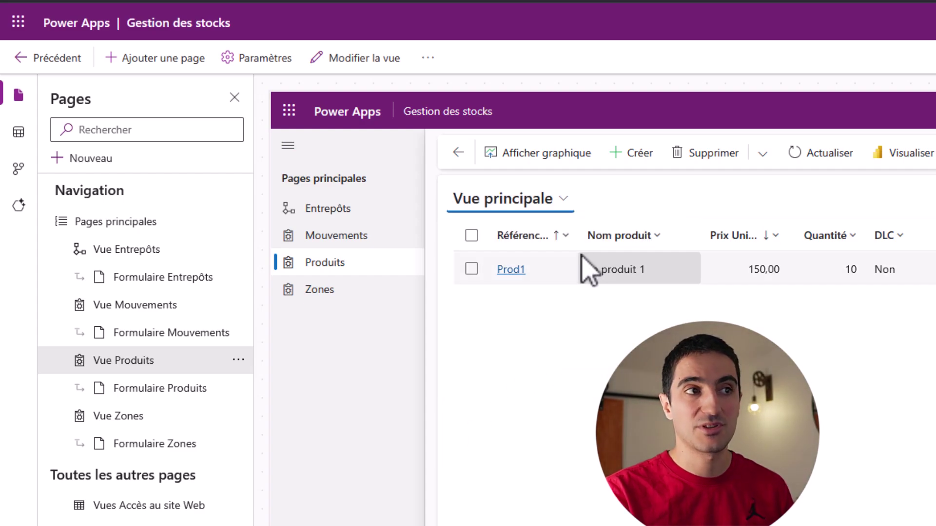
click(556, 204)
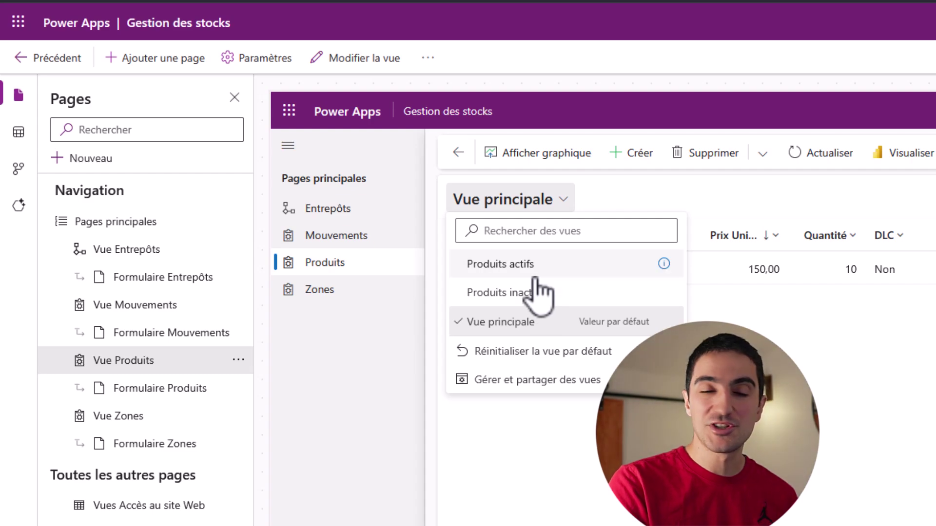